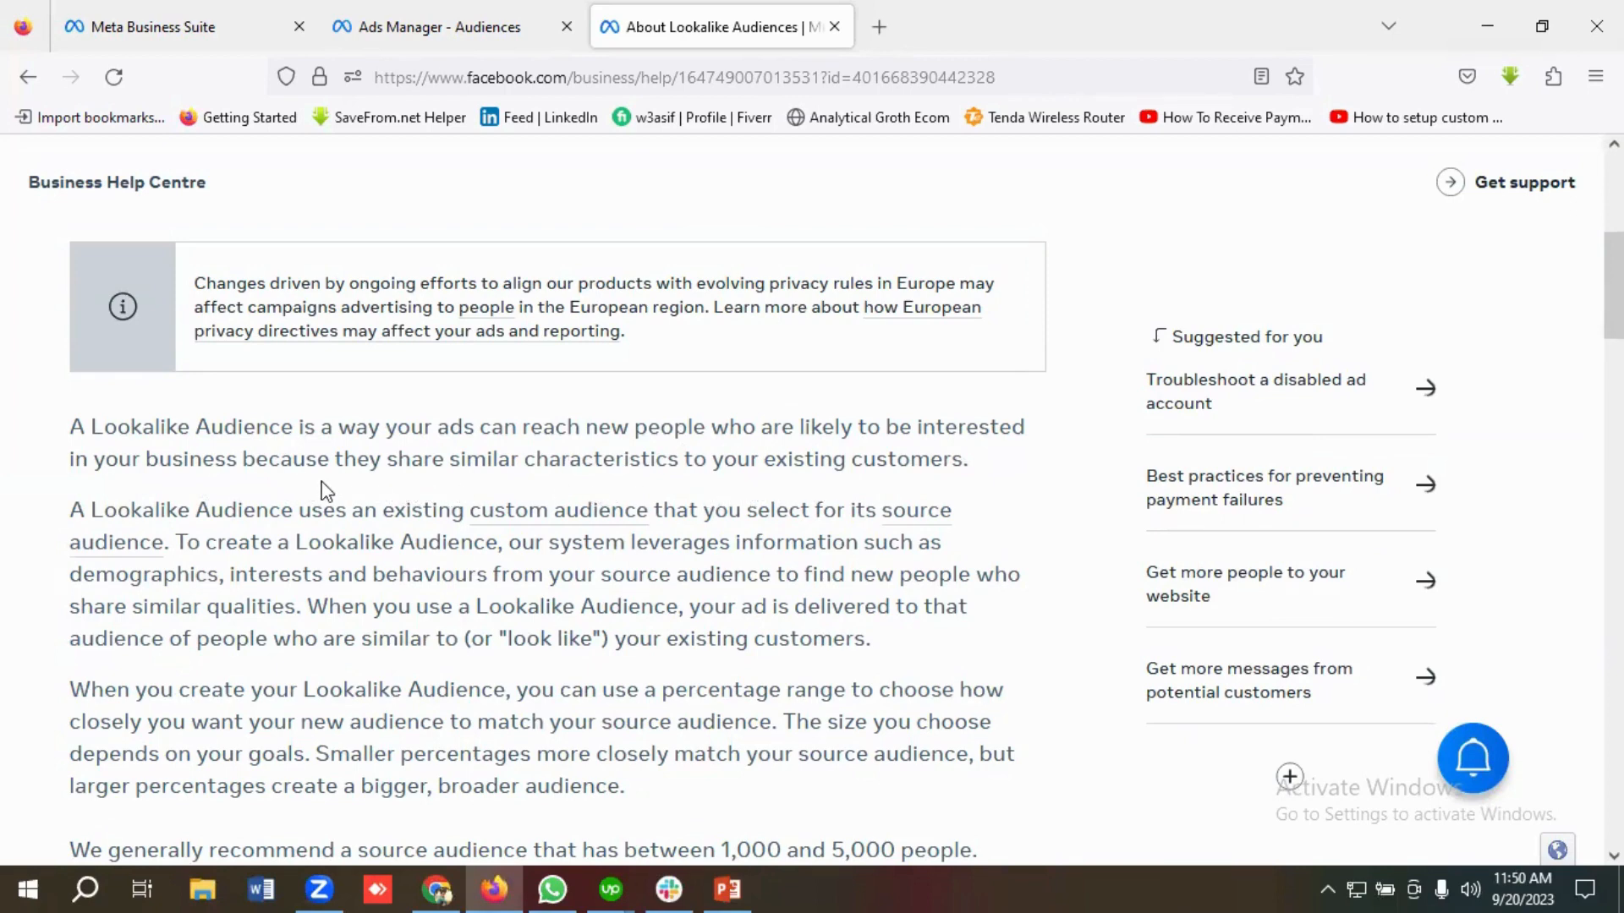
# Read the About Lookalike Audiences help article, including its additional information and further reading links
pyautogui.scroll(-2, 321, 486)
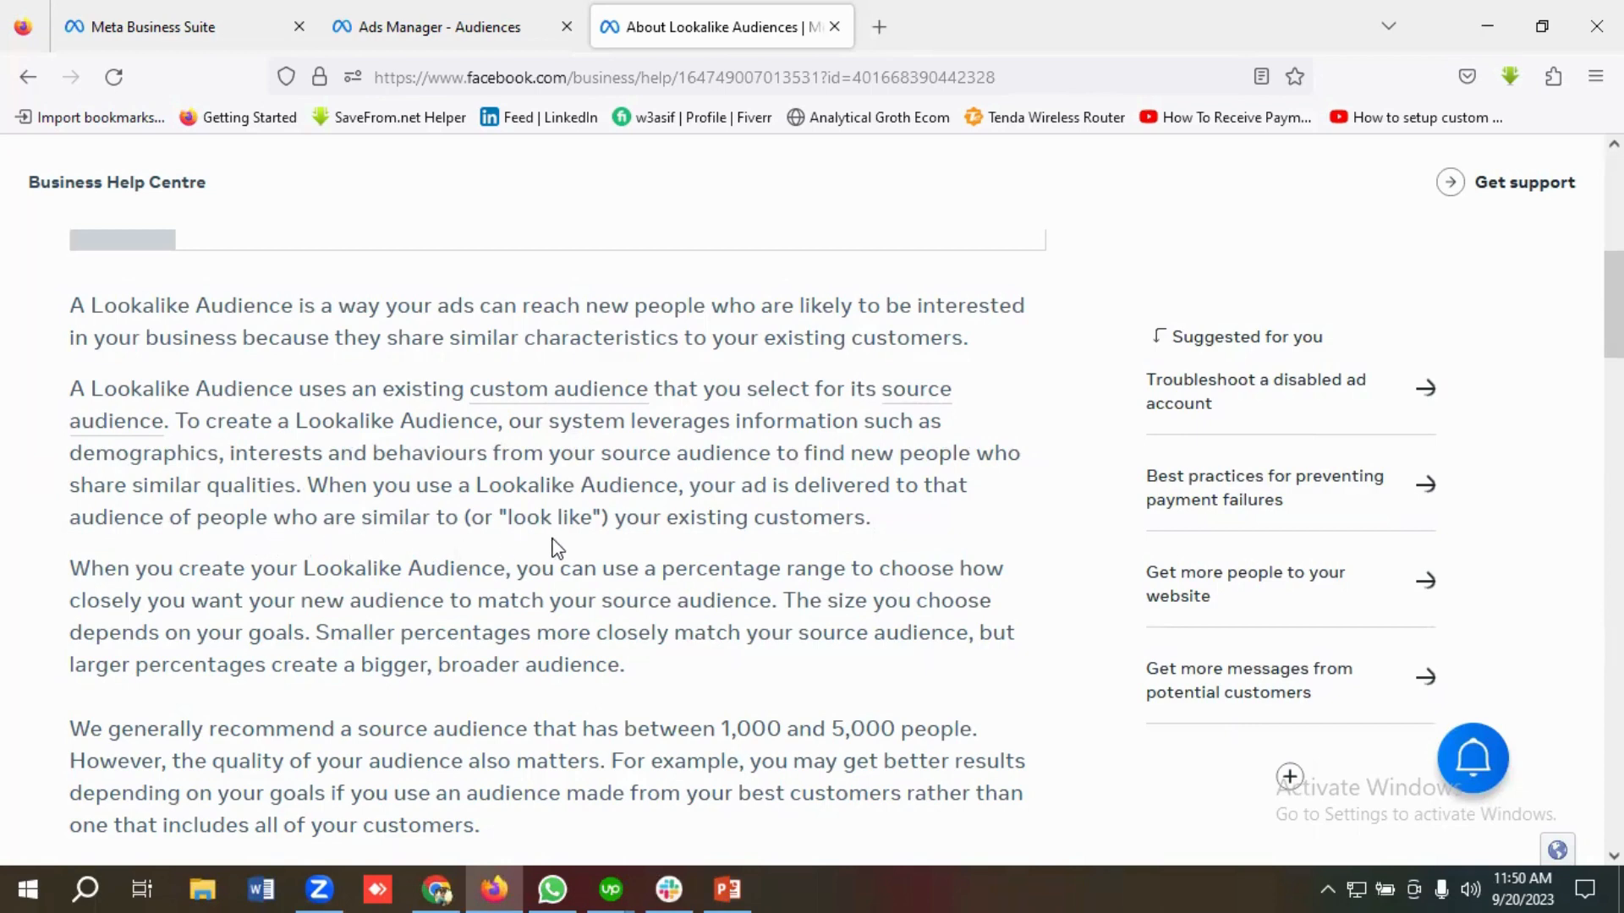
pyautogui.scroll(-3, 459, 512)
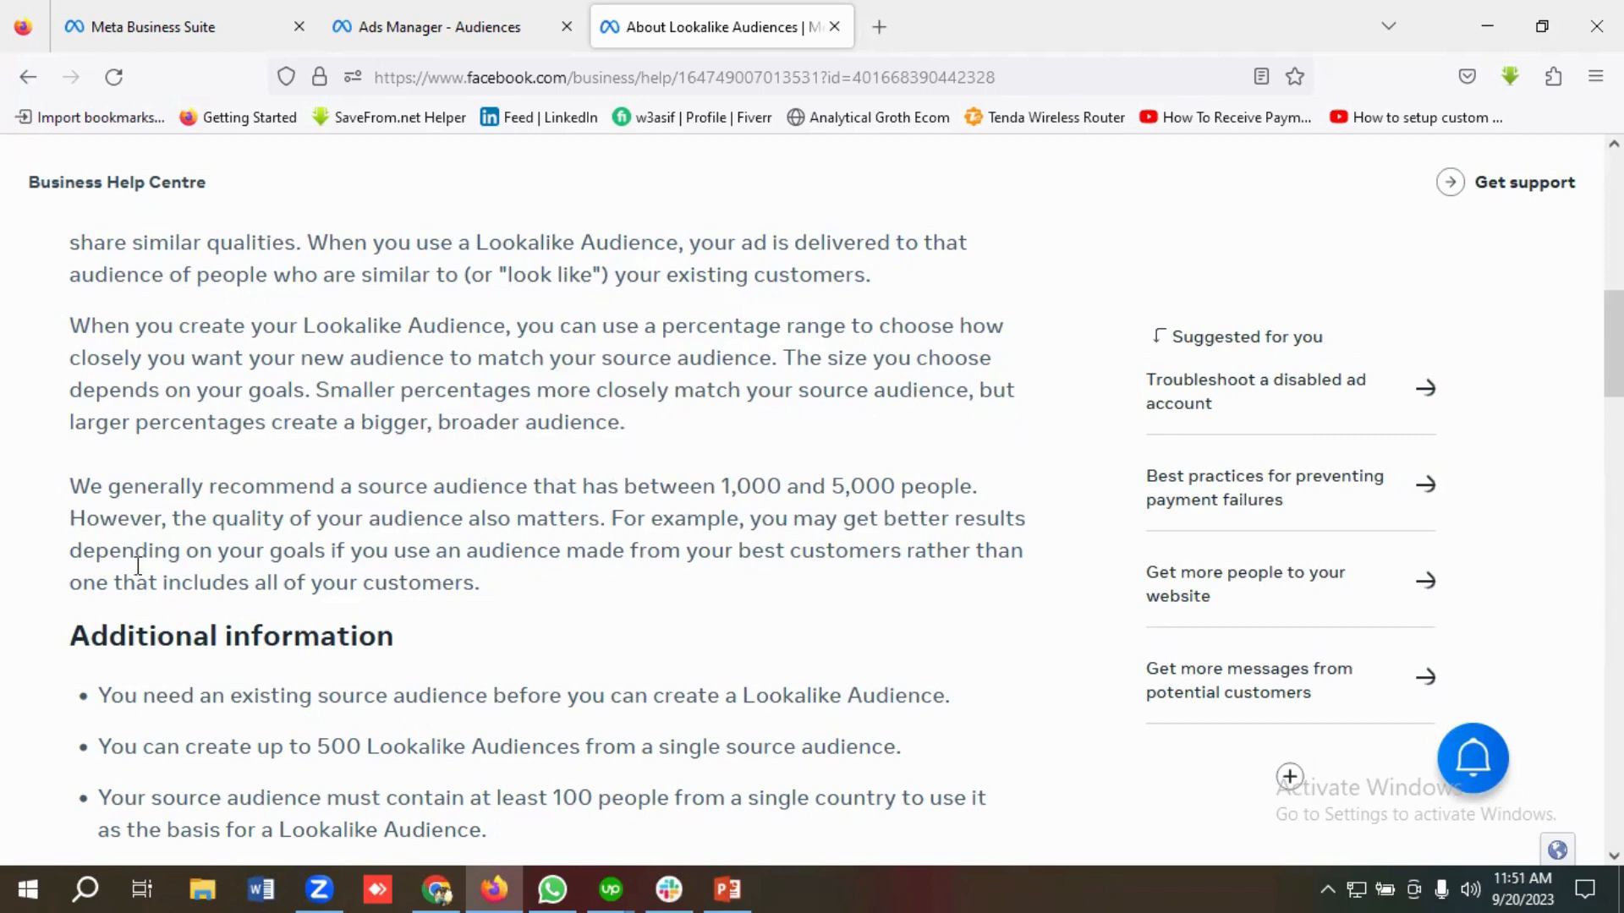
pyautogui.scroll(-2, 246, 479)
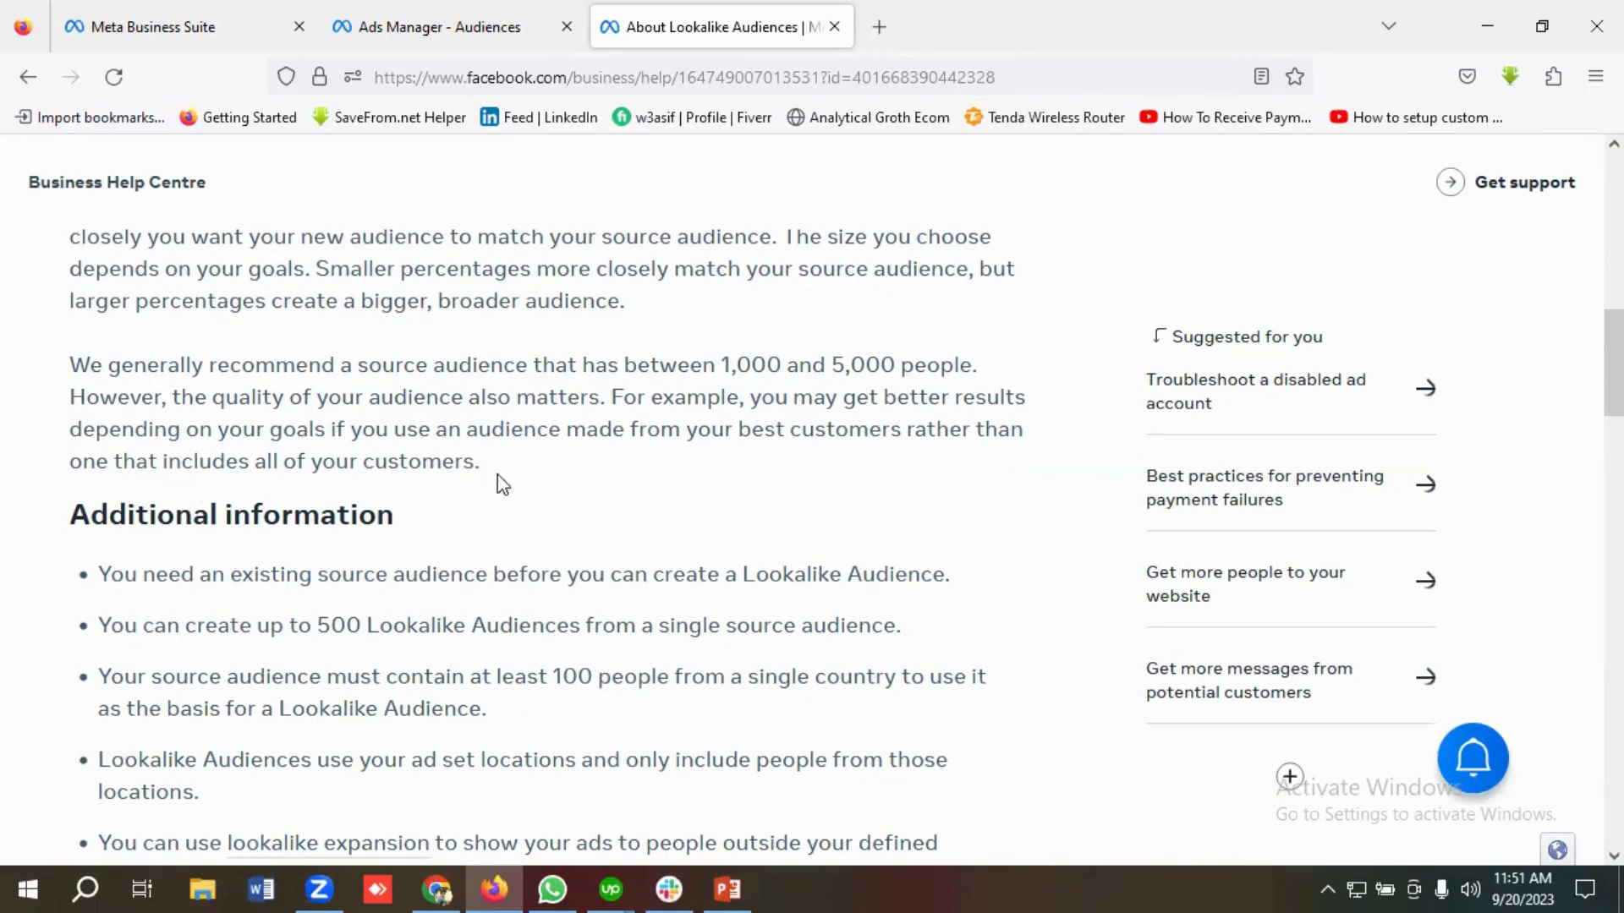
pyautogui.scroll(-3, 211, 566)
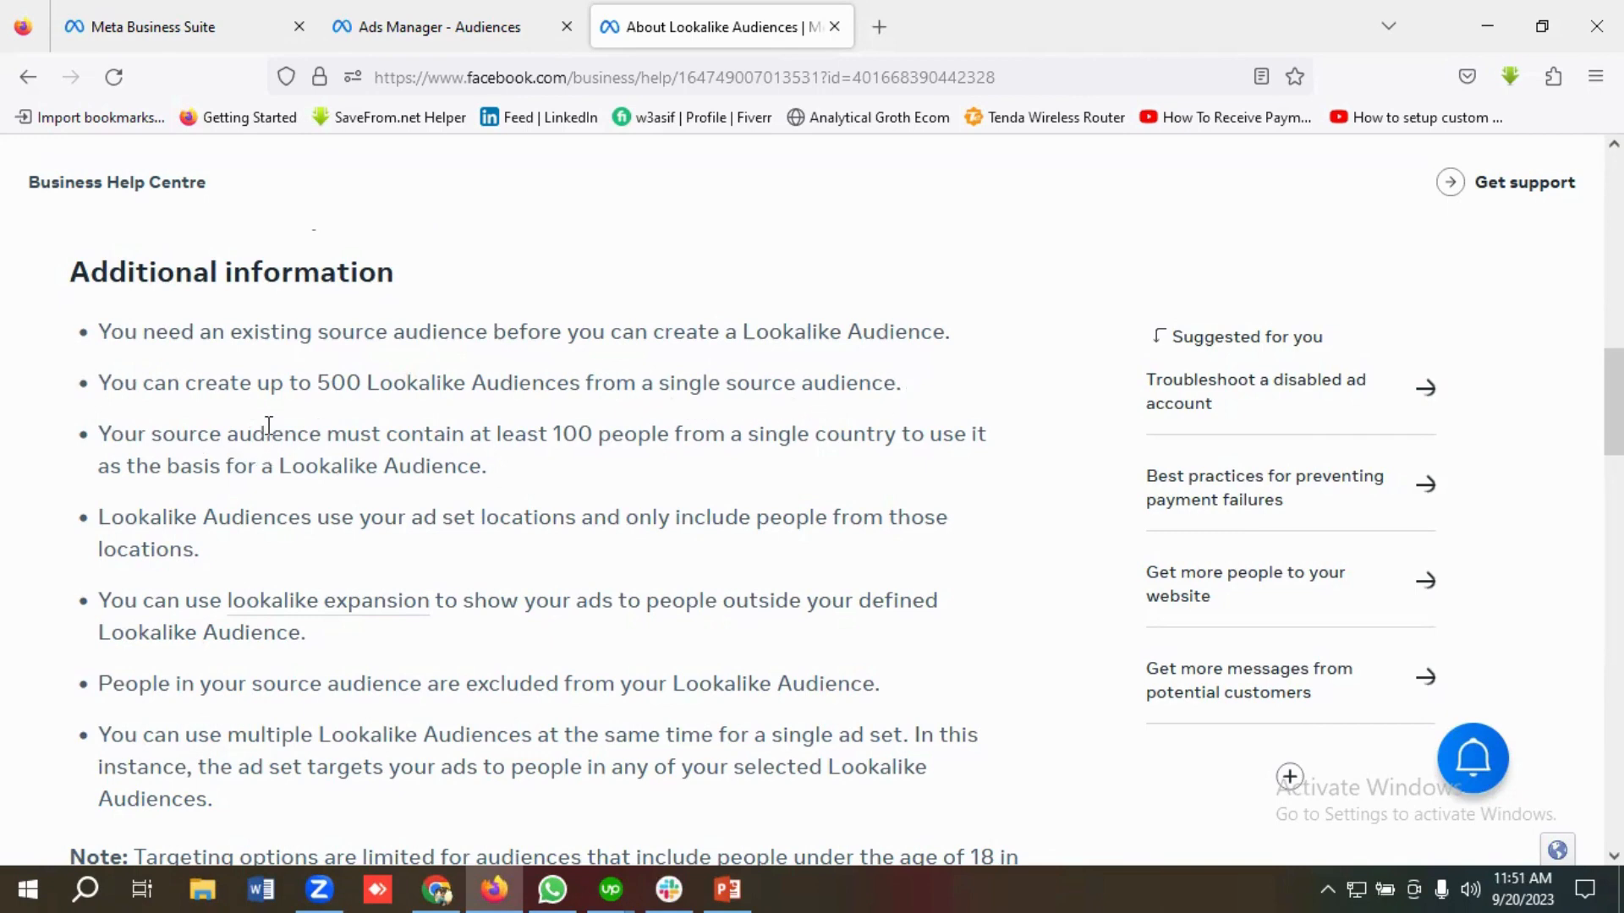
pyautogui.scroll(-3, 269, 425)
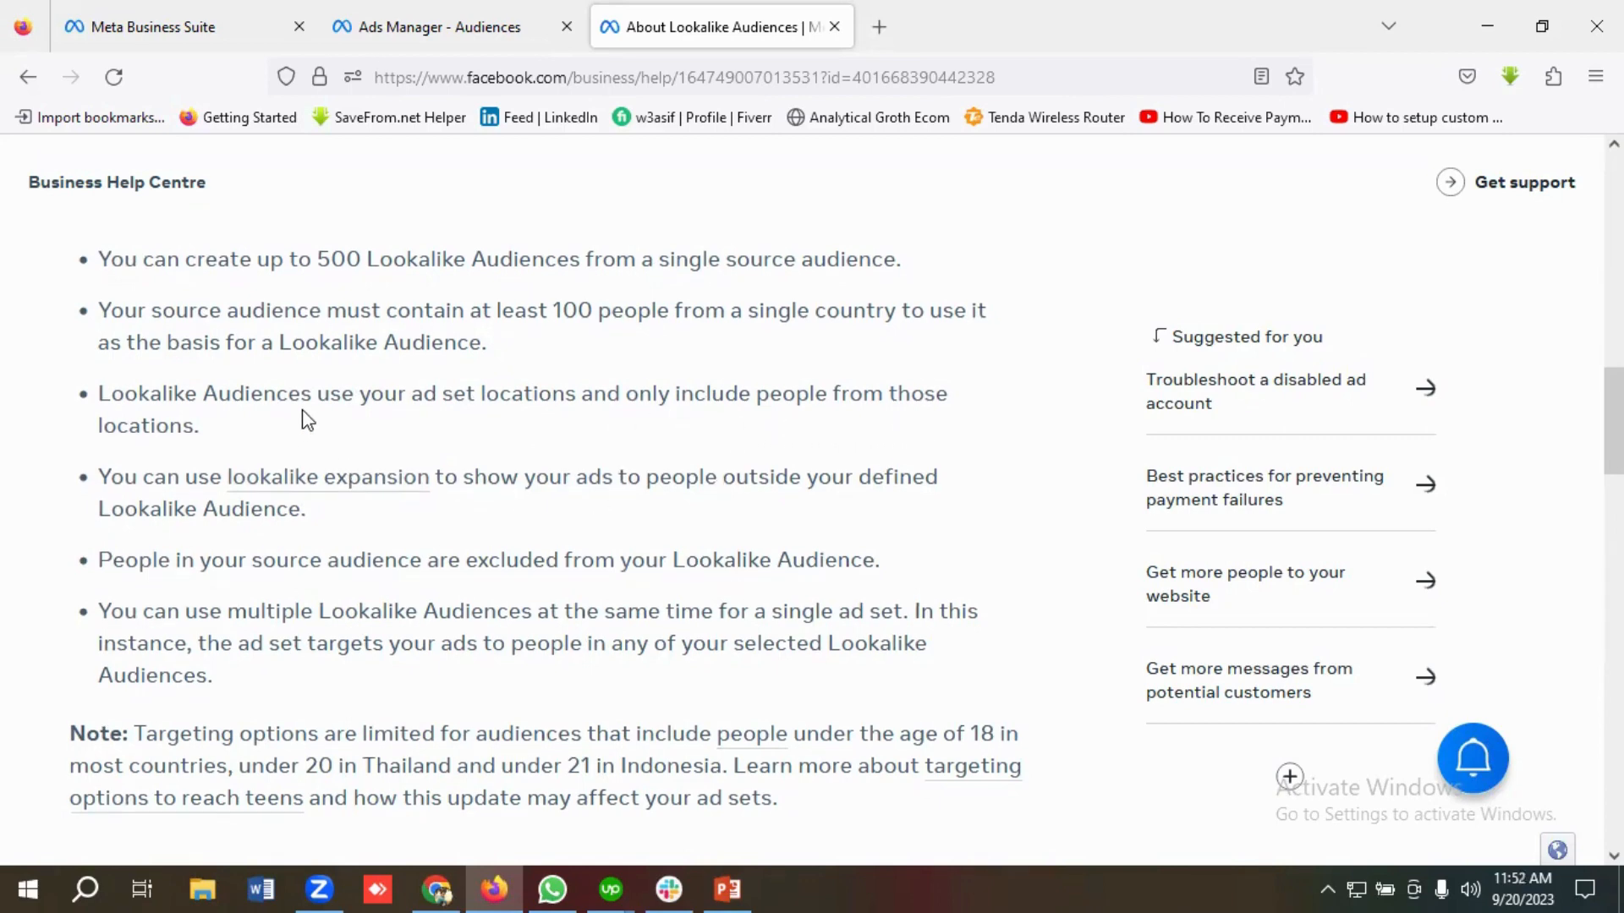
pyautogui.scroll(-2, 250, 395)
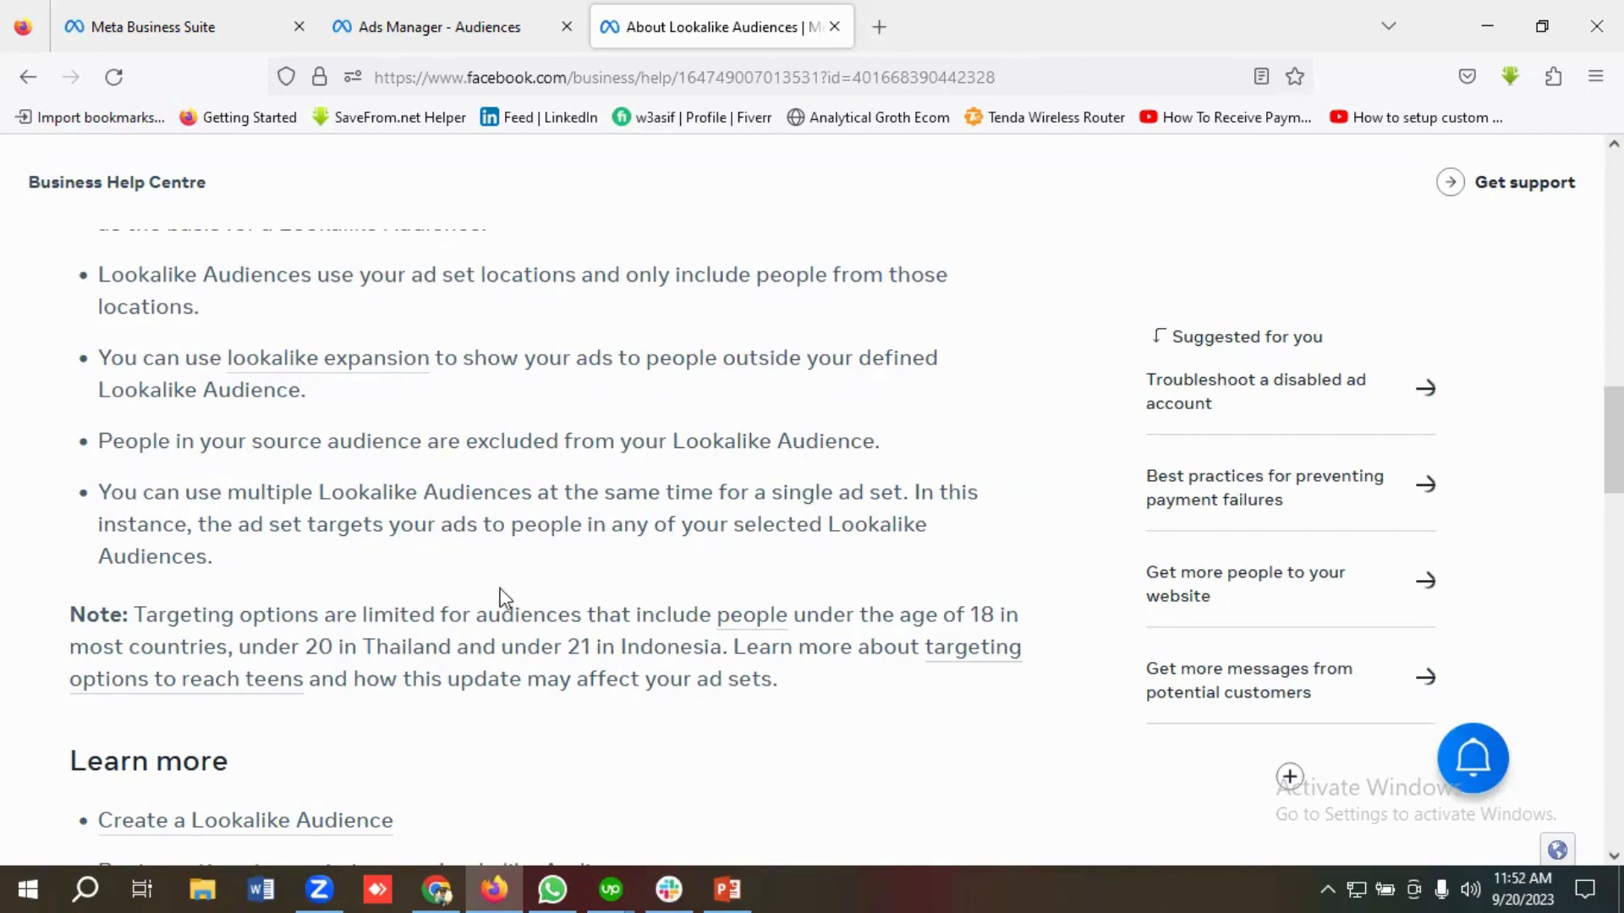
pyautogui.scroll(-9, 366, 518)
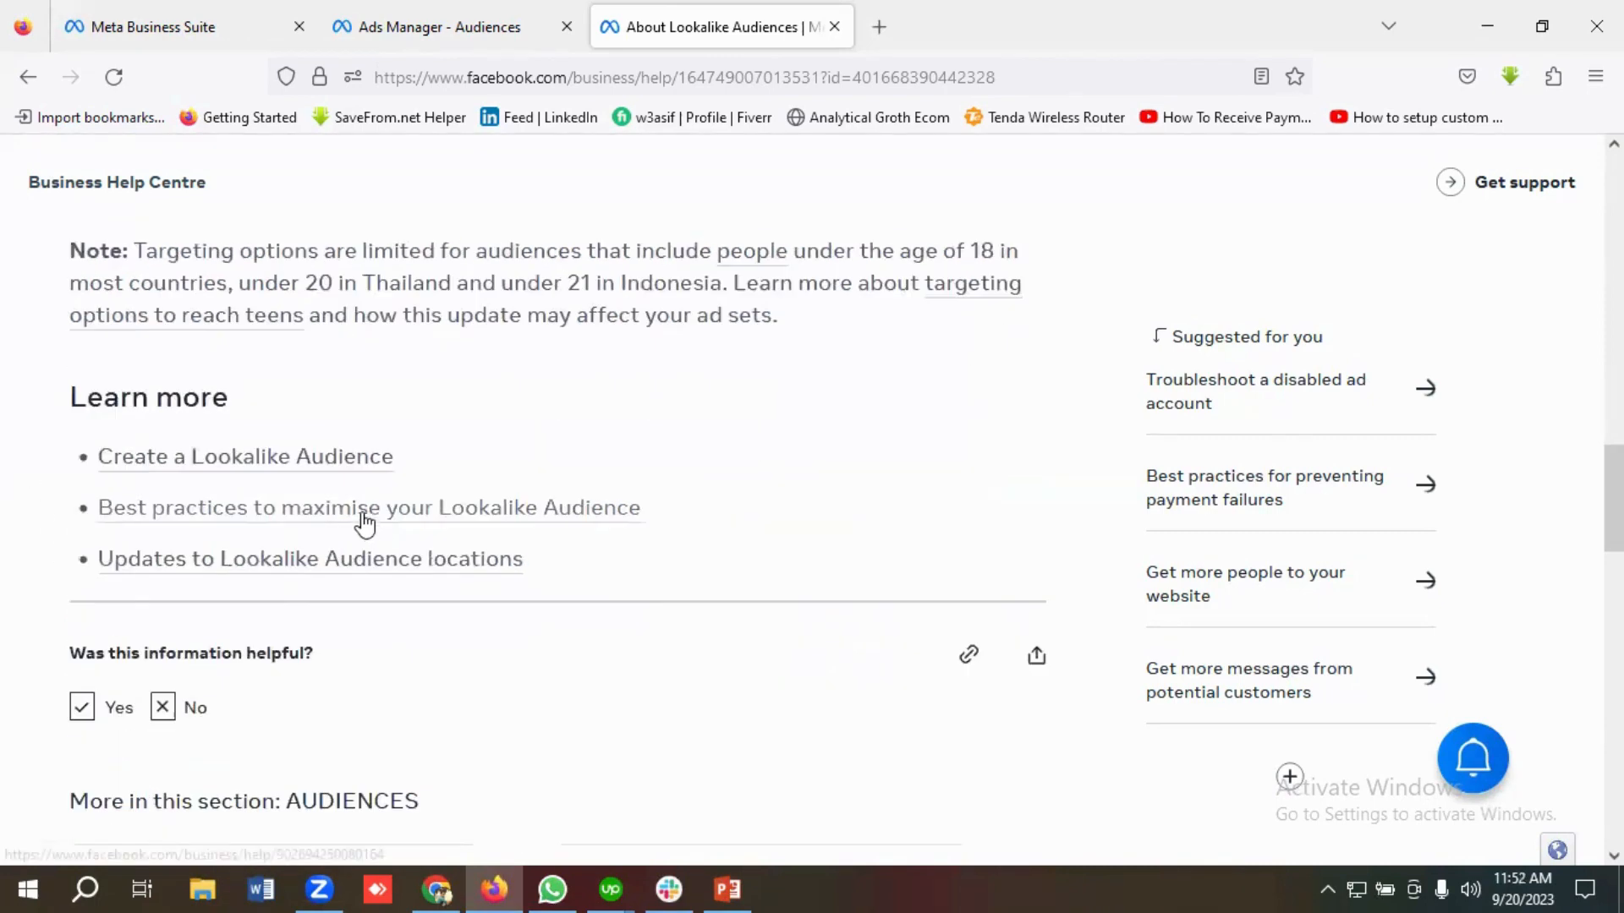
pyautogui.scroll(1, 524, 577)
pyautogui.scroll(15, 524, 577)
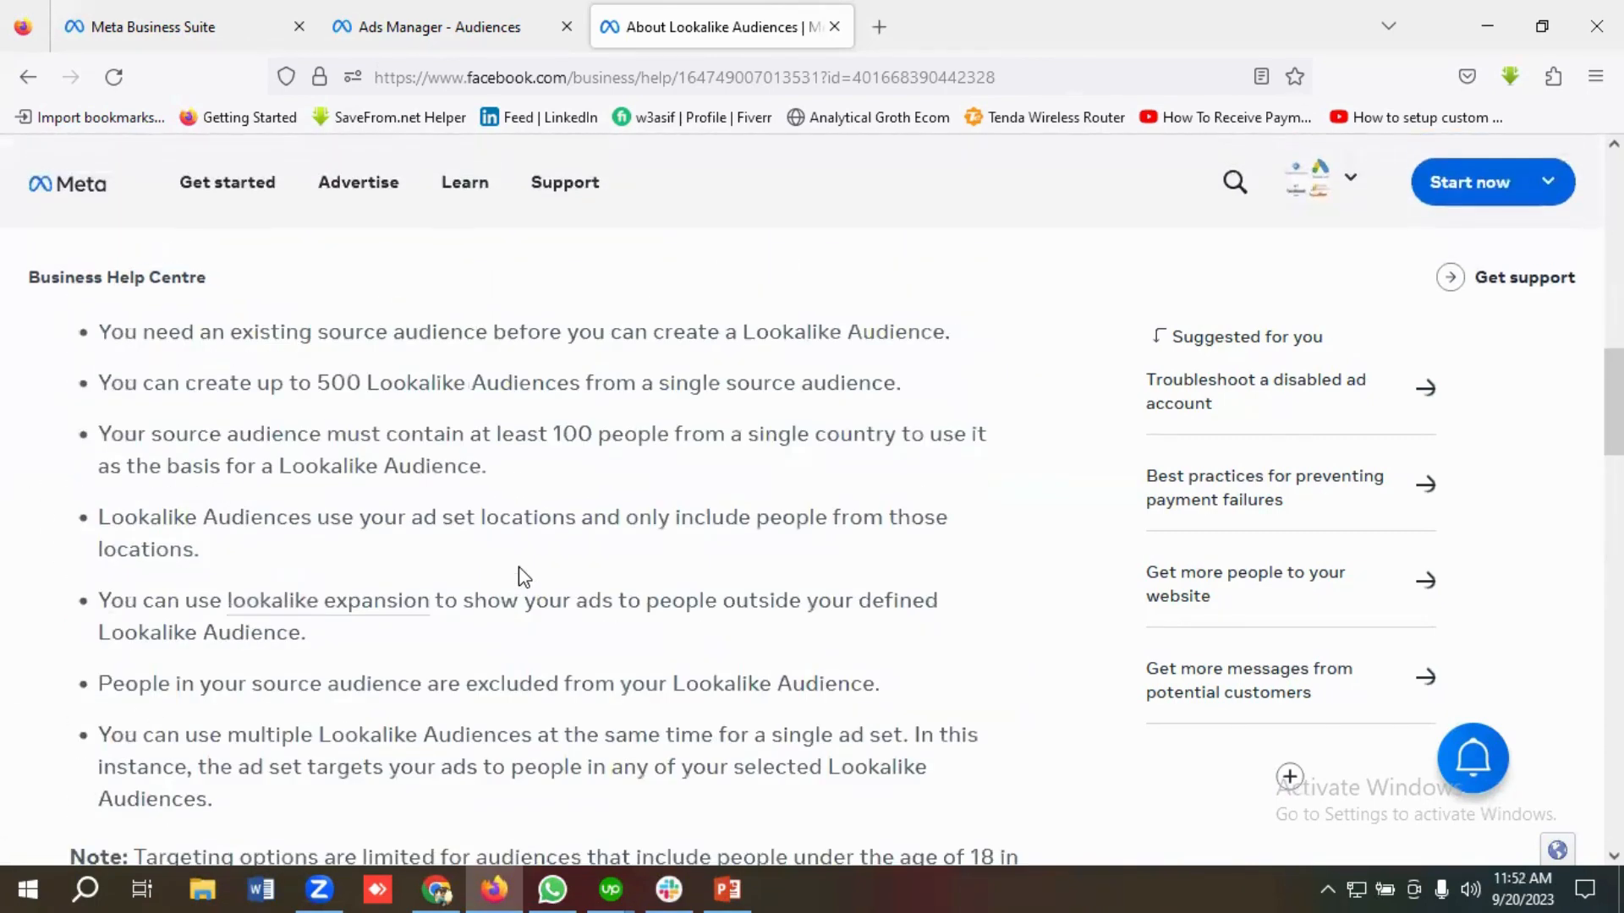
pyautogui.click(556, 77)
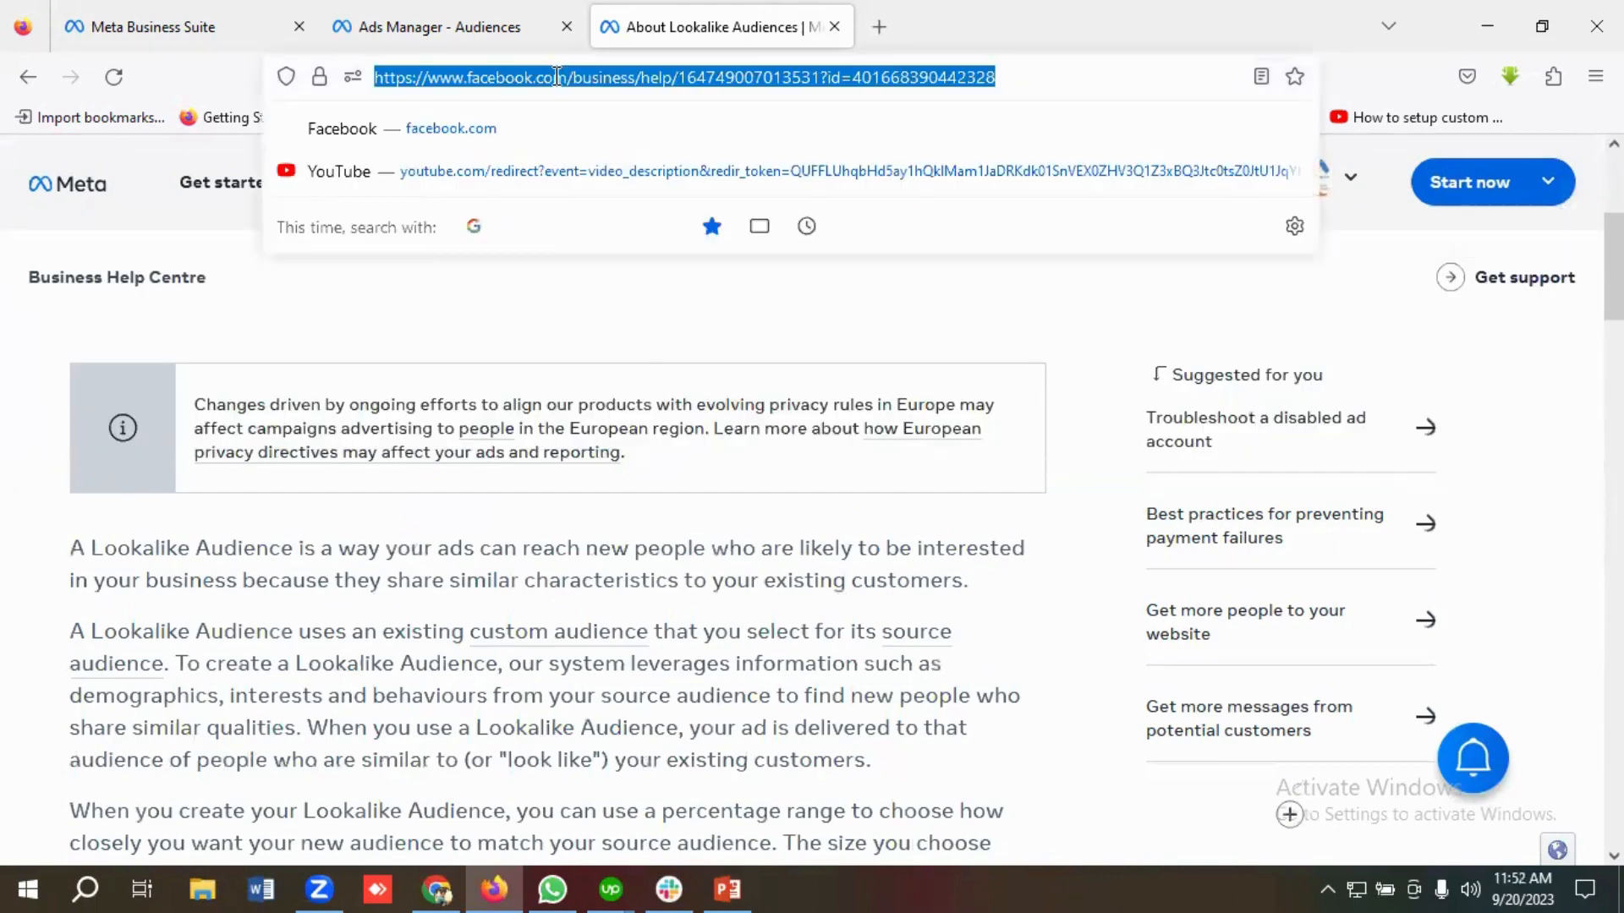
pyautogui.click(160, 342)
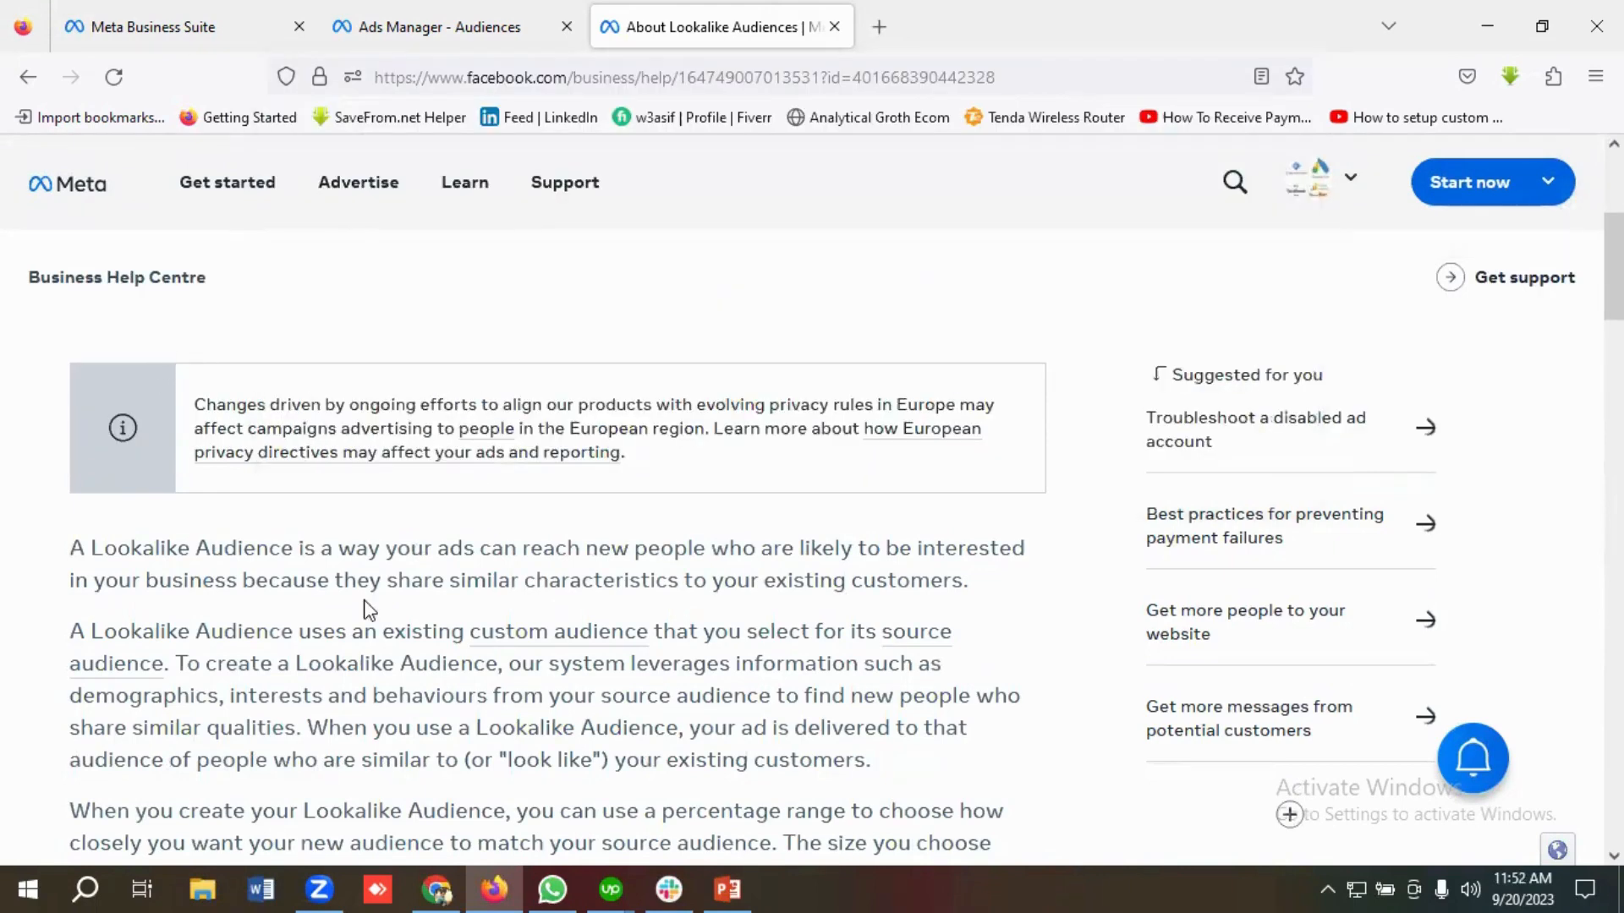
pyautogui.scroll(4, 364, 602)
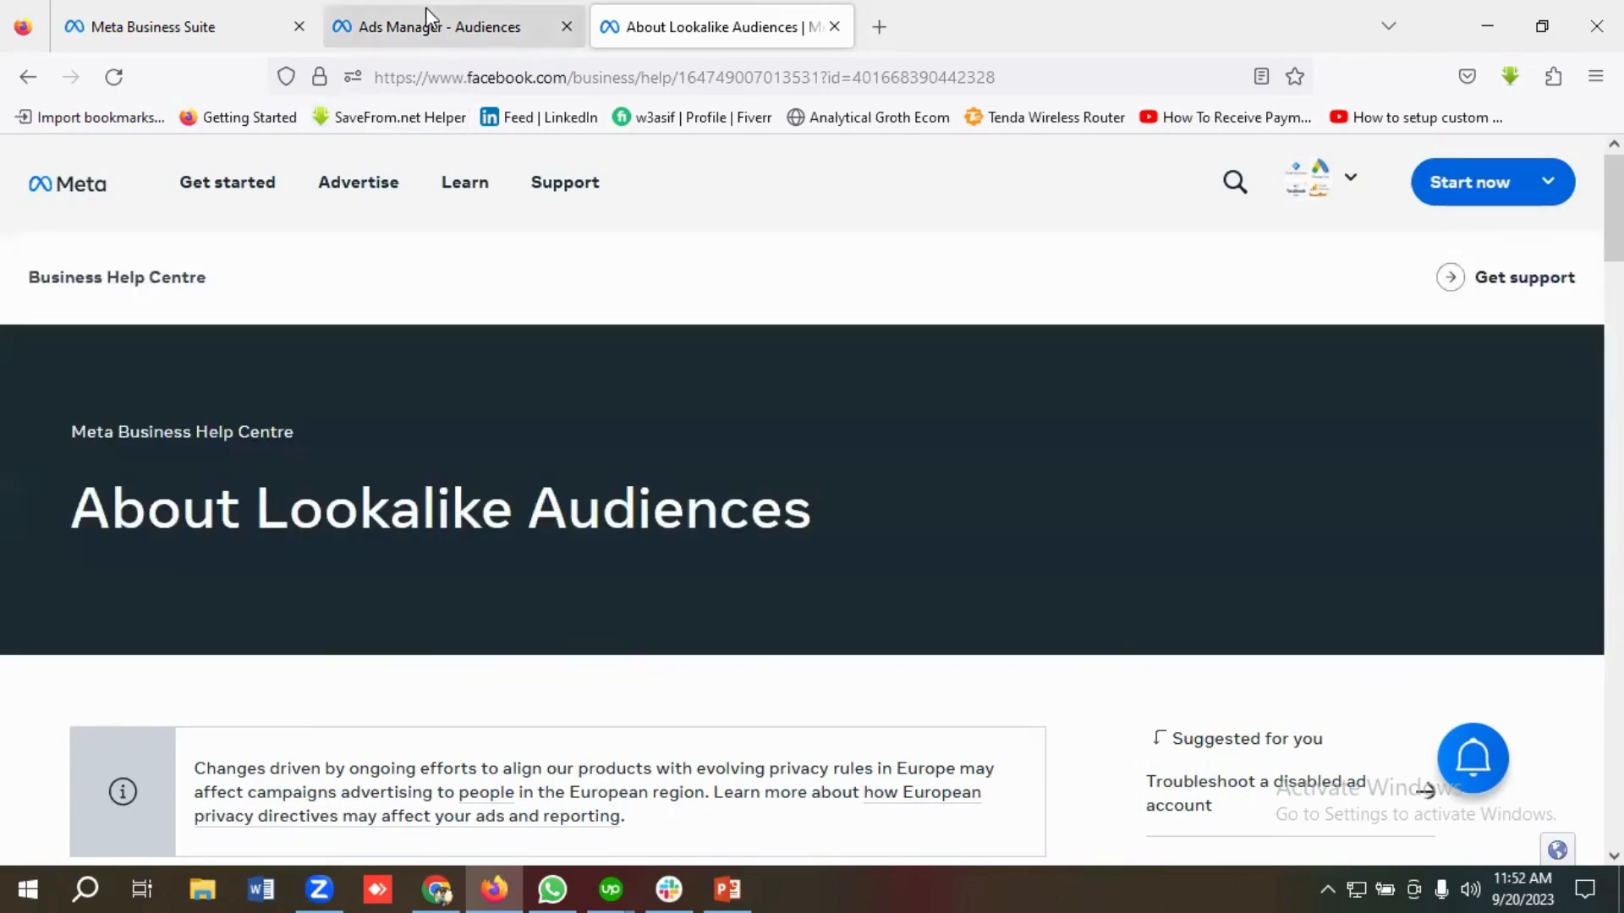
# Switch to the Ads Manager audiences page and start a new Lookalike Audience
pyautogui.click(427, 15)
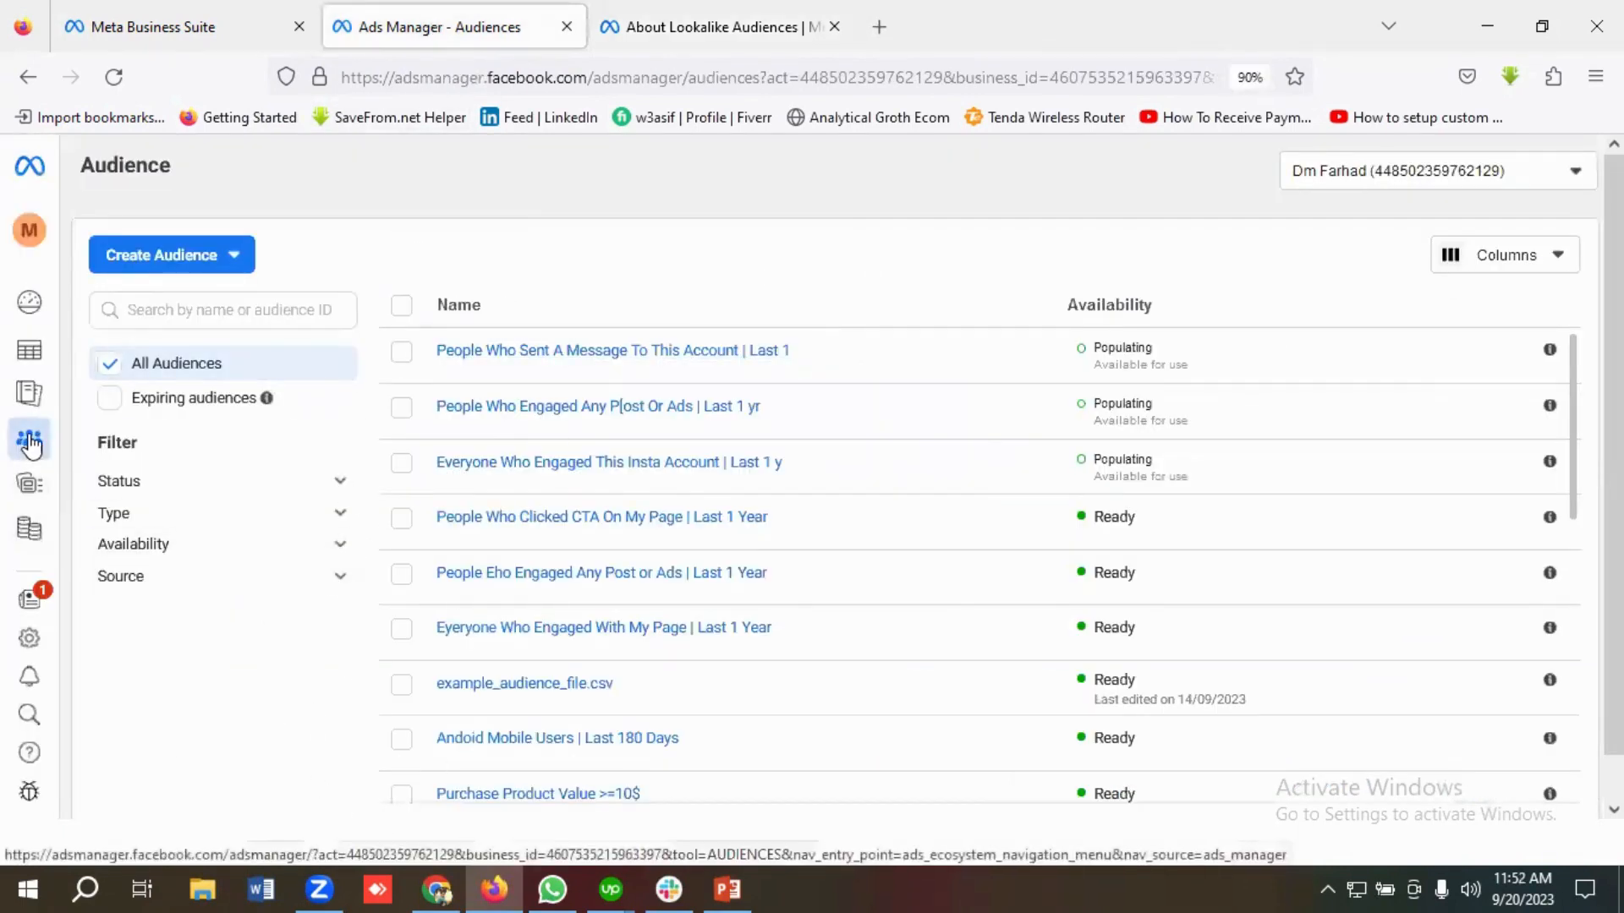
pyautogui.moveTo(34, 440)
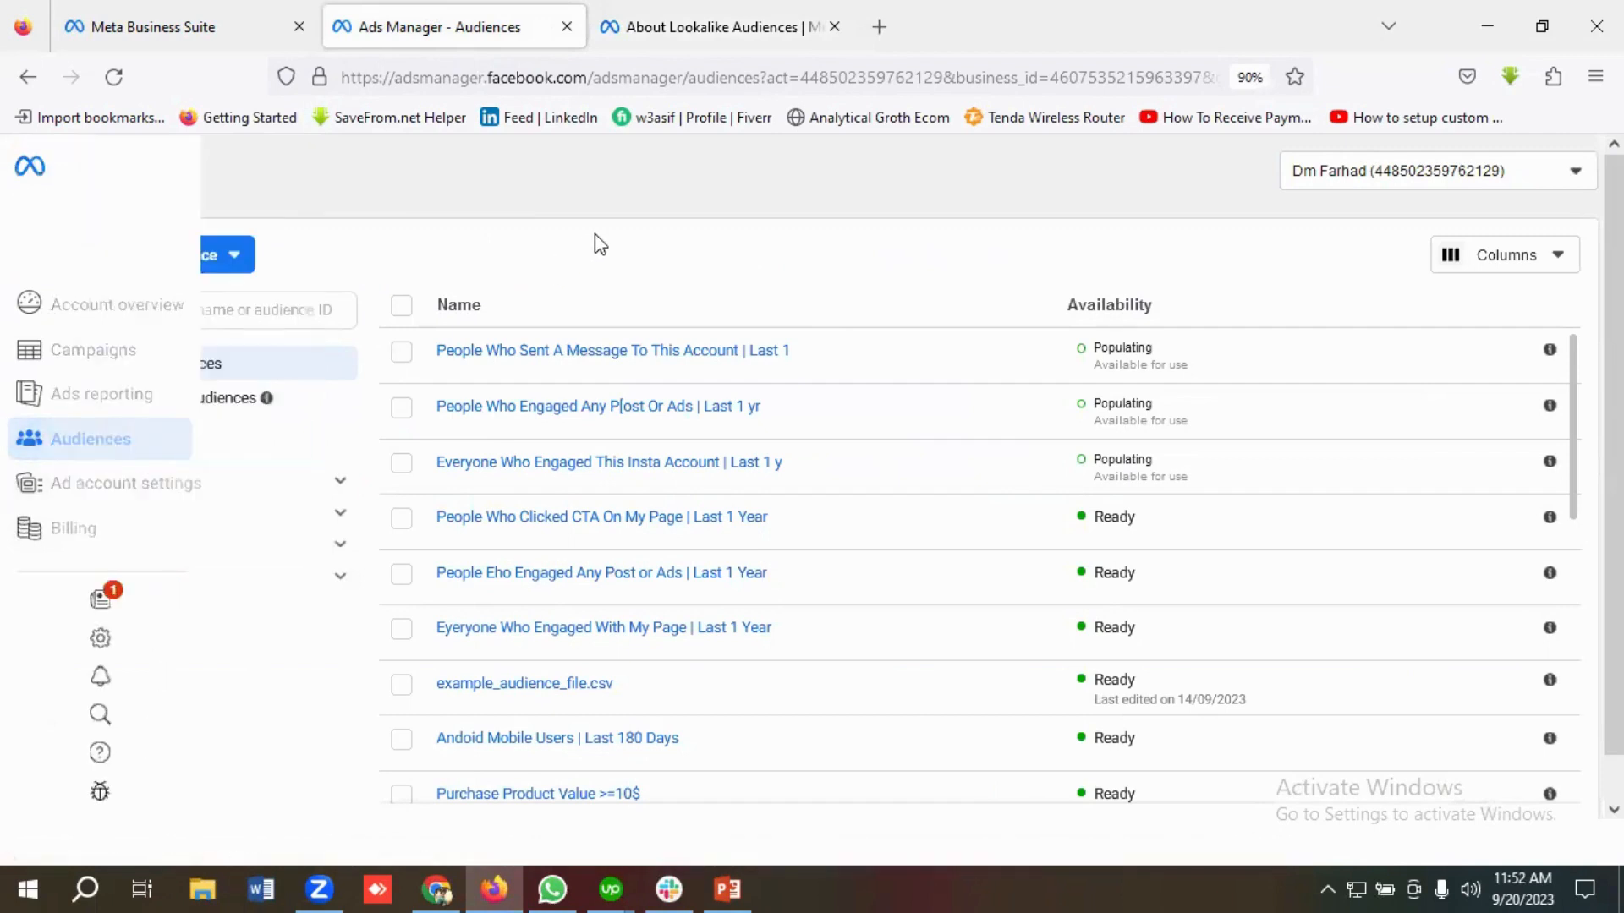
pyautogui.click(164, 270)
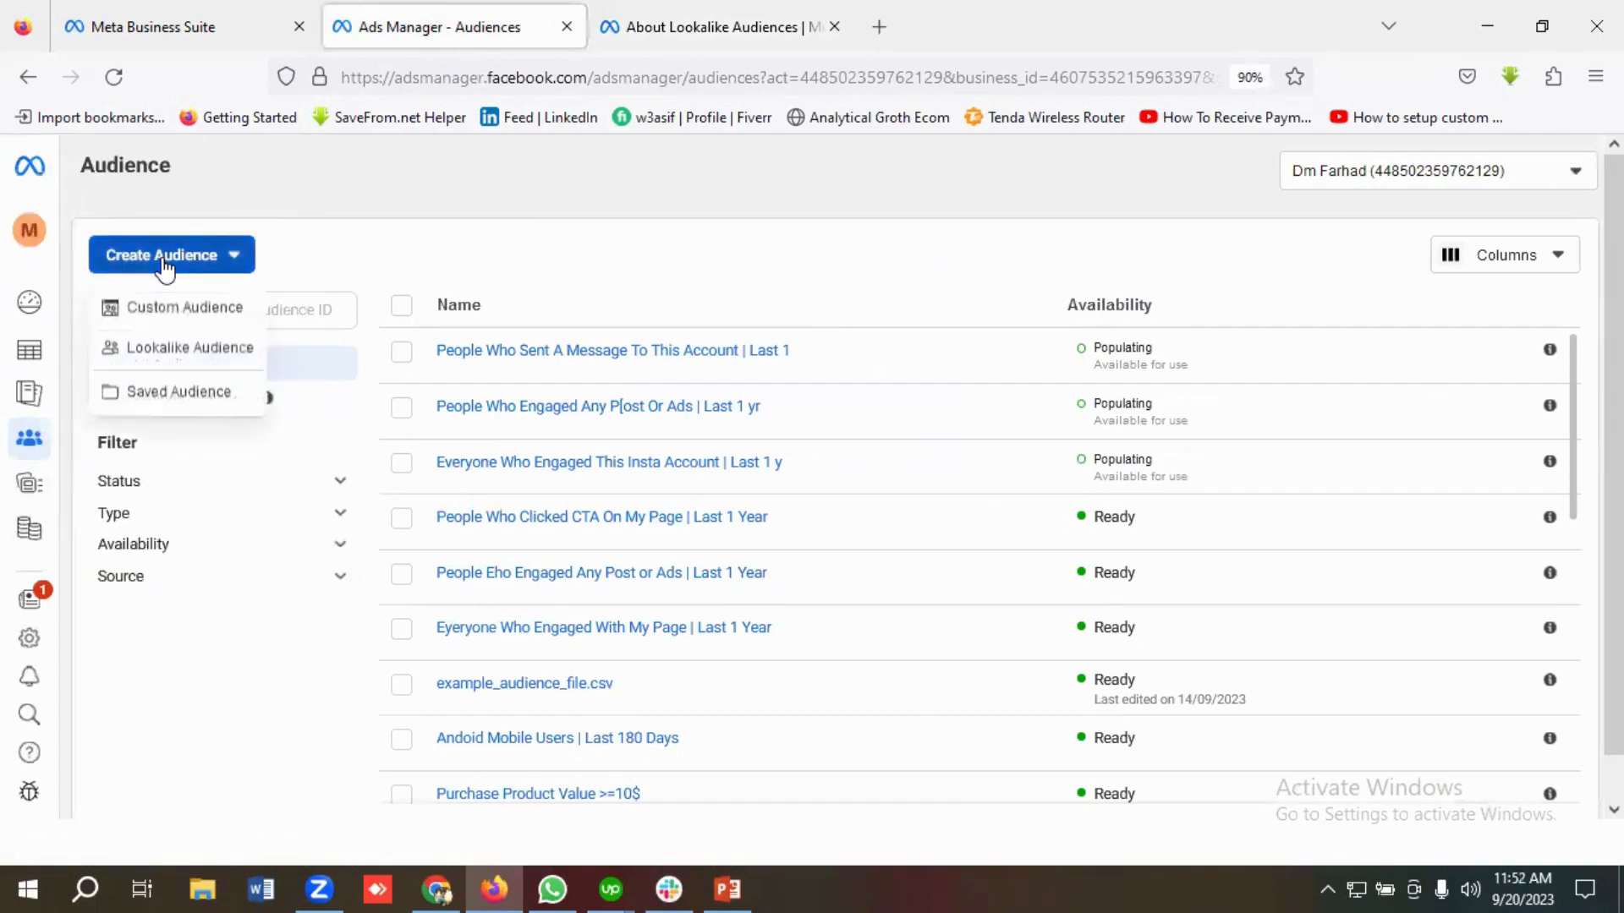
pyautogui.click(193, 362)
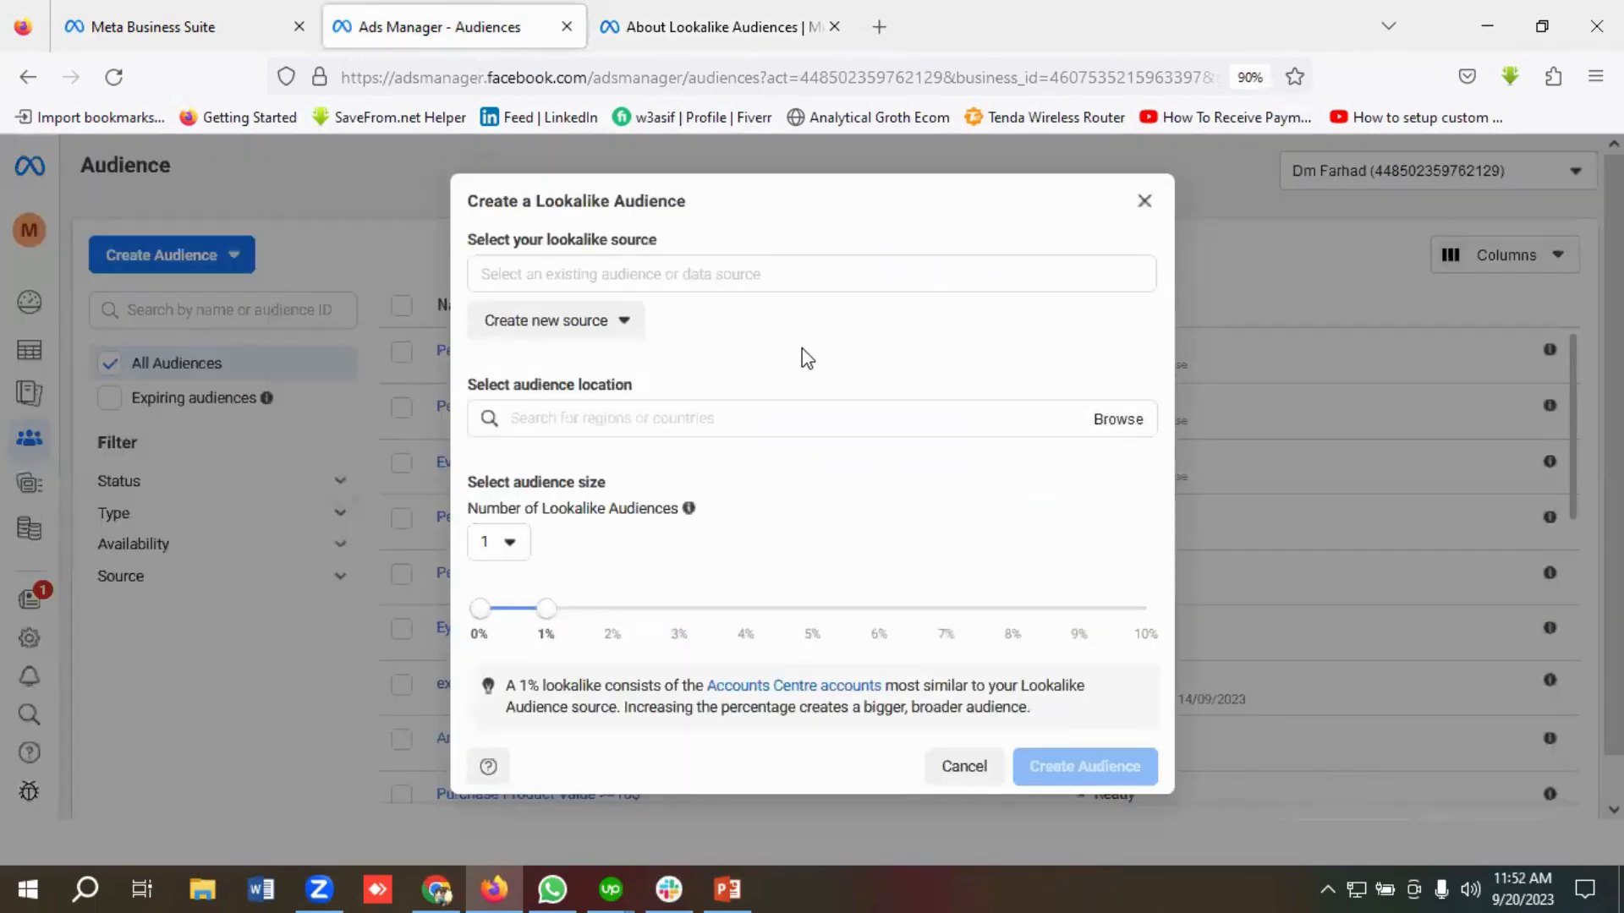
# Review the value-based sources, and choose Last 45 Days Initiate Checkout Users from the other sources as the lookalike source
pyautogui.click(575, 271)
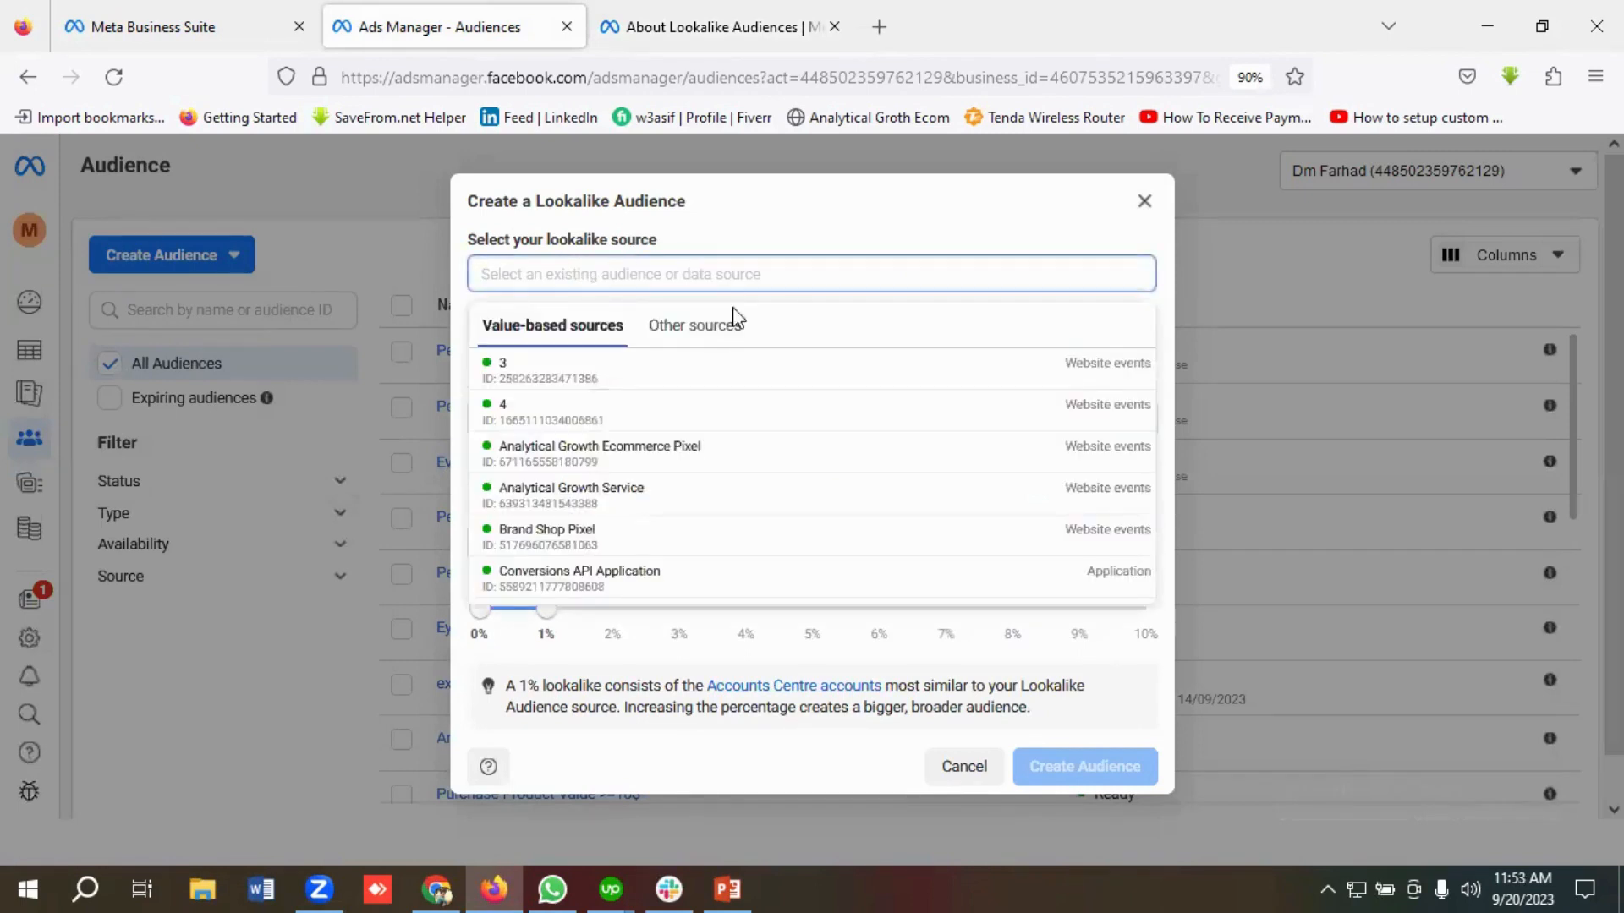
pyautogui.moveTo(548, 346)
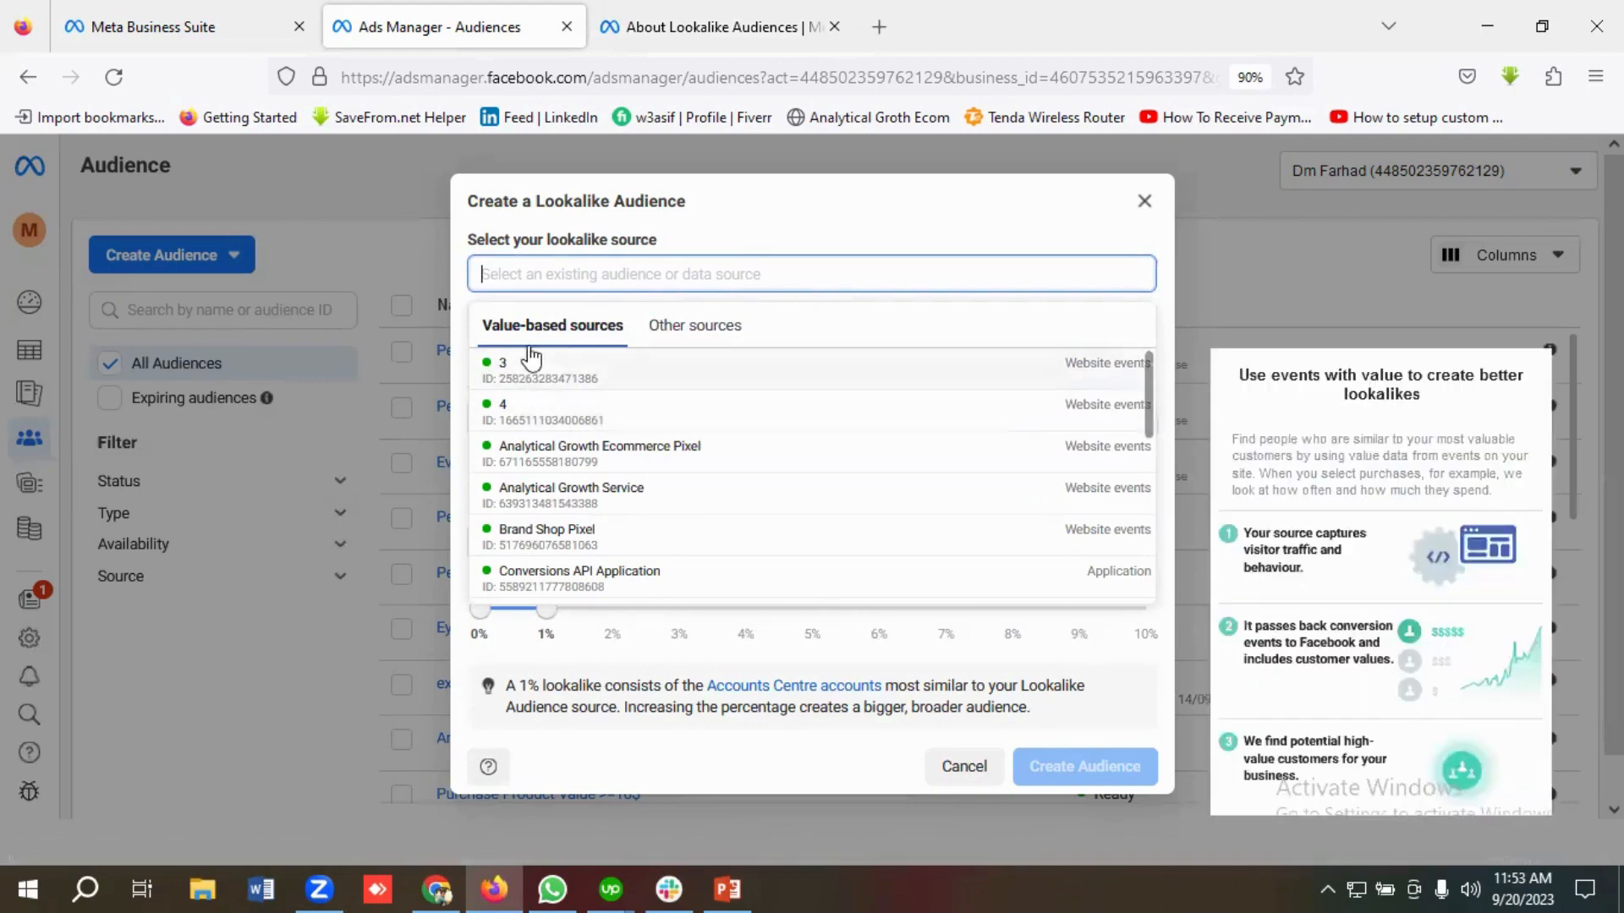
pyautogui.scroll(-3, 643, 448)
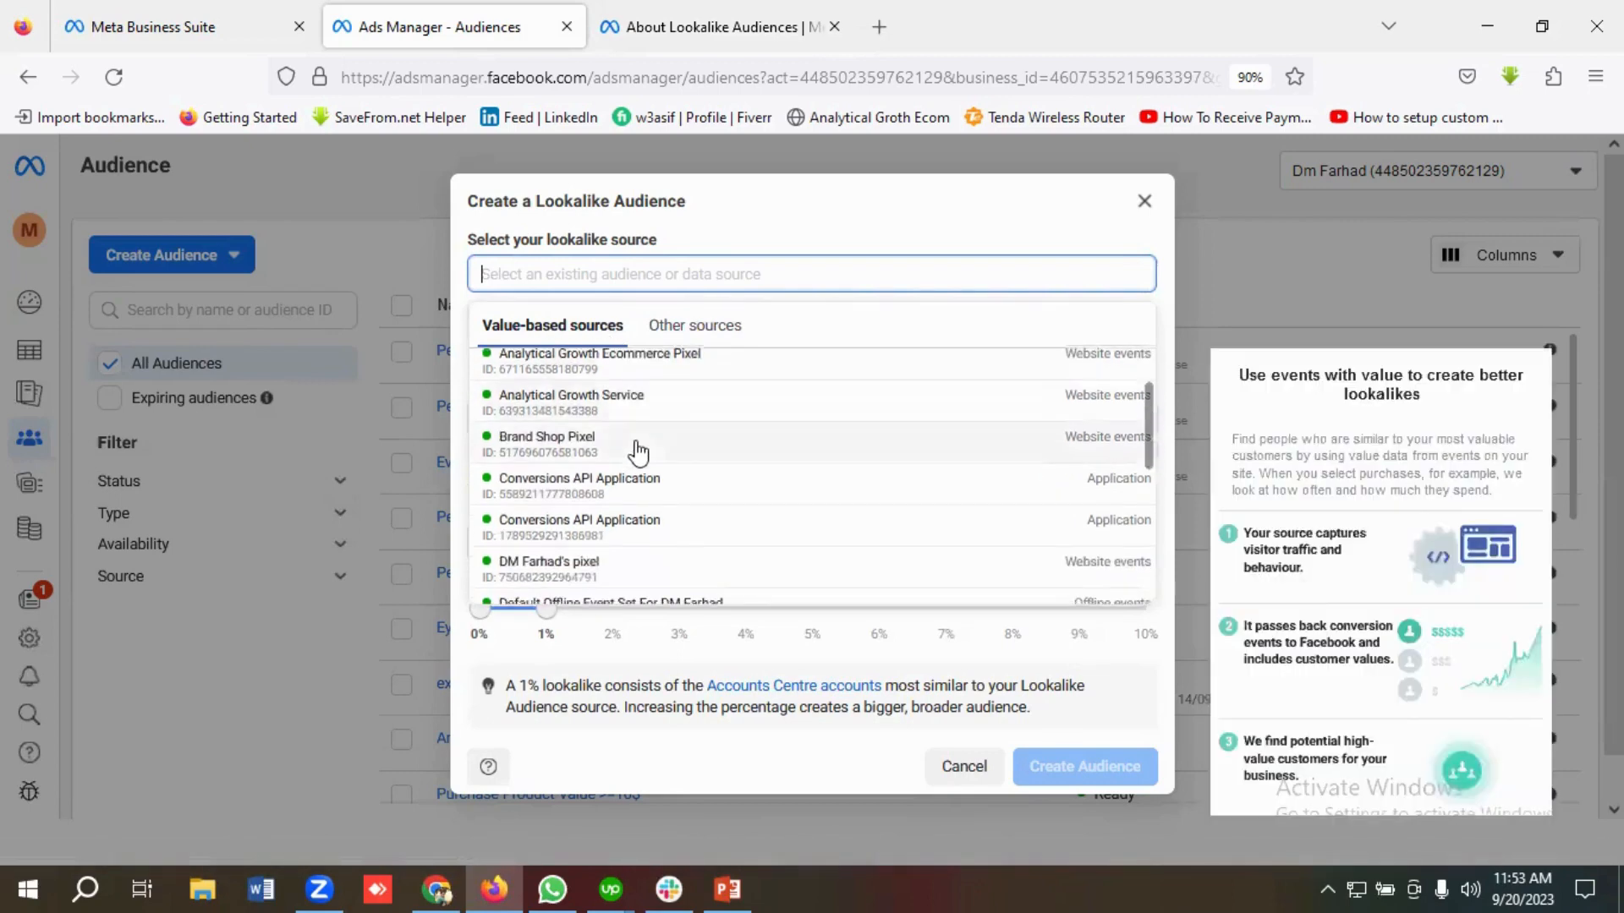
pyautogui.scroll(-5, 645, 465)
pyautogui.scroll(8, 651, 469)
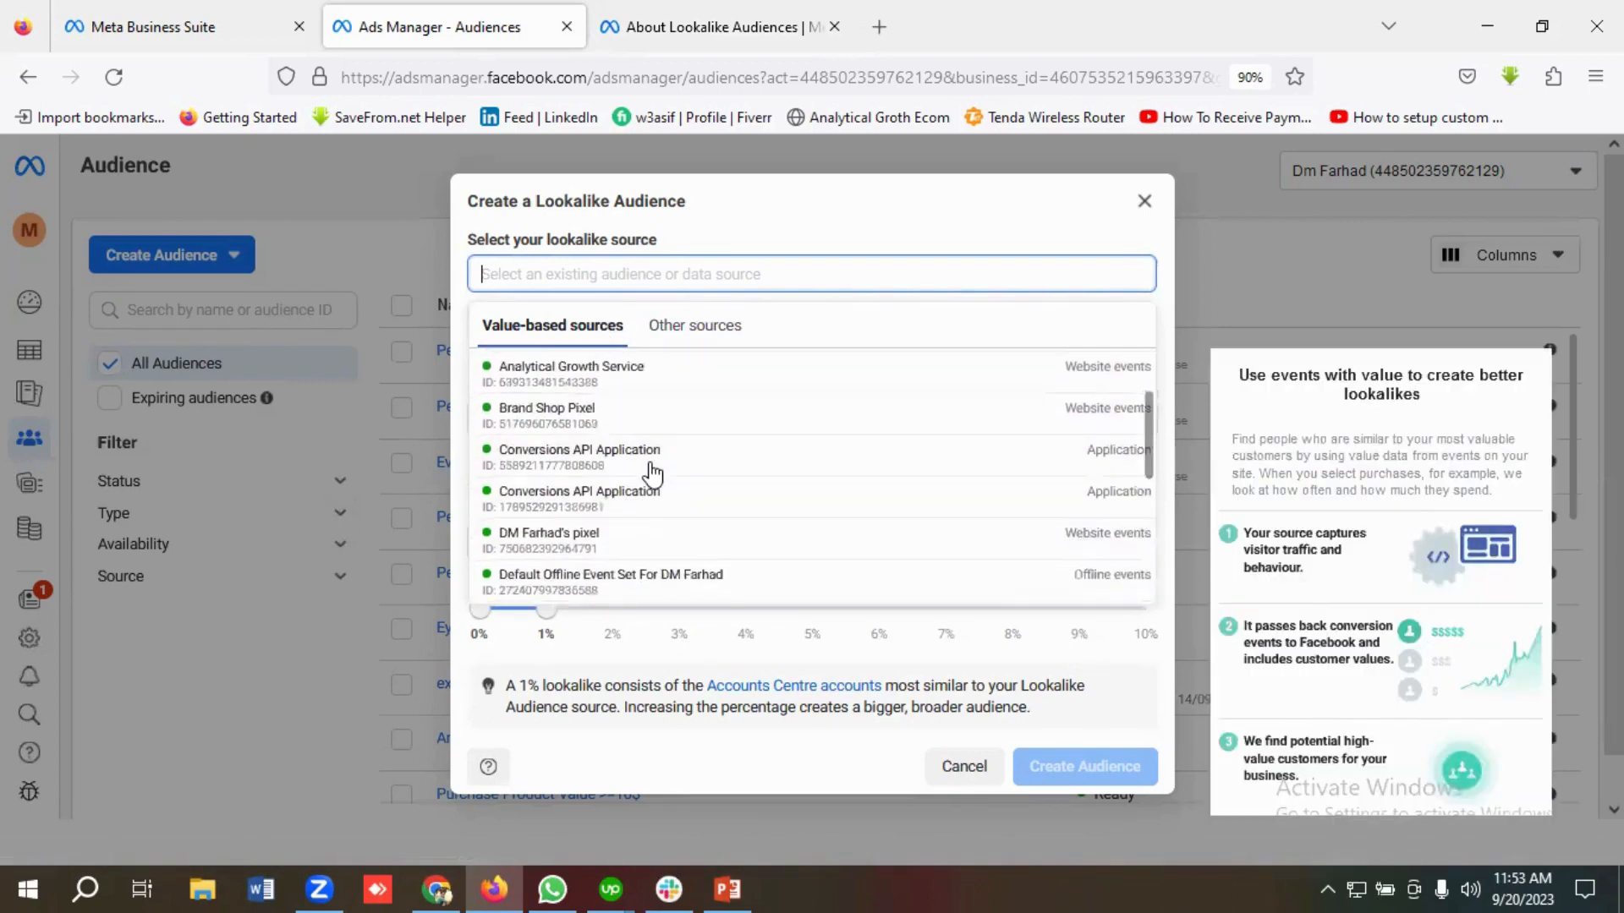
pyautogui.click(701, 332)
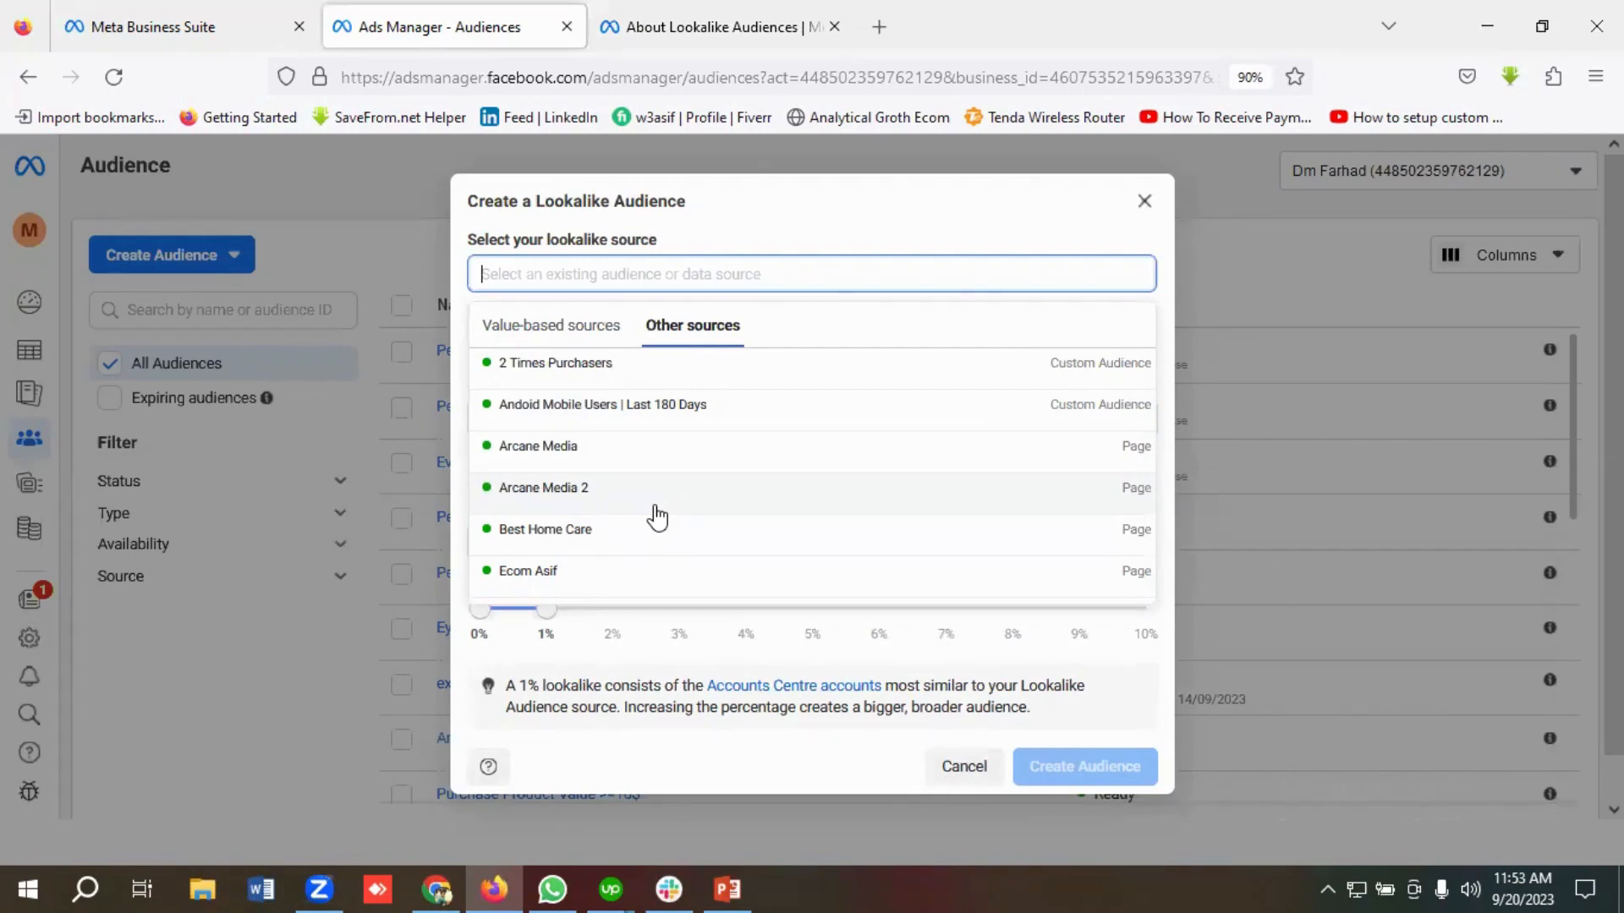
pyautogui.scroll(-2, 658, 516)
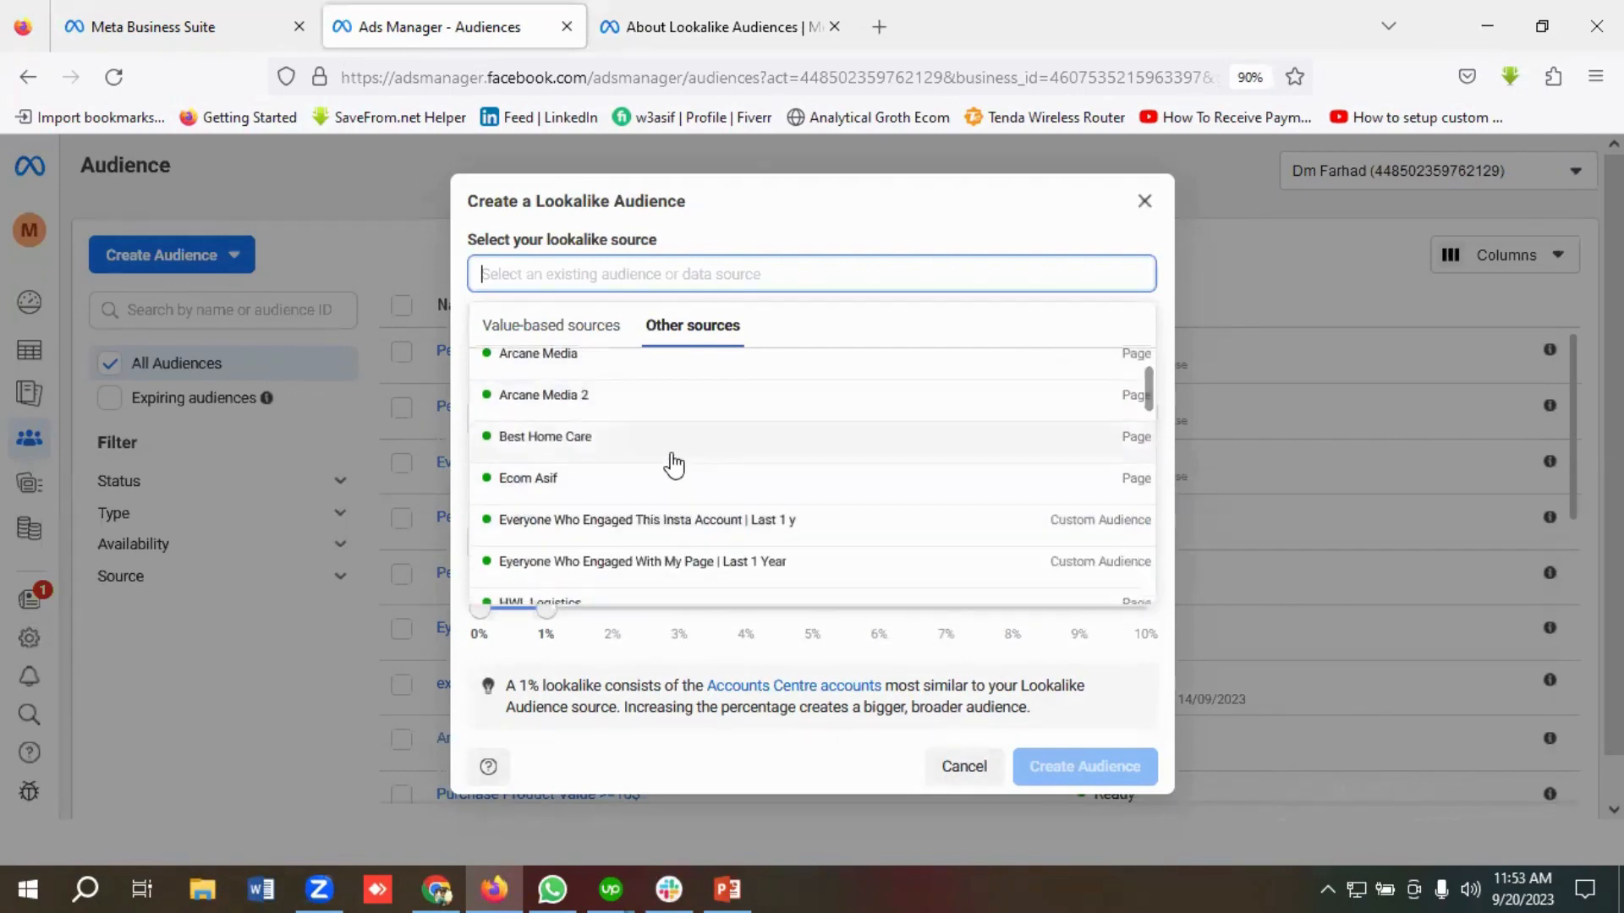
pyautogui.scroll(-4, 674, 465)
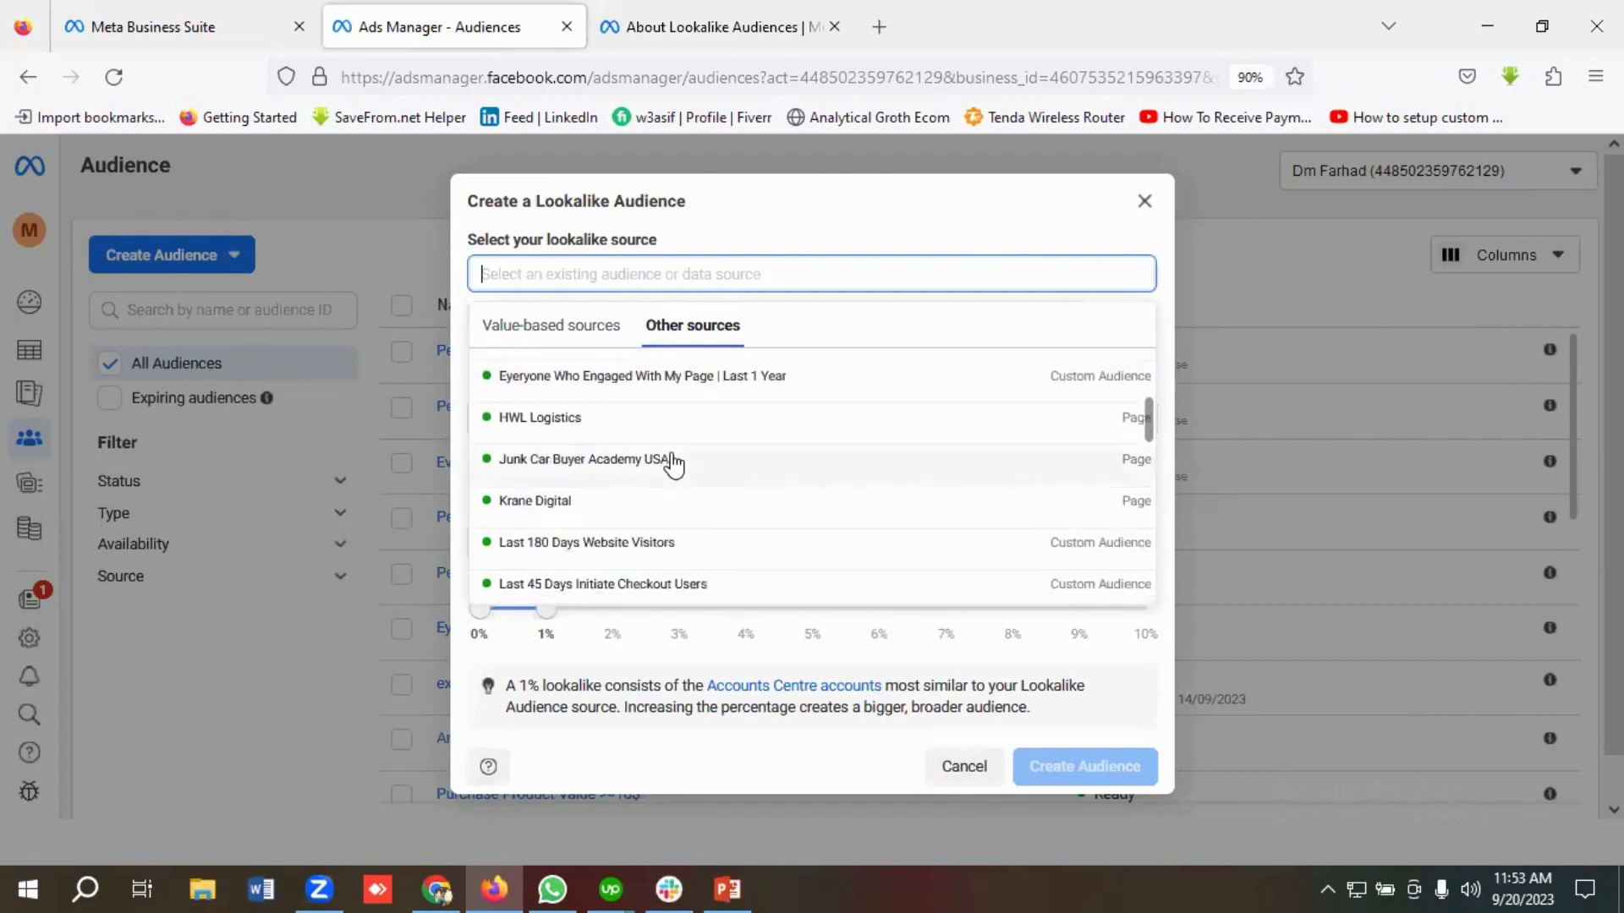
pyautogui.scroll(-4, 672, 462)
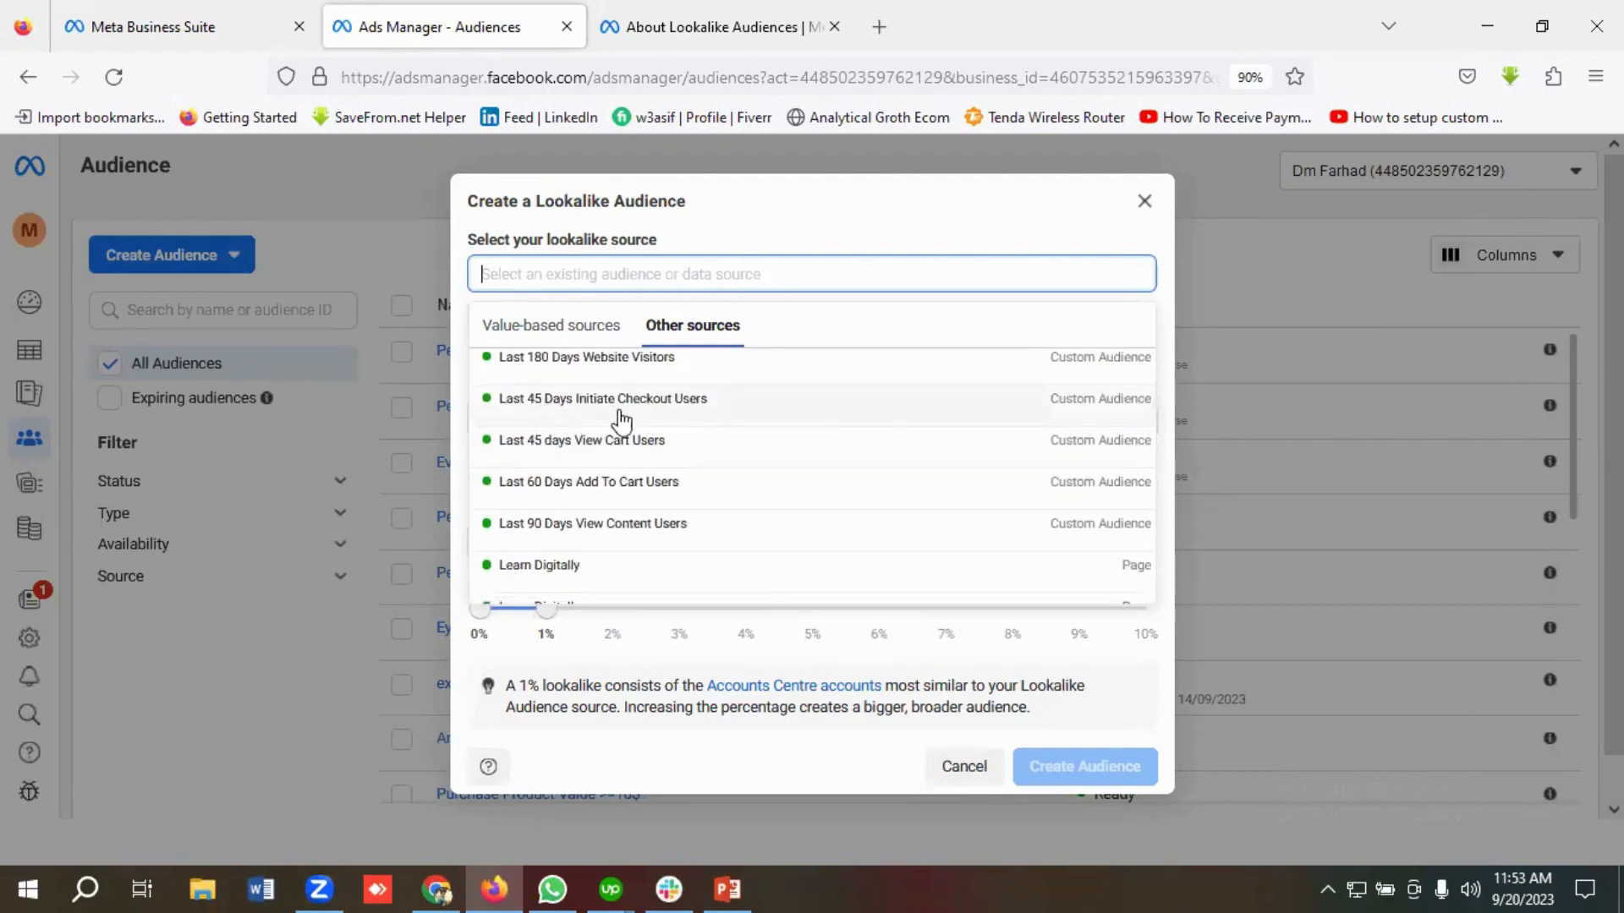
pyautogui.click(647, 401)
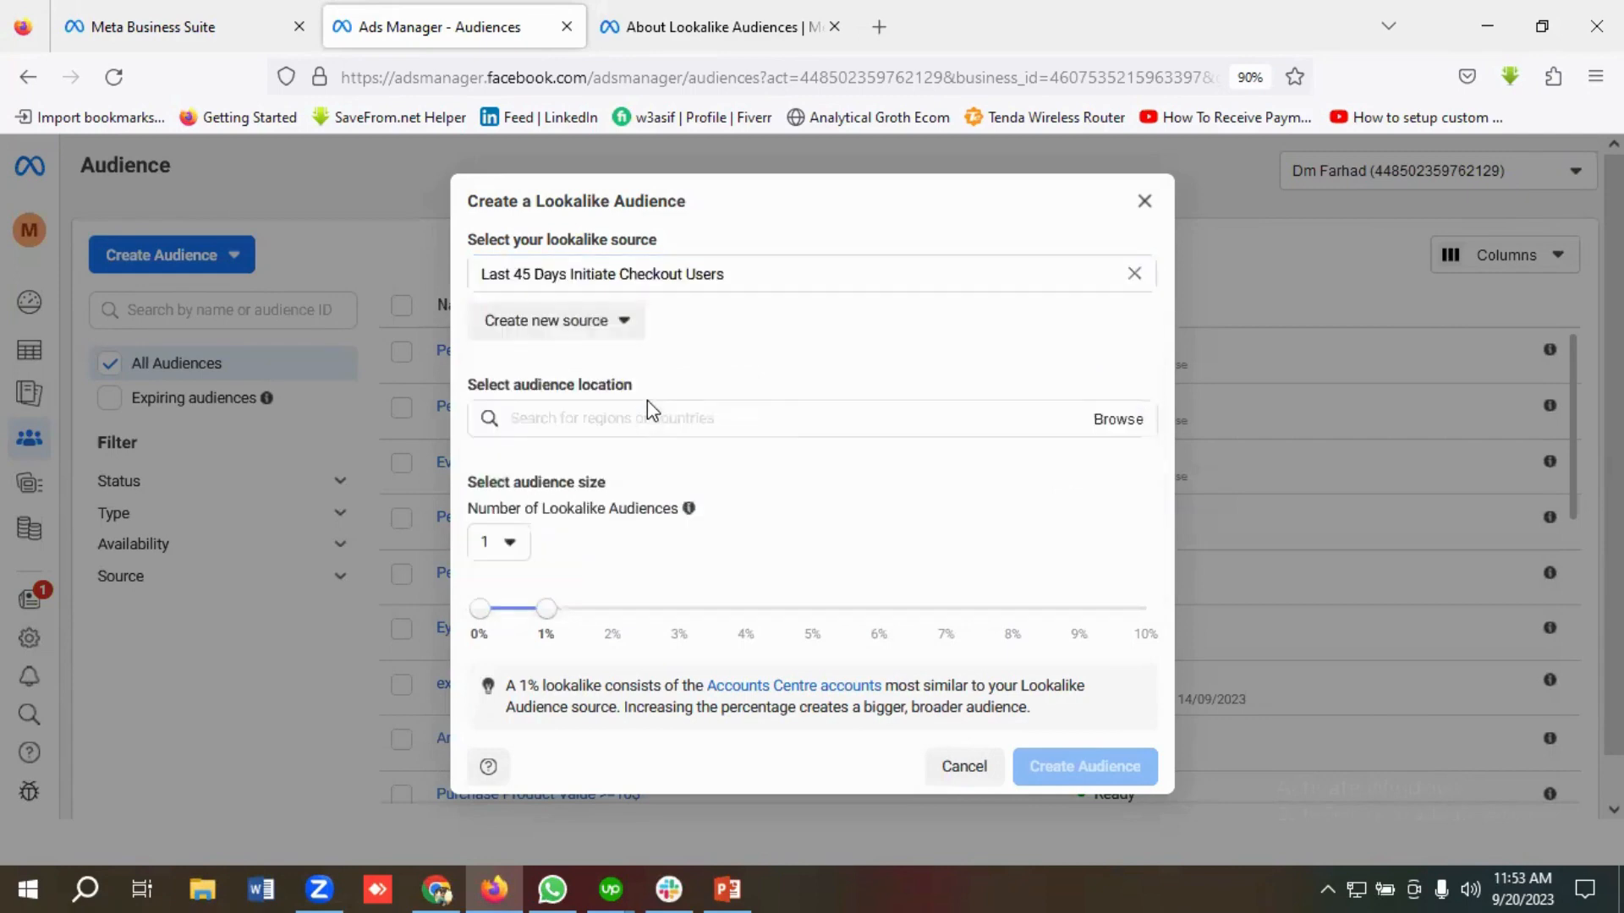
# Set the lookalike audience location to Bangladesh
pyautogui.click(578, 417)
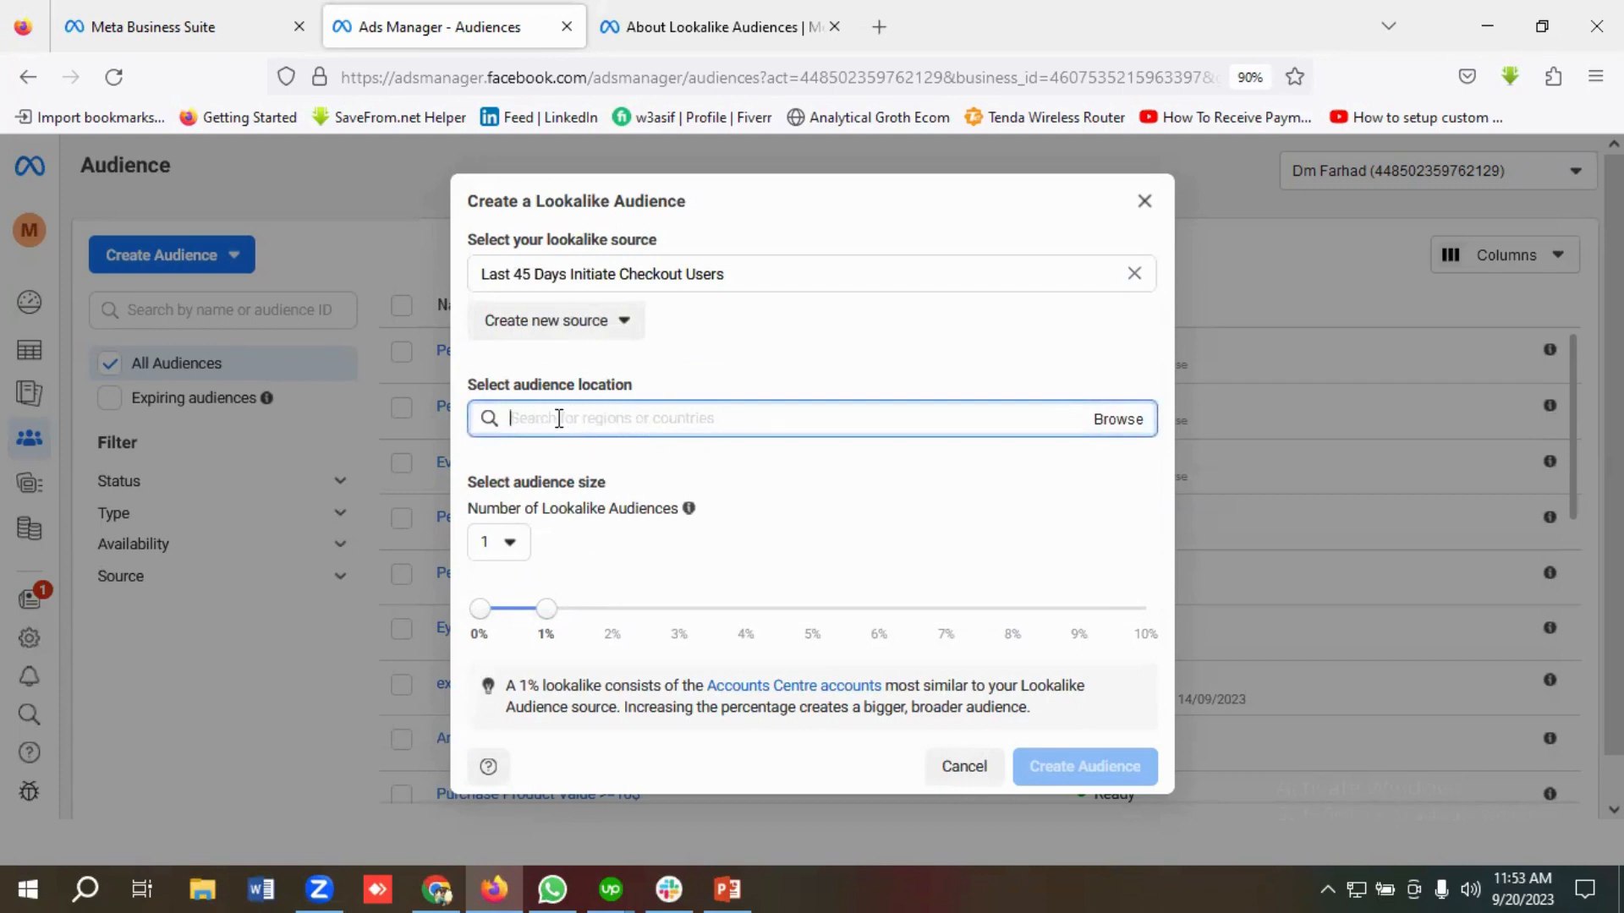
pyautogui.write('Ban')
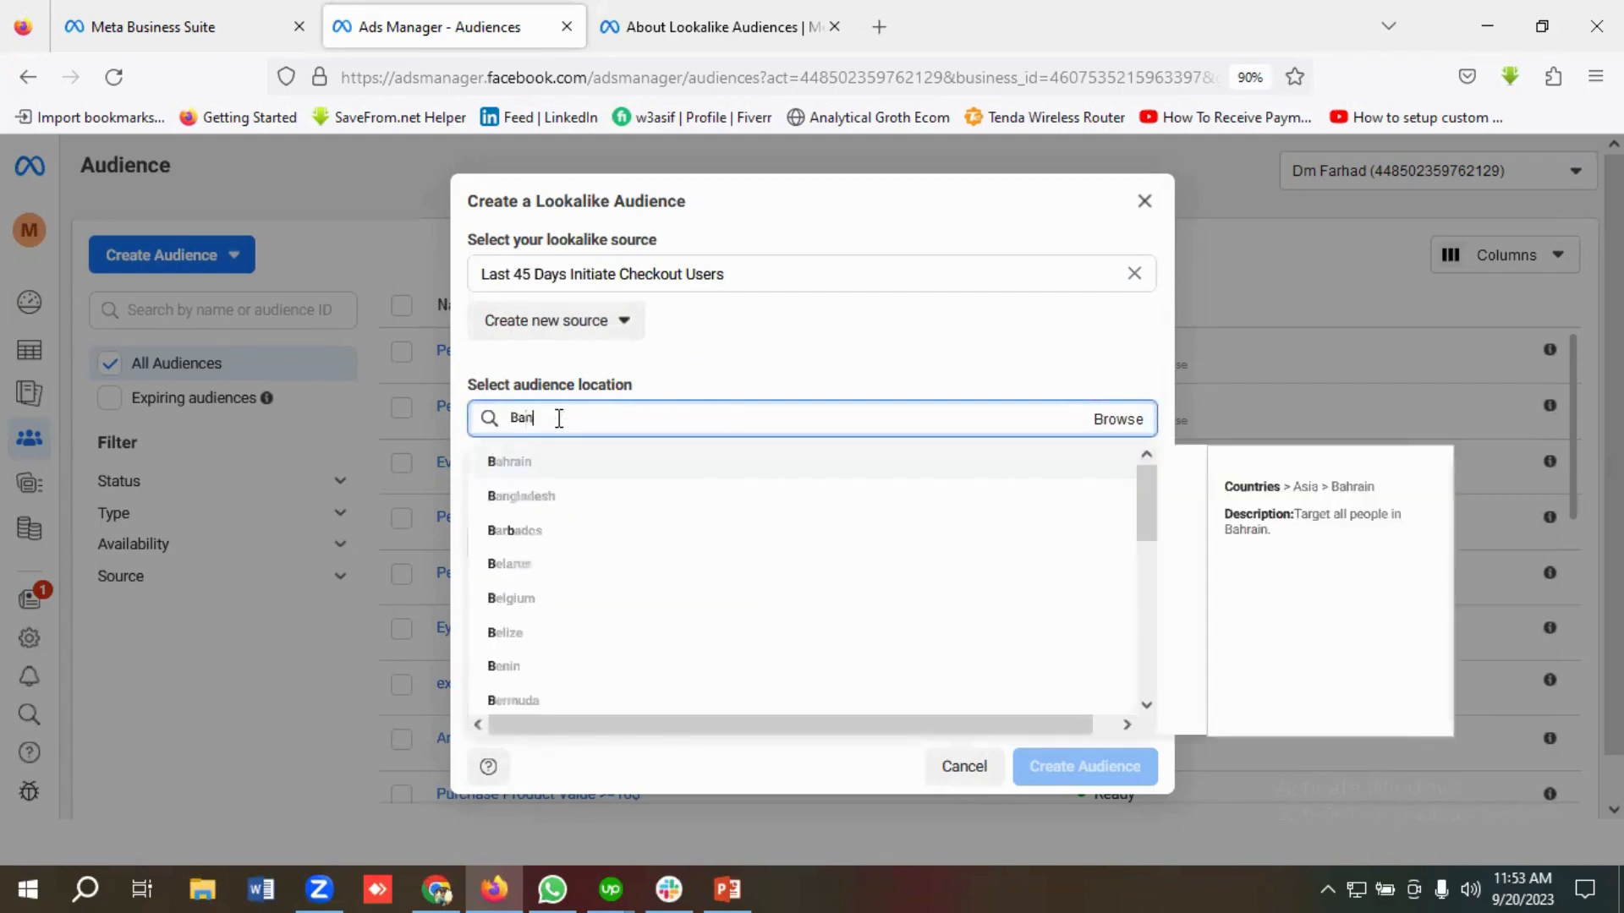
pyautogui.write('g')
pyautogui.click(541, 462)
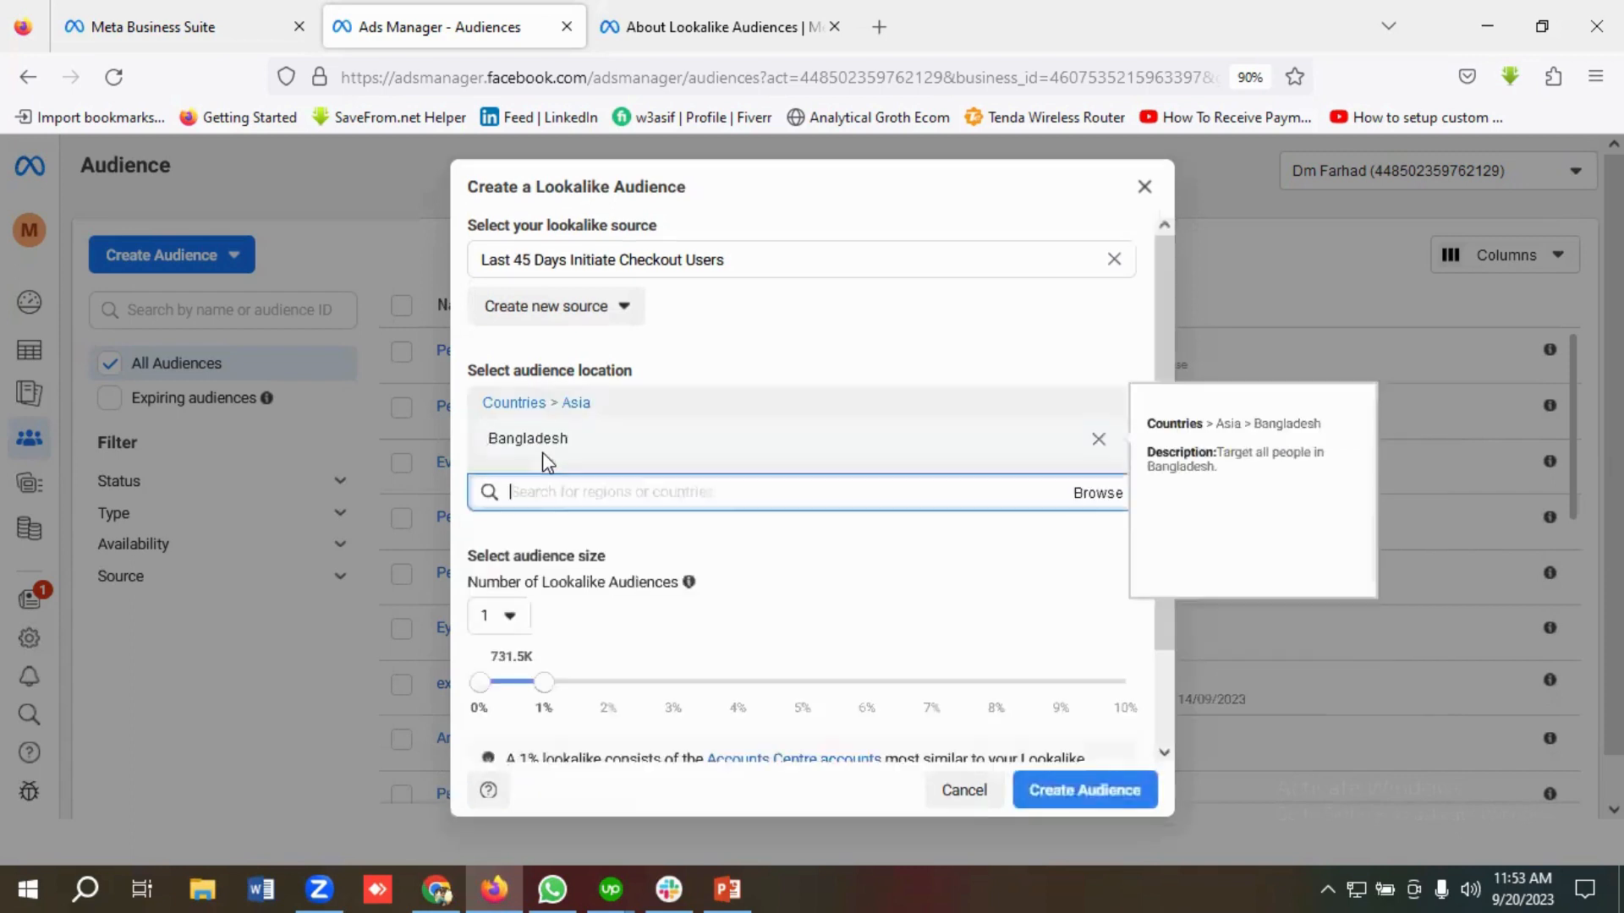
pyautogui.click(457, 473)
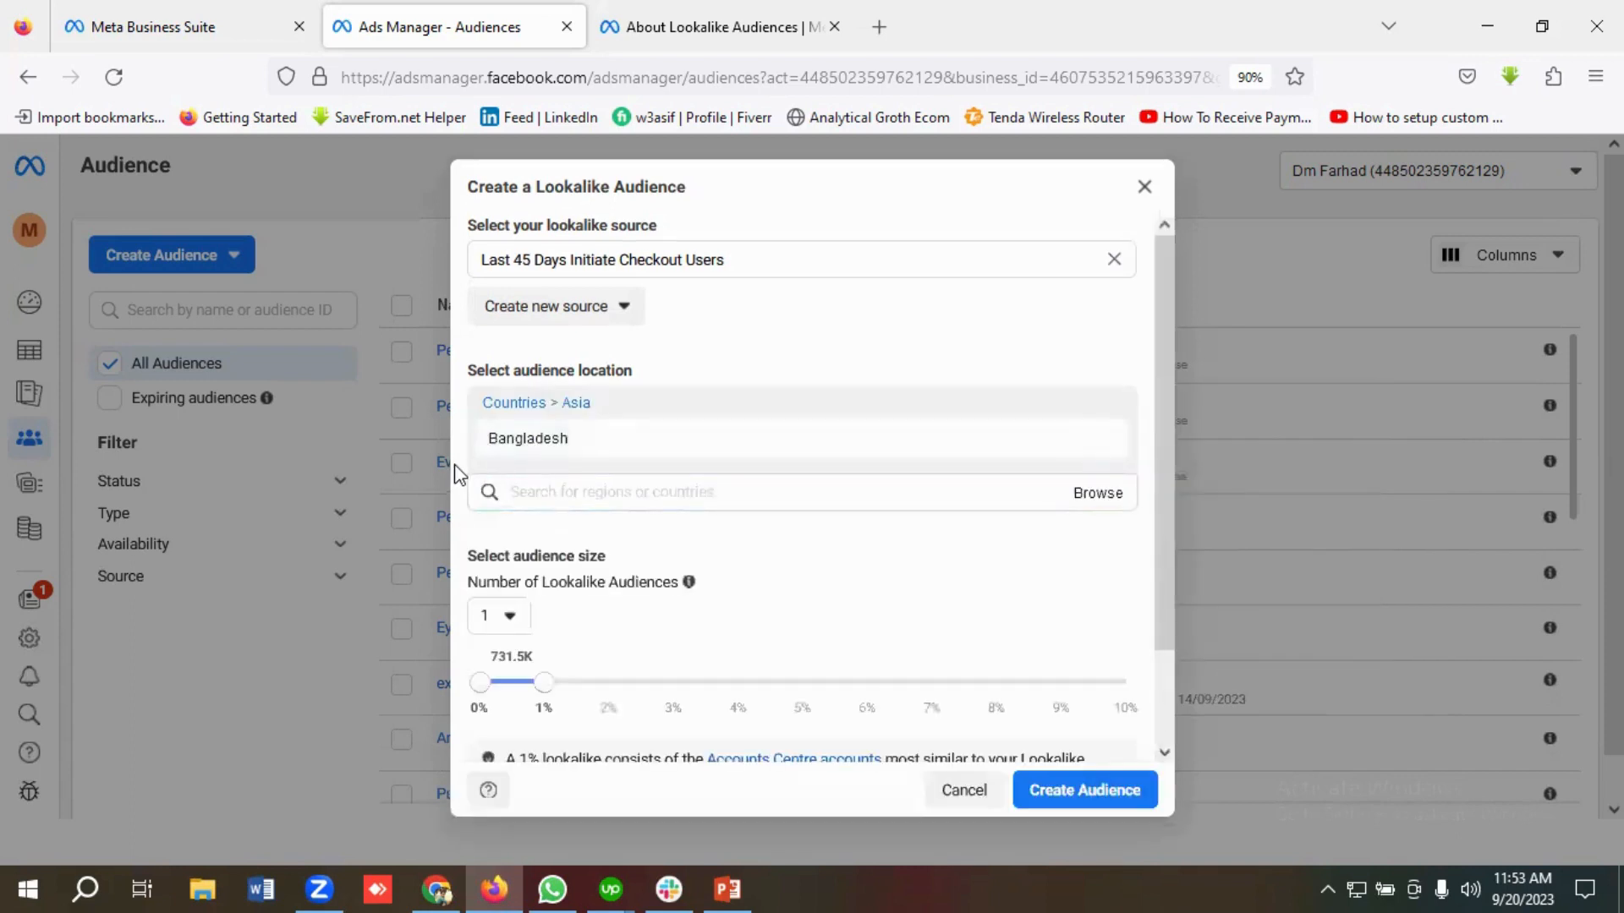
# Review the options for the number of lookalike audiences, keep one at 1% size, and create the audience
pyautogui.scroll(-2, 615, 474)
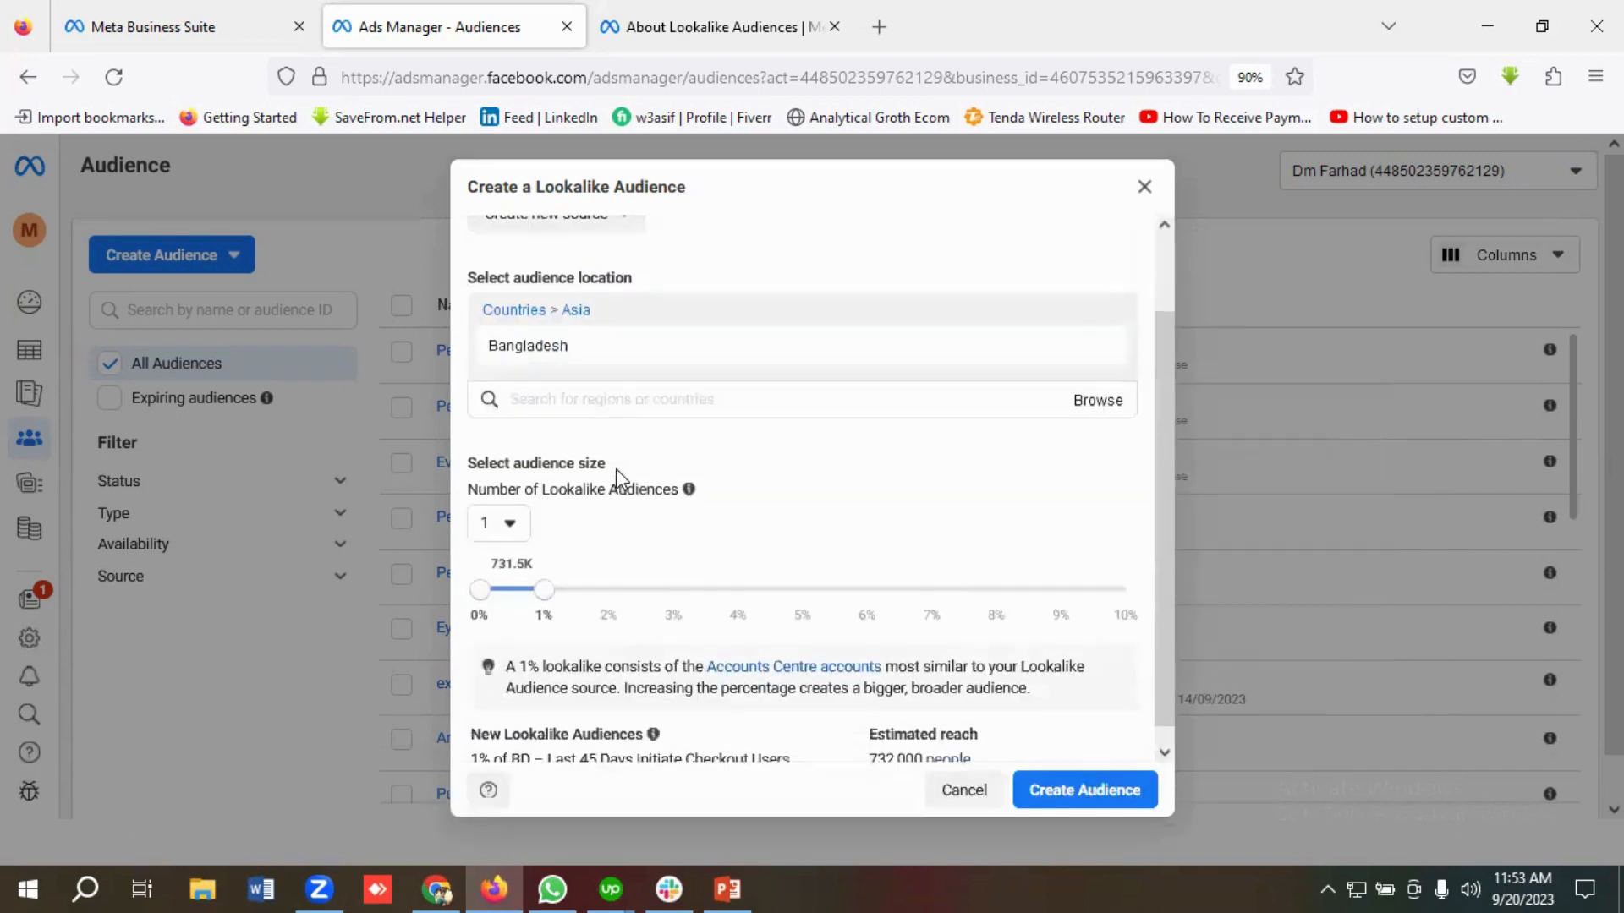
pyautogui.click(517, 513)
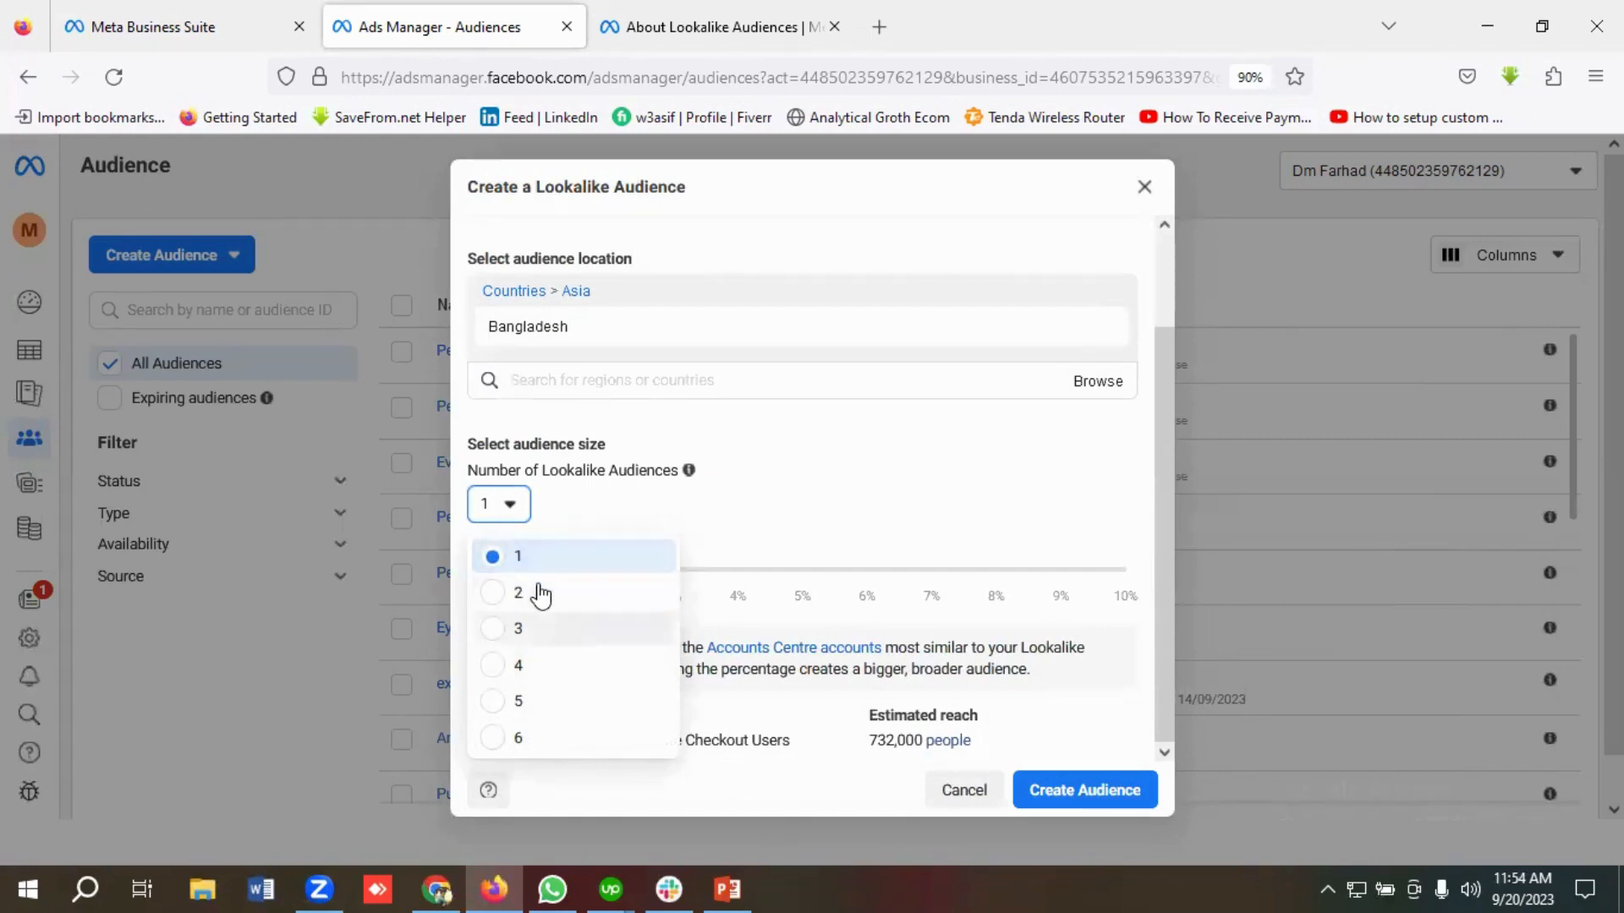
pyautogui.click(741, 513)
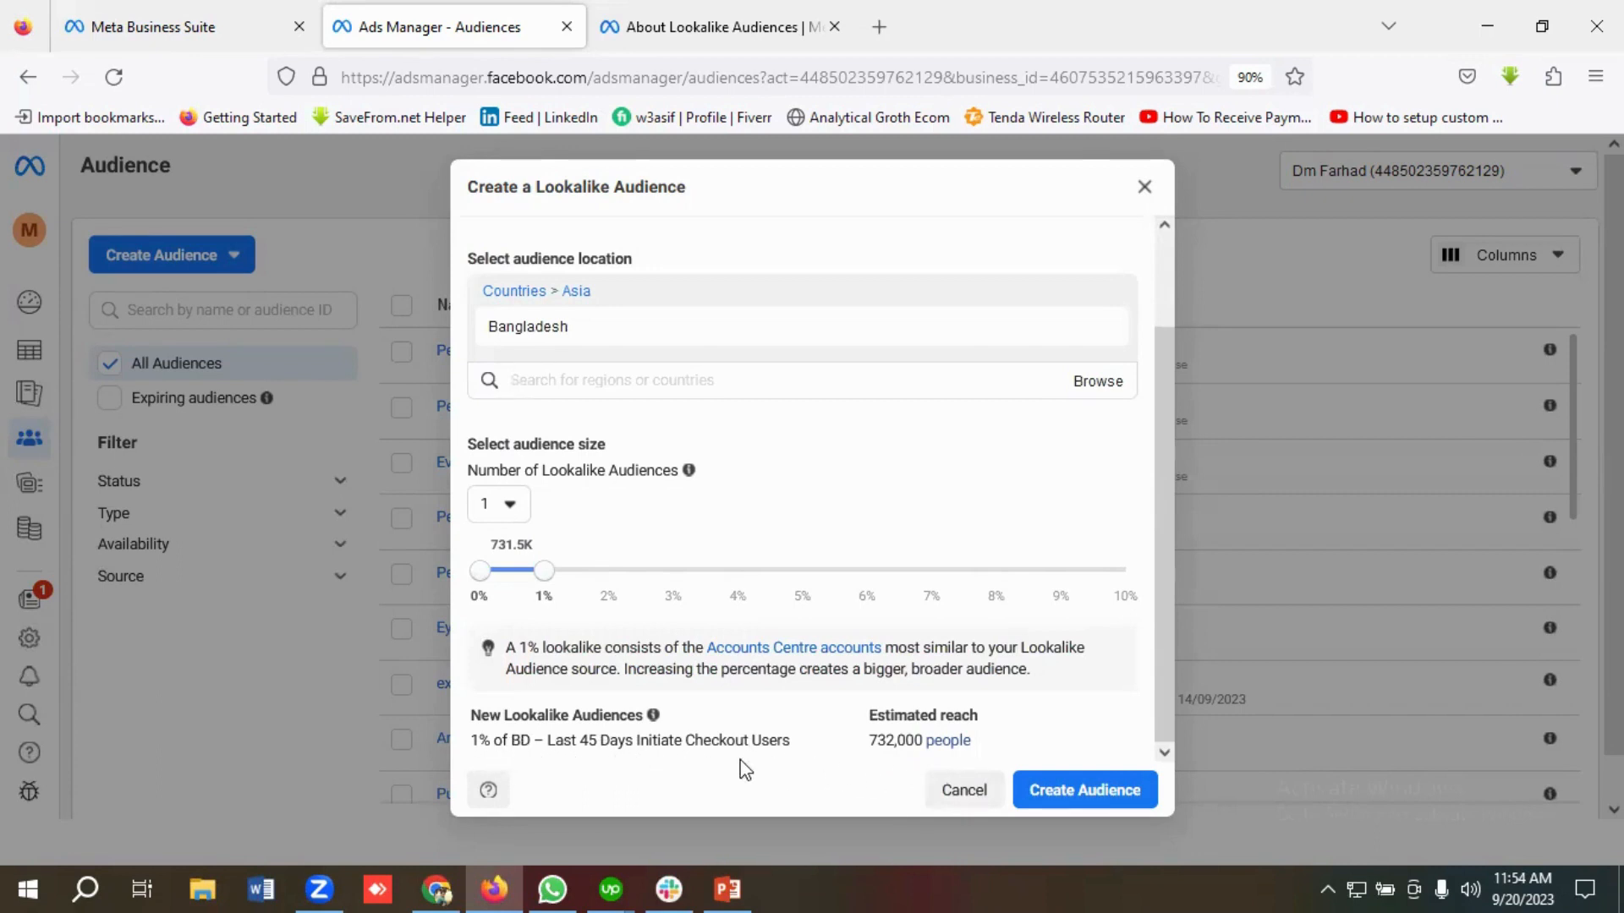
pyautogui.click(1071, 795)
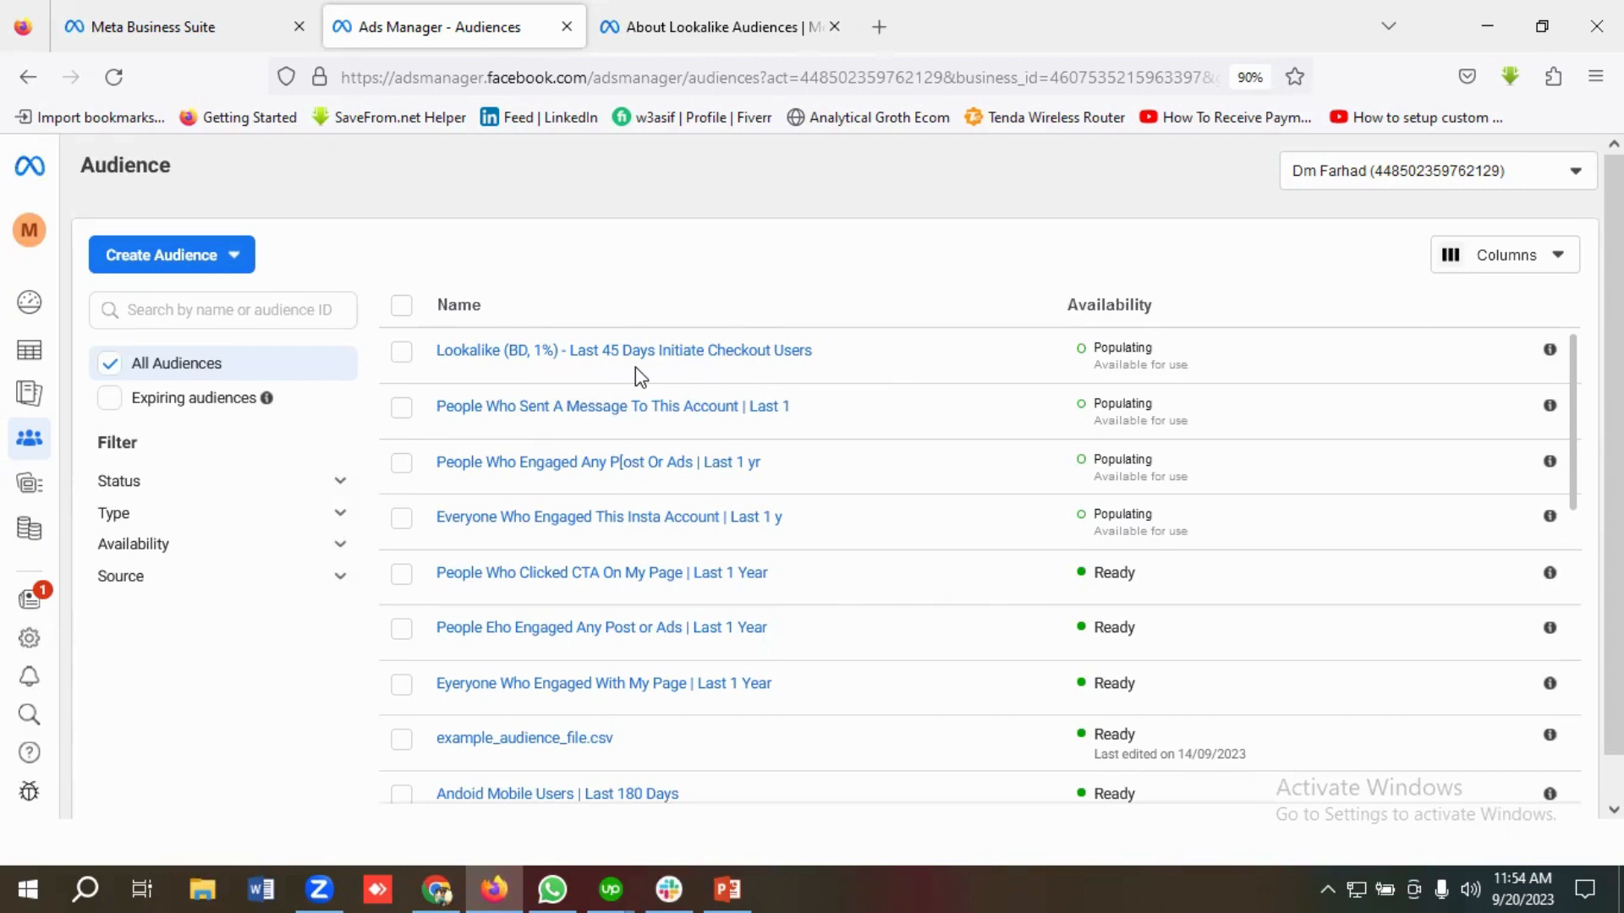
# Start another Lookalike Audience and choose Last 60 Days Add To Cart Users from the other sources as its source
pyautogui.moveTo(453, 372)
pyautogui.click(163, 259)
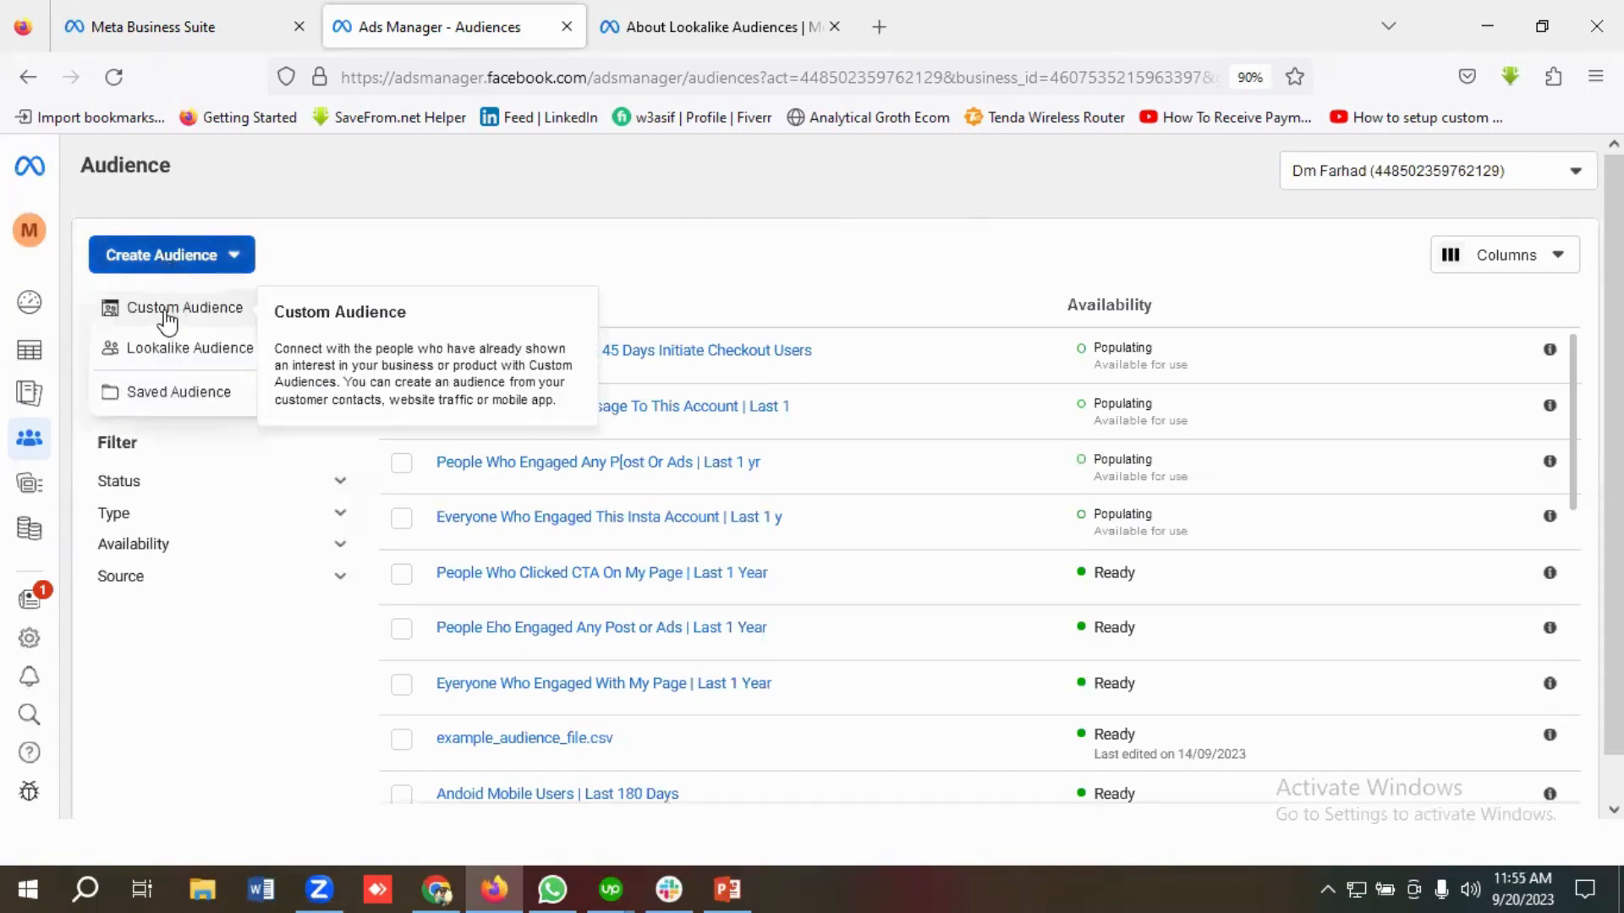
pyautogui.click(165, 350)
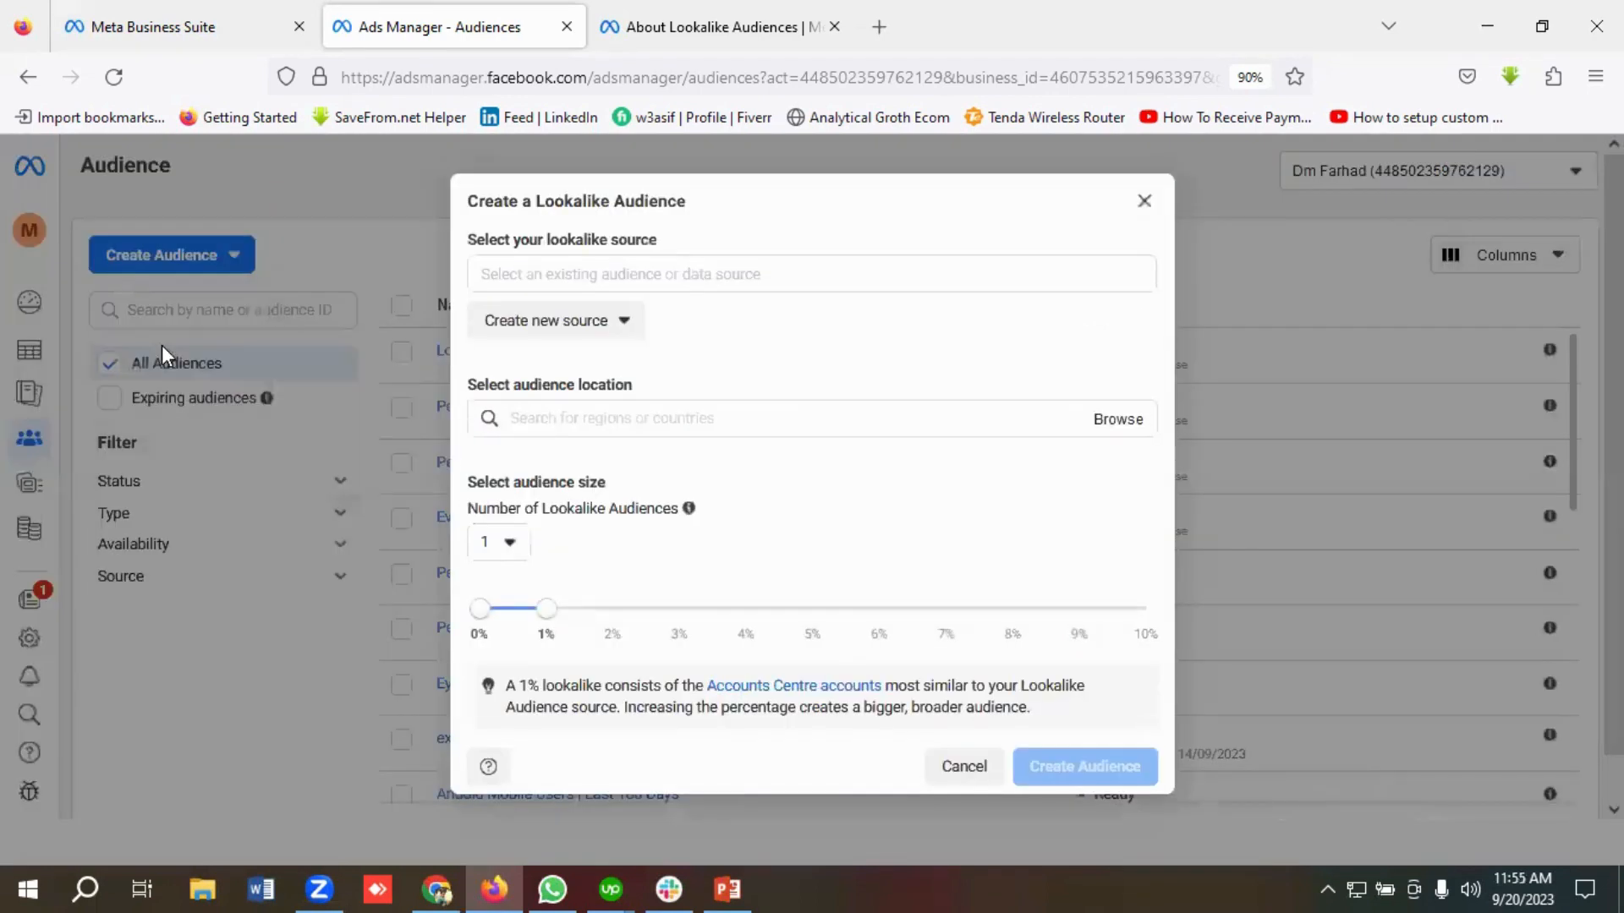
pyautogui.click(584, 273)
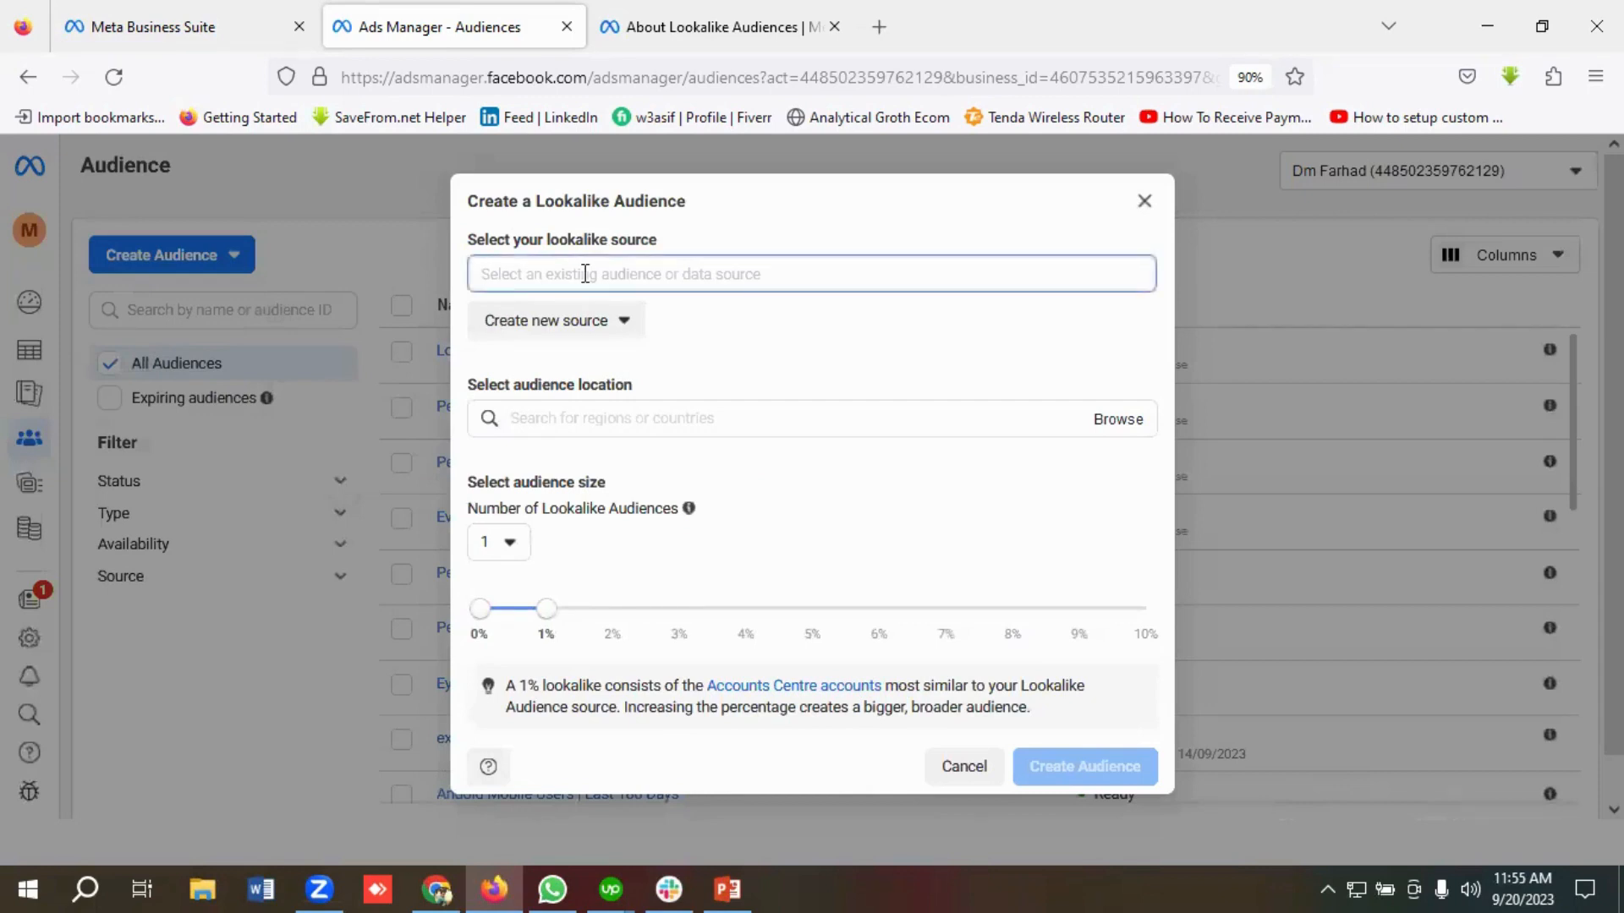
pyautogui.click(710, 332)
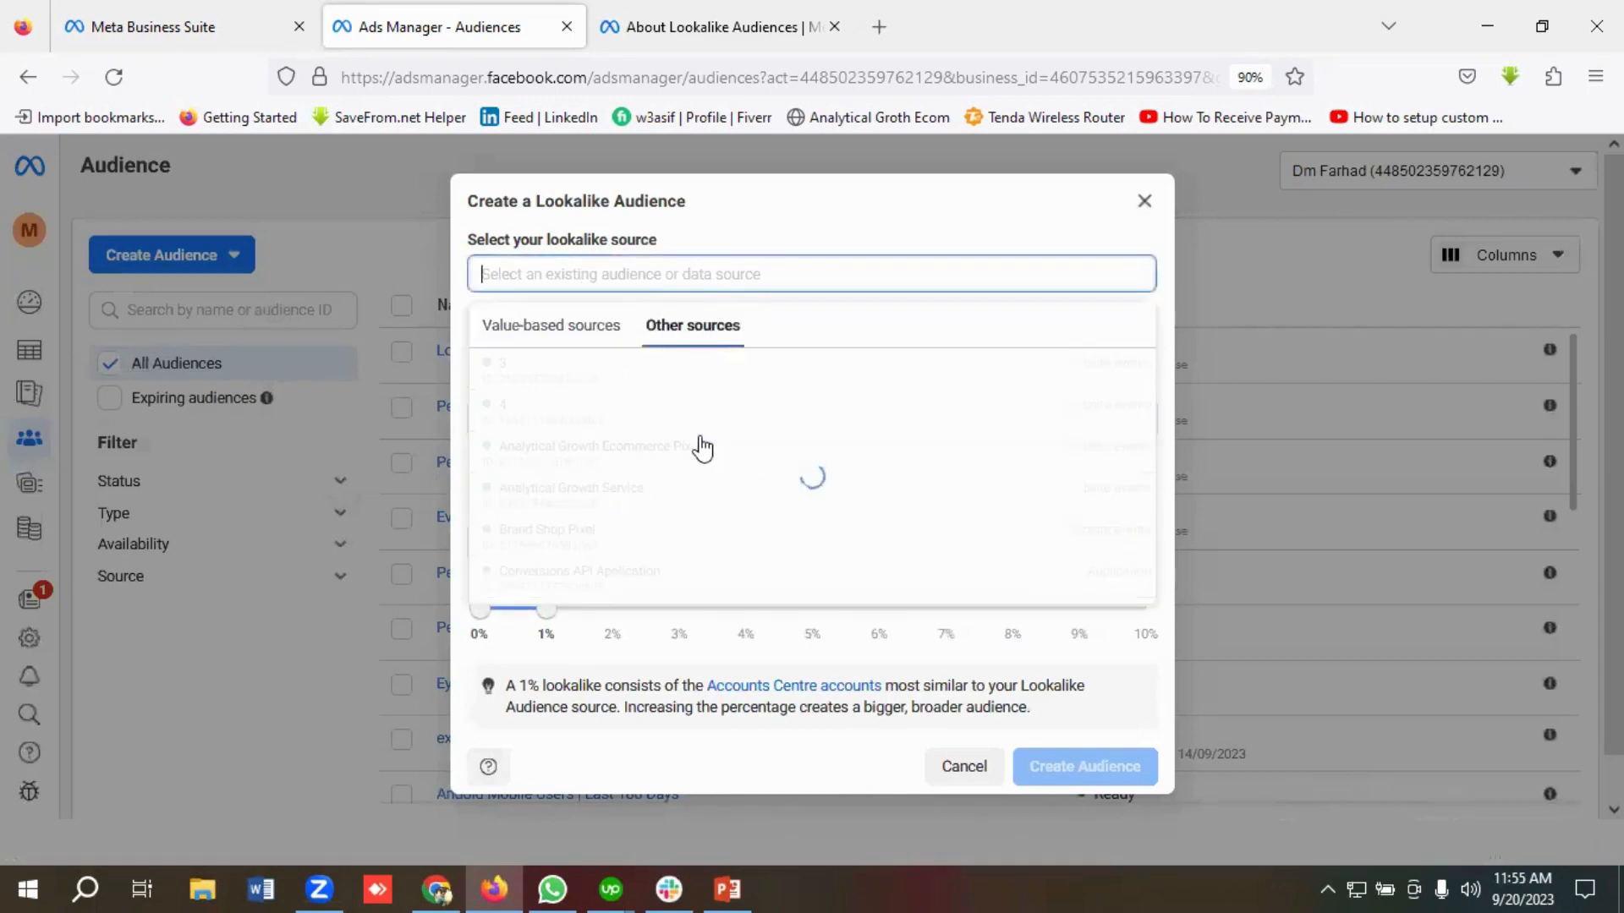
pyautogui.scroll(-2, 656, 478)
pyautogui.scroll(-3, 662, 489)
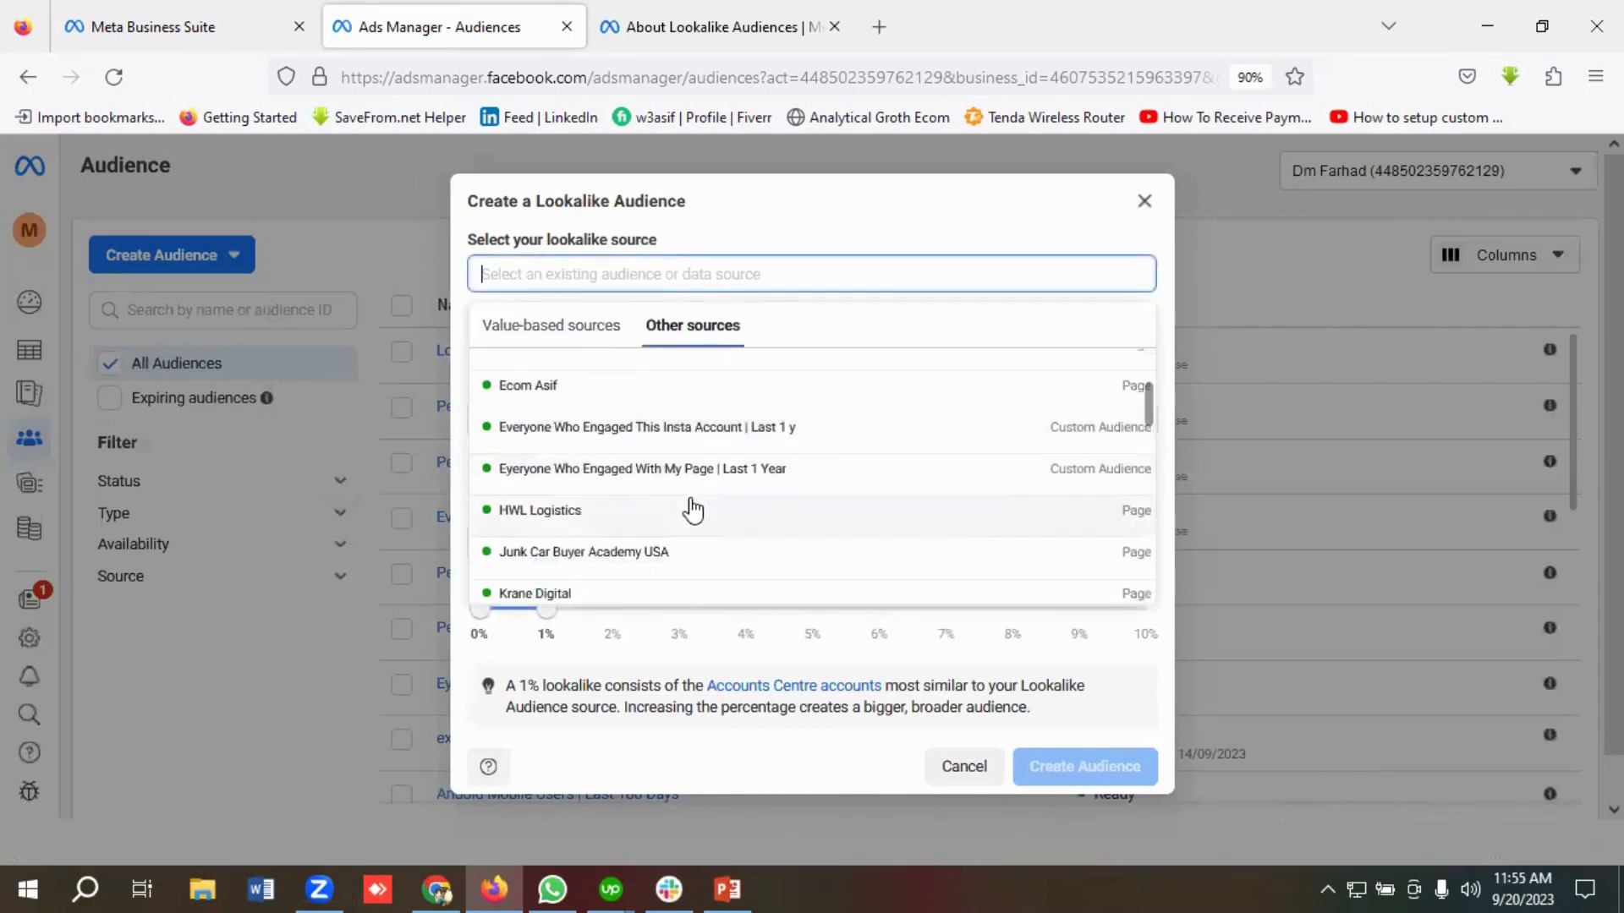
pyautogui.scroll(-3, 689, 507)
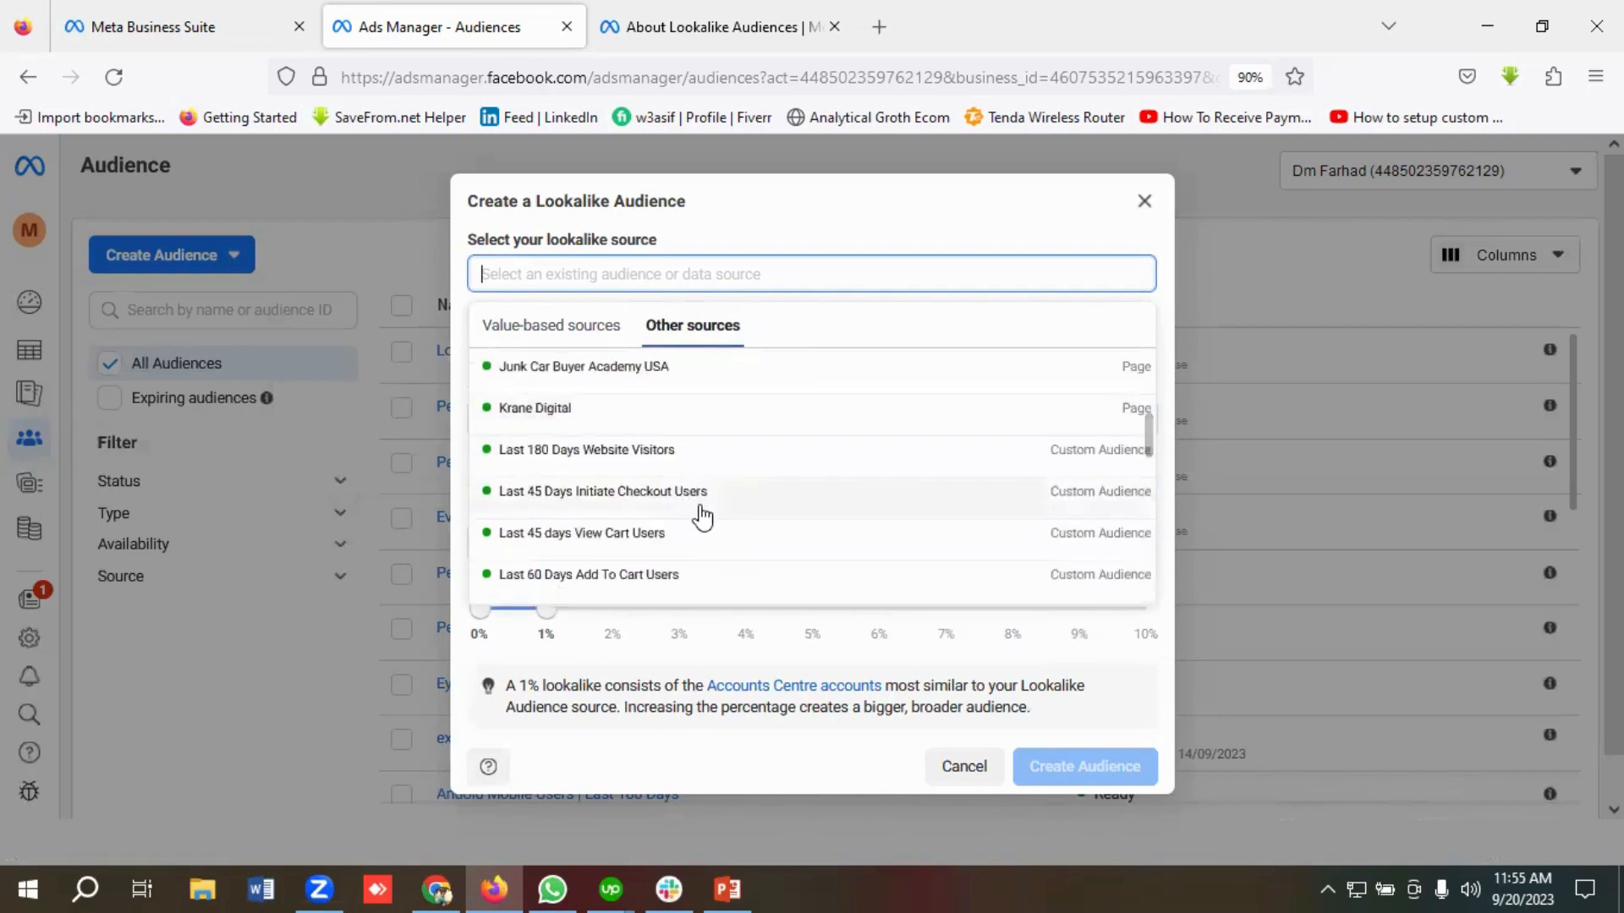
pyautogui.scroll(-2, 698, 512)
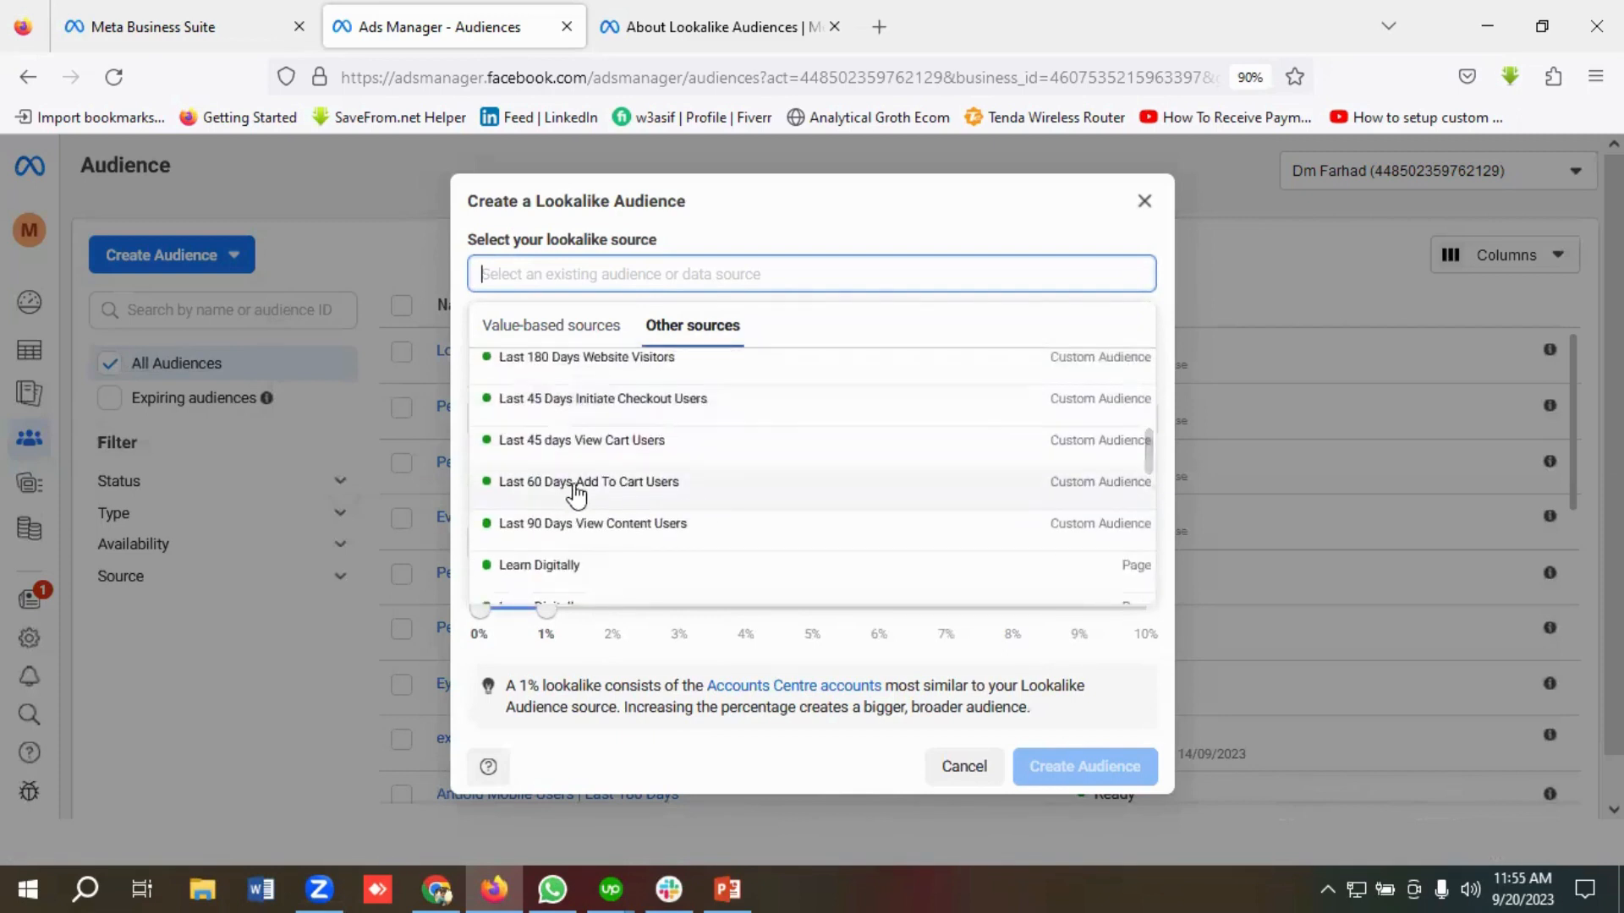
pyautogui.click(652, 499)
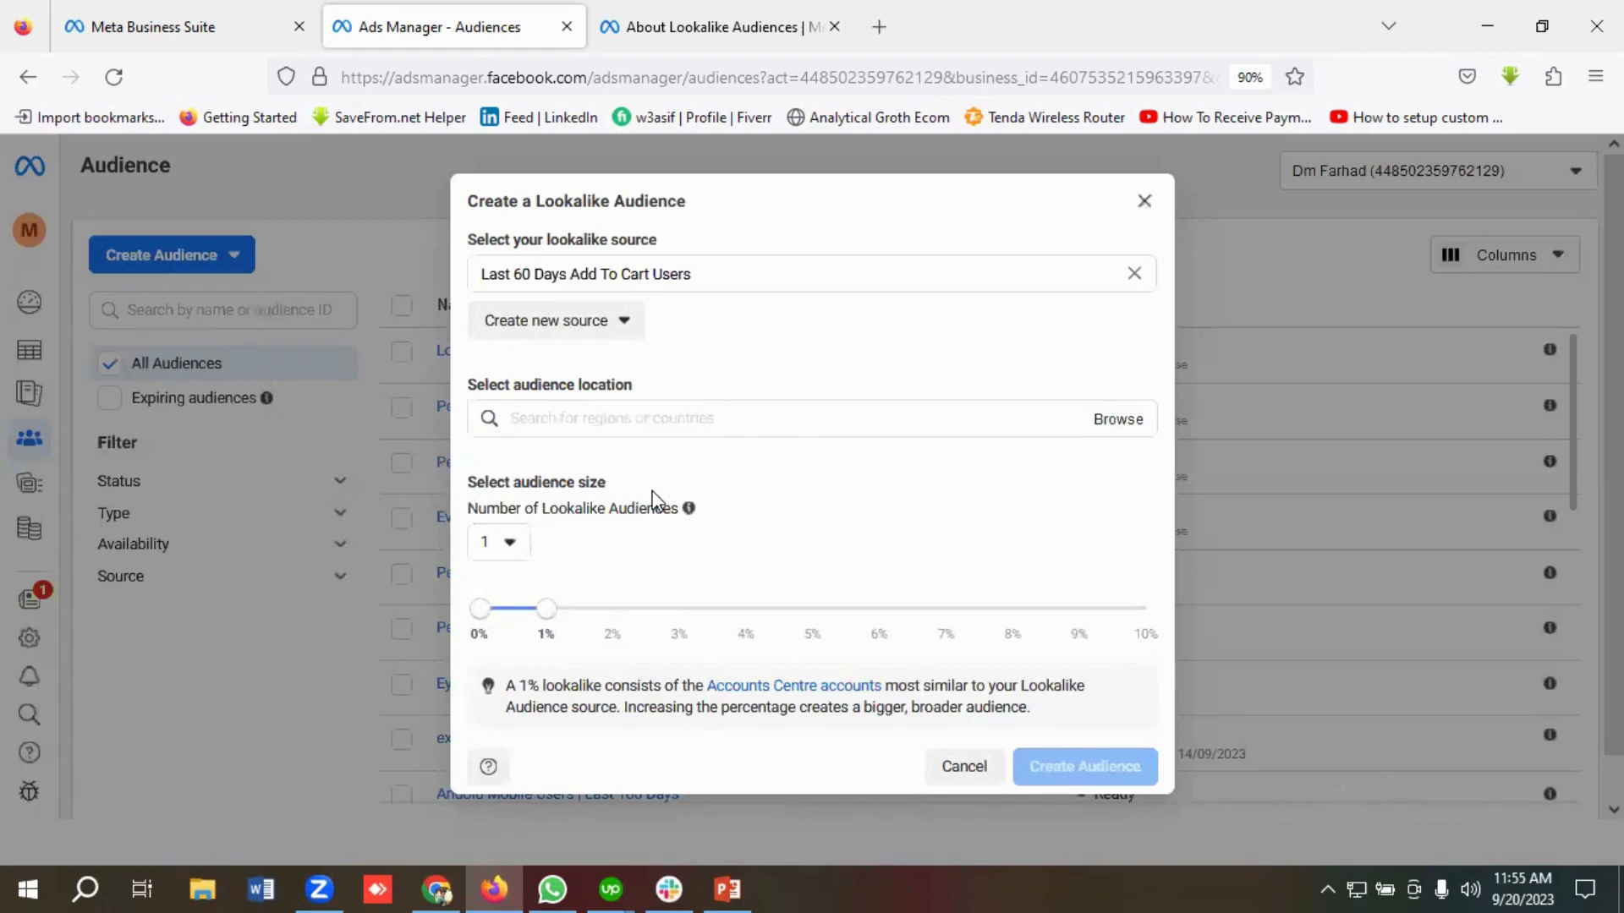
# Set the location of the add-to-cart lookalike audience to Bangladesh
pyautogui.click(574, 425)
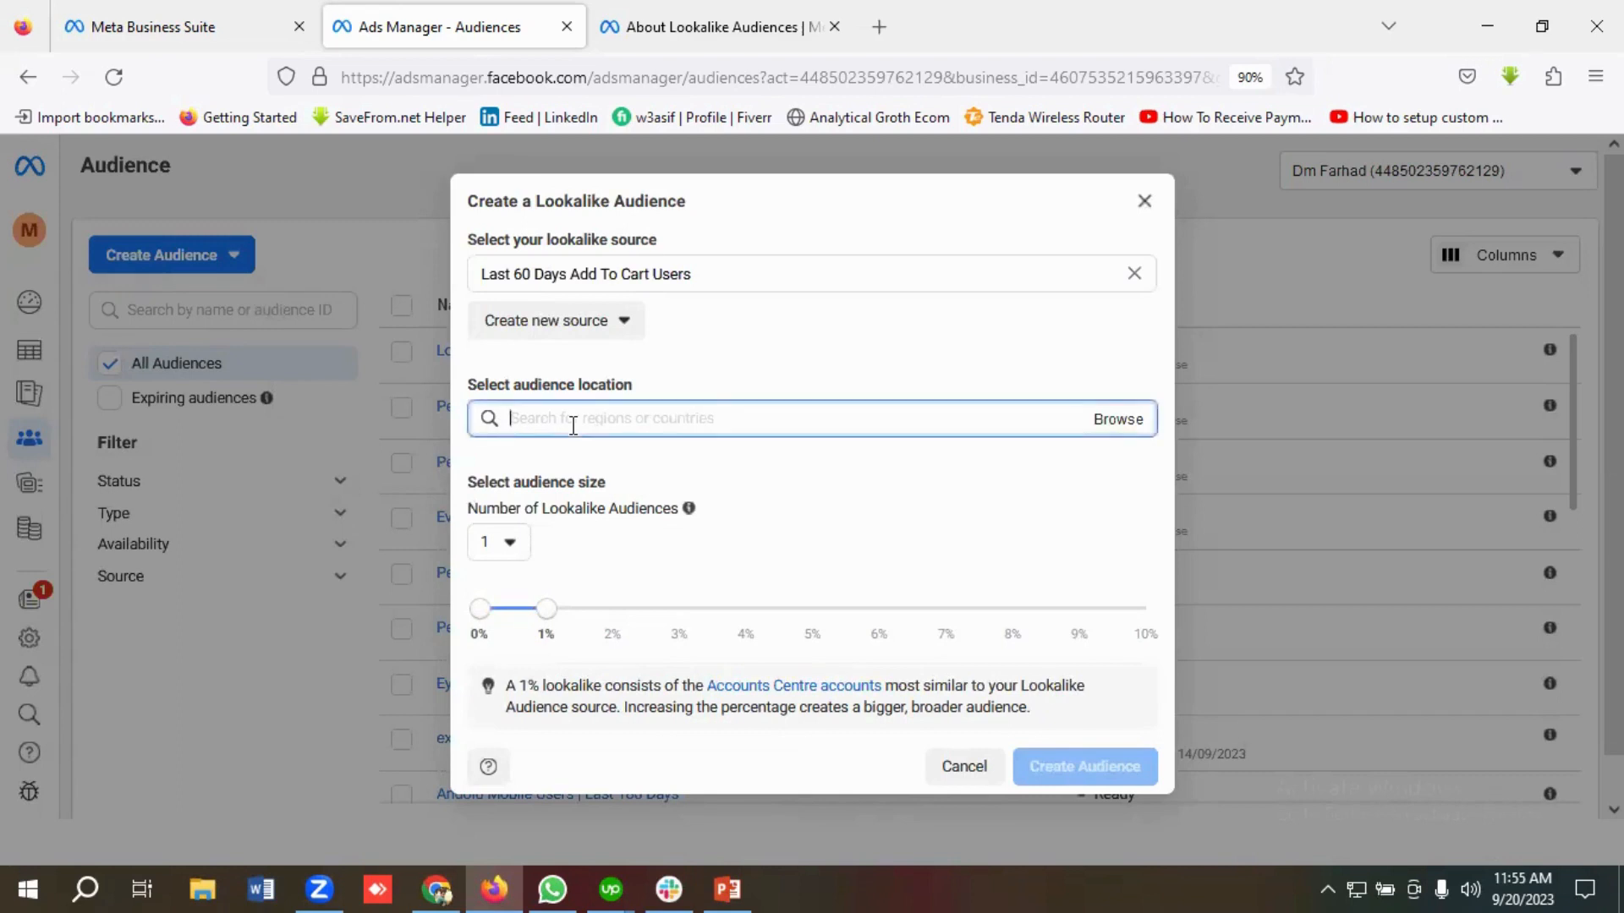
pyautogui.write('Bang')
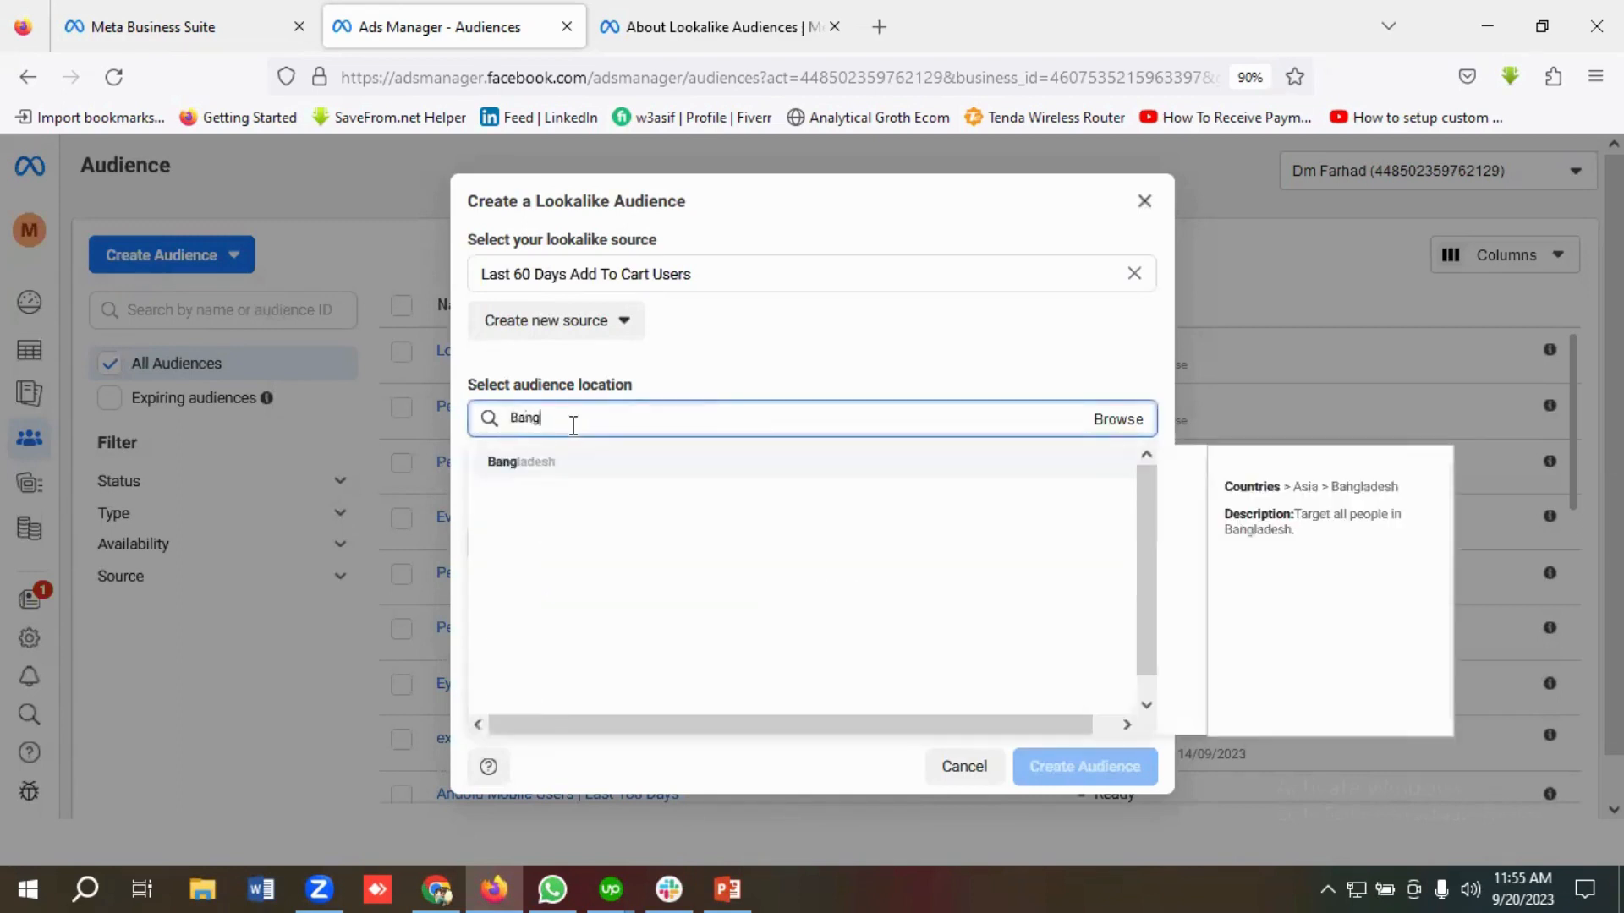
pyautogui.click(551, 466)
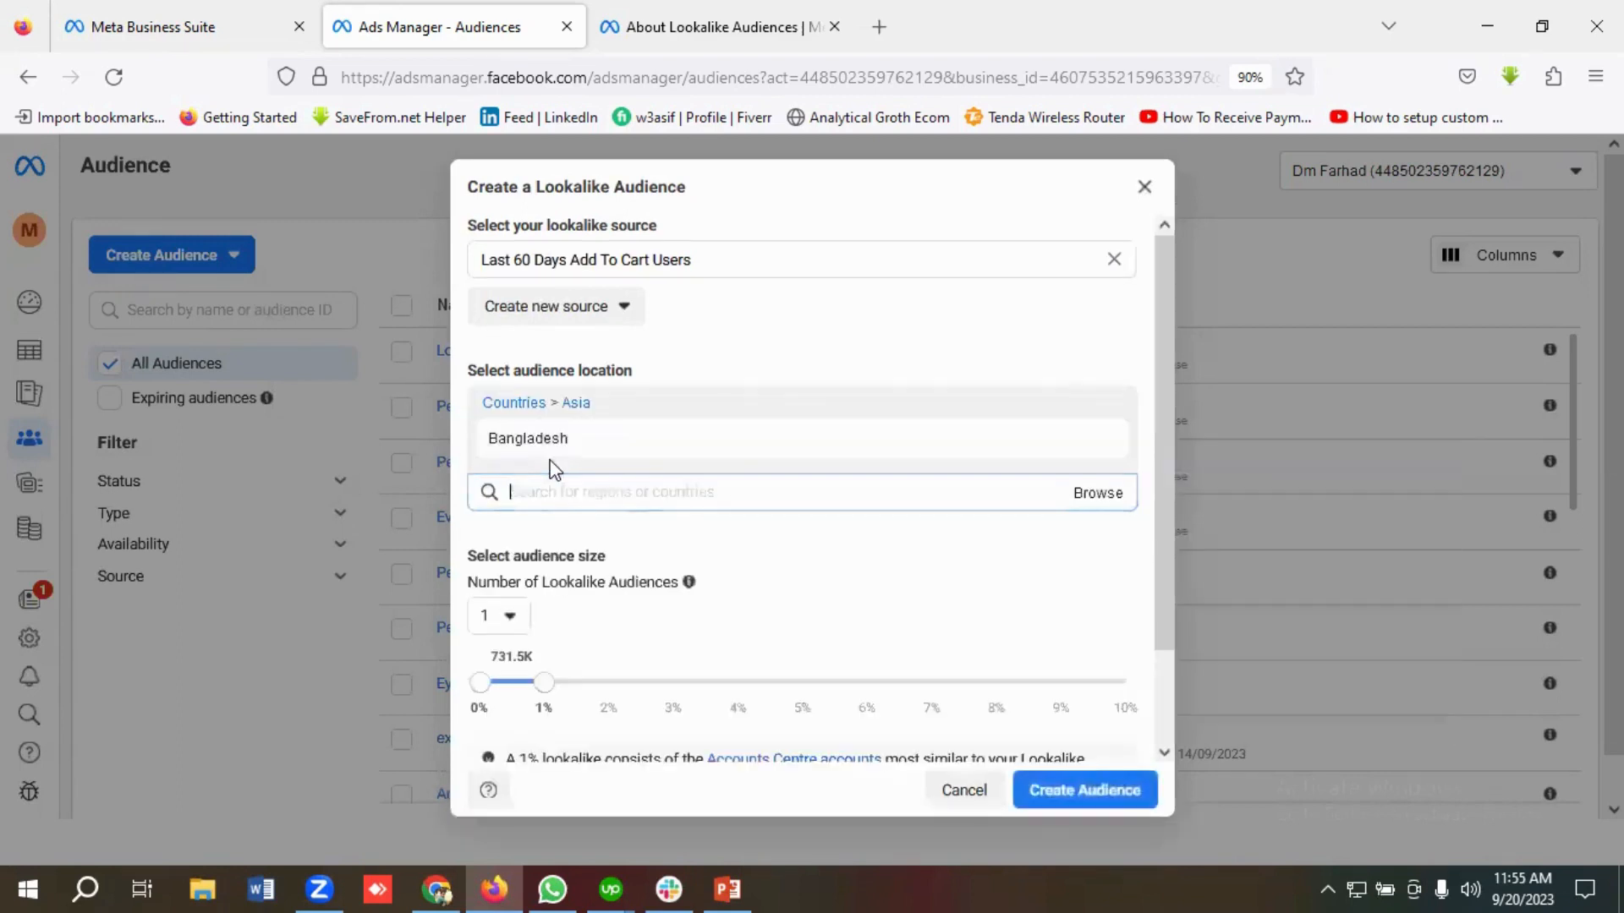
pyautogui.click(712, 467)
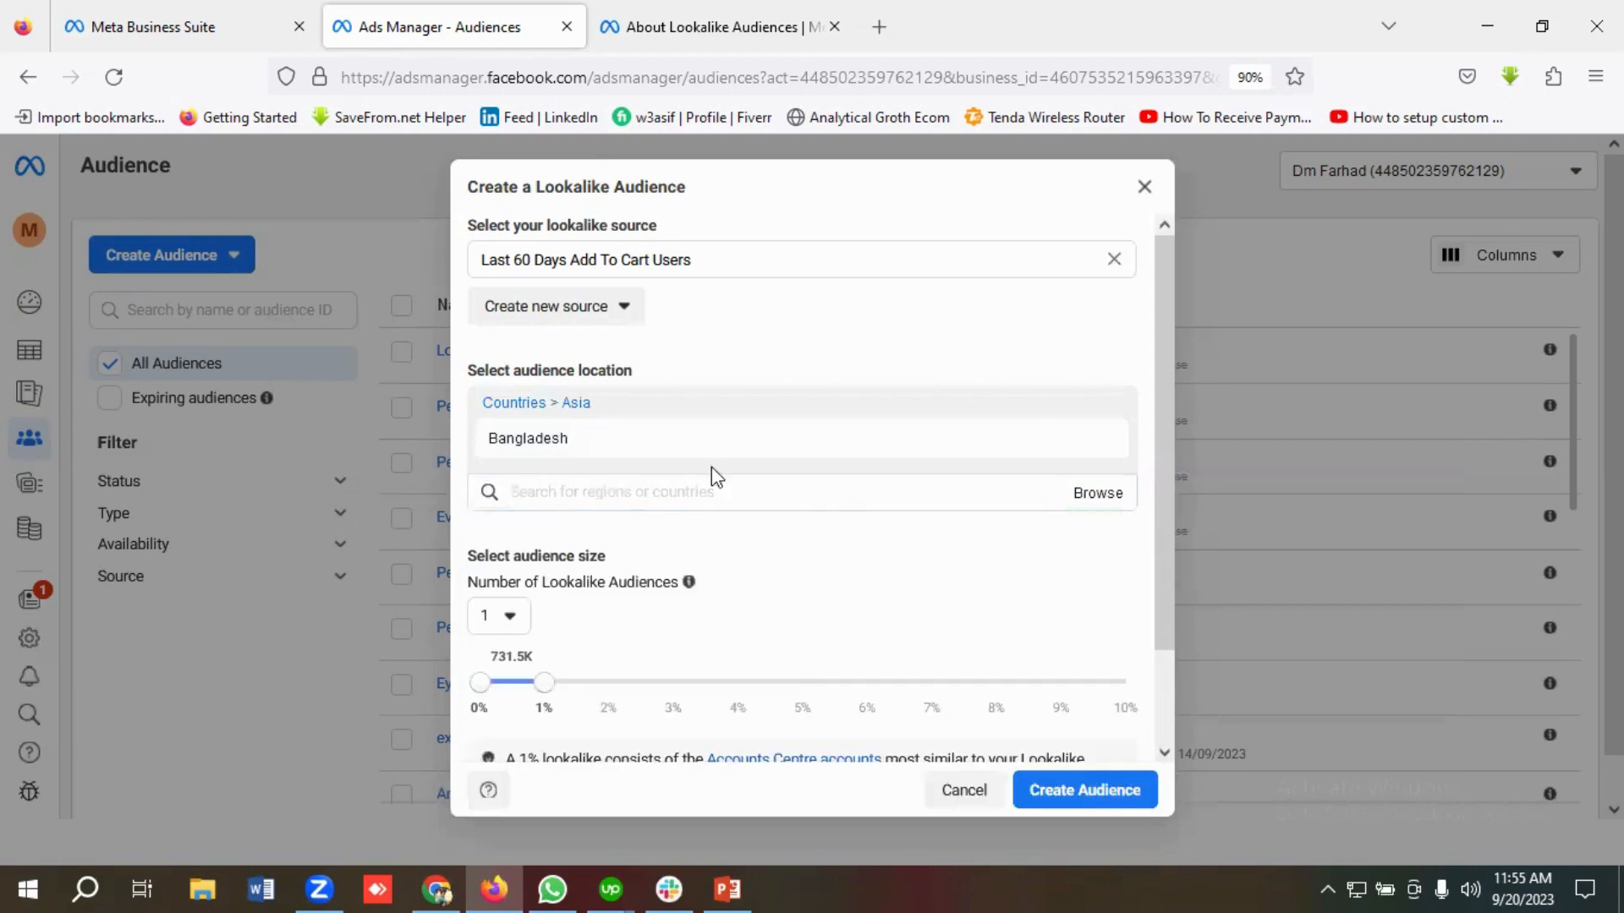
# Review the number of lookalike audiences, keep one at 1% size, and create the add-to-cart lookalike audience
pyautogui.scroll(-2, 778, 462)
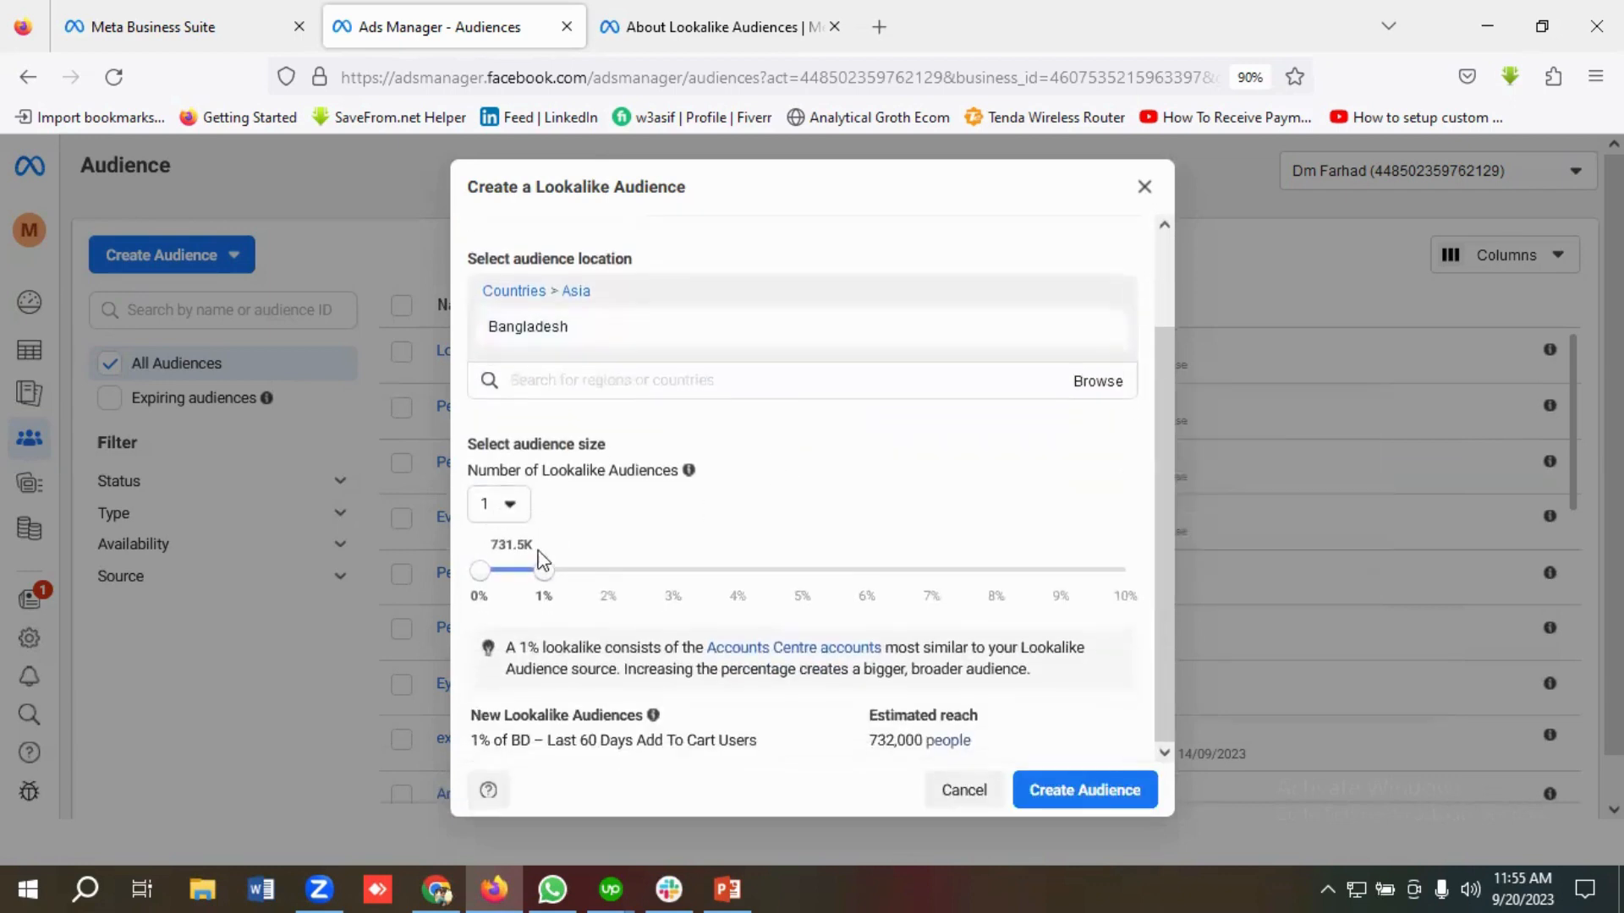
pyautogui.click(512, 506)
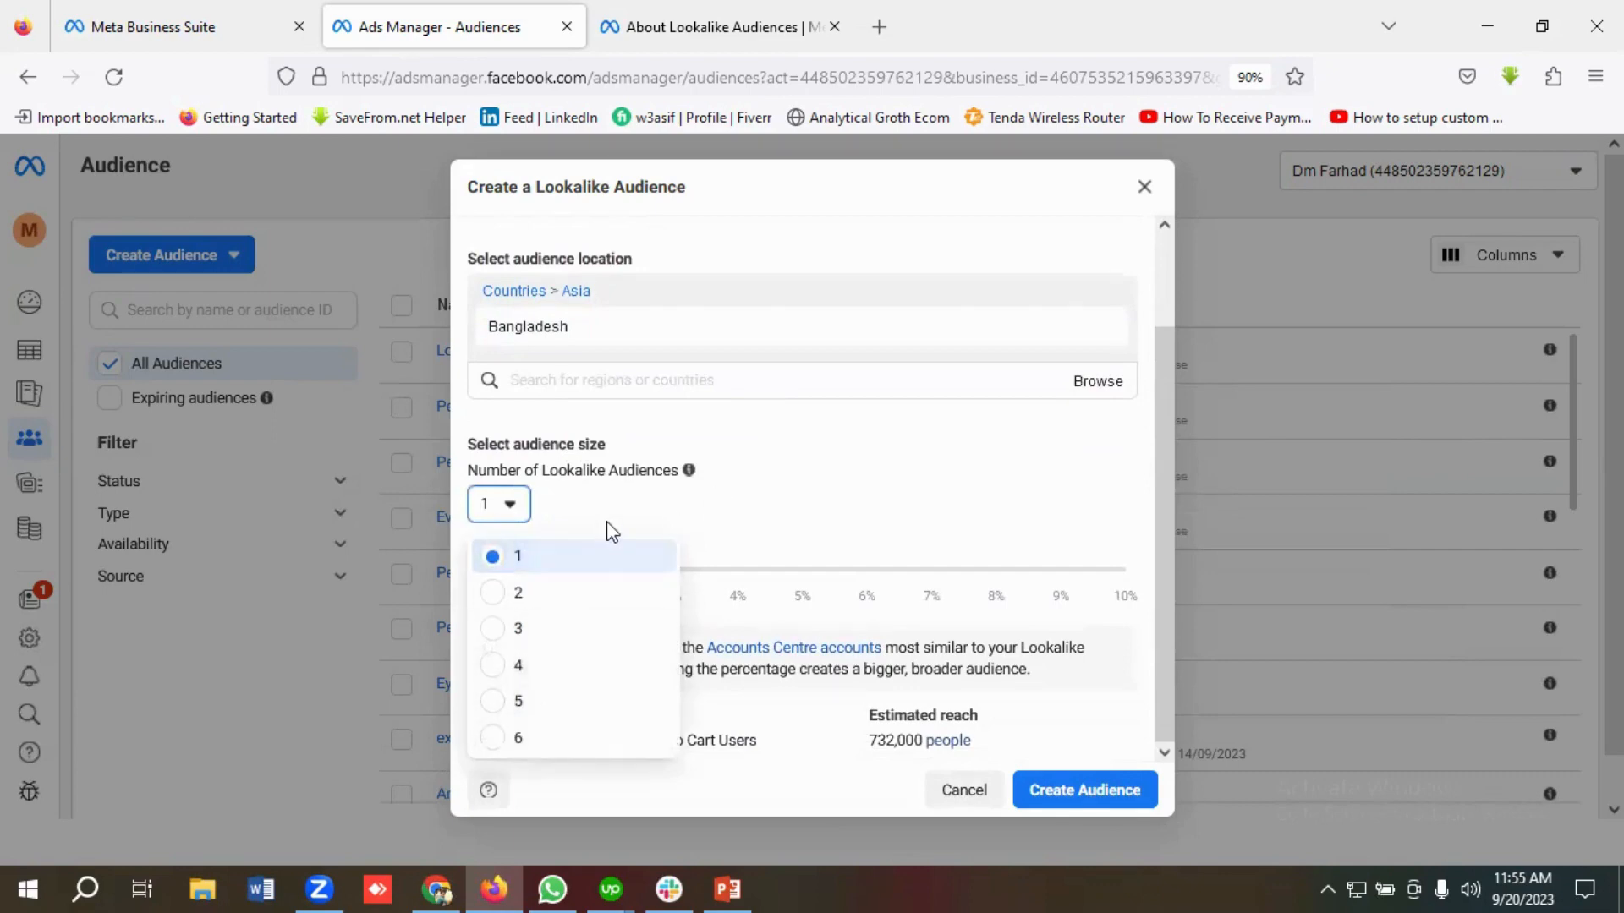
pyautogui.click(723, 504)
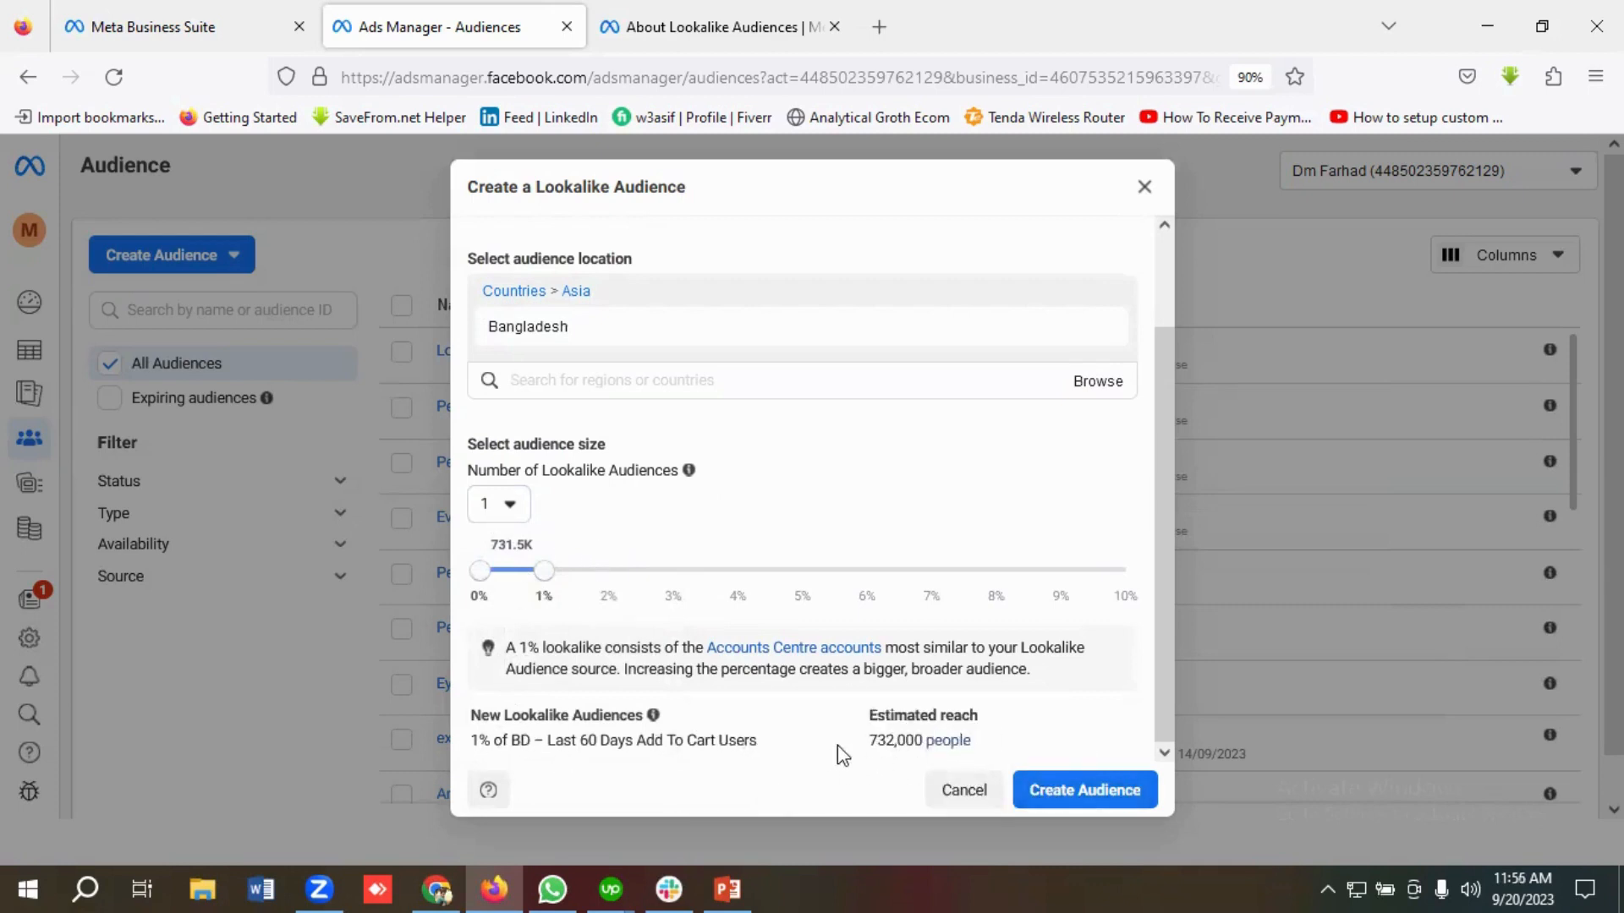
pyautogui.click(1065, 795)
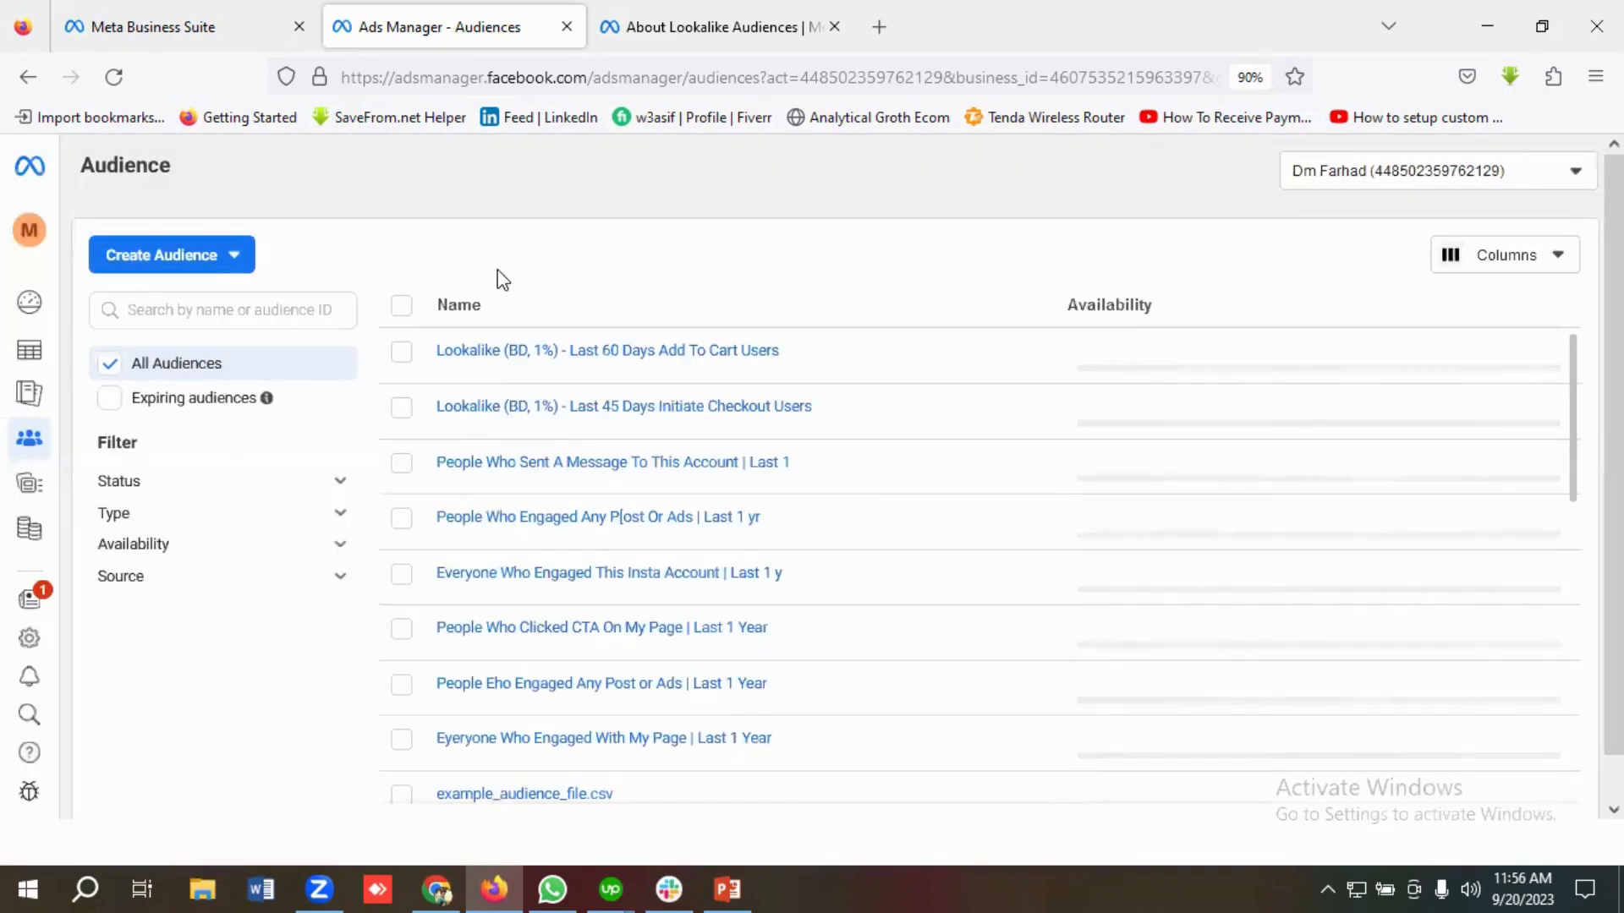
# Start a third Lookalike Audience and choose 2 Times Purchasers from the other sources as its source
pyautogui.click(166, 252)
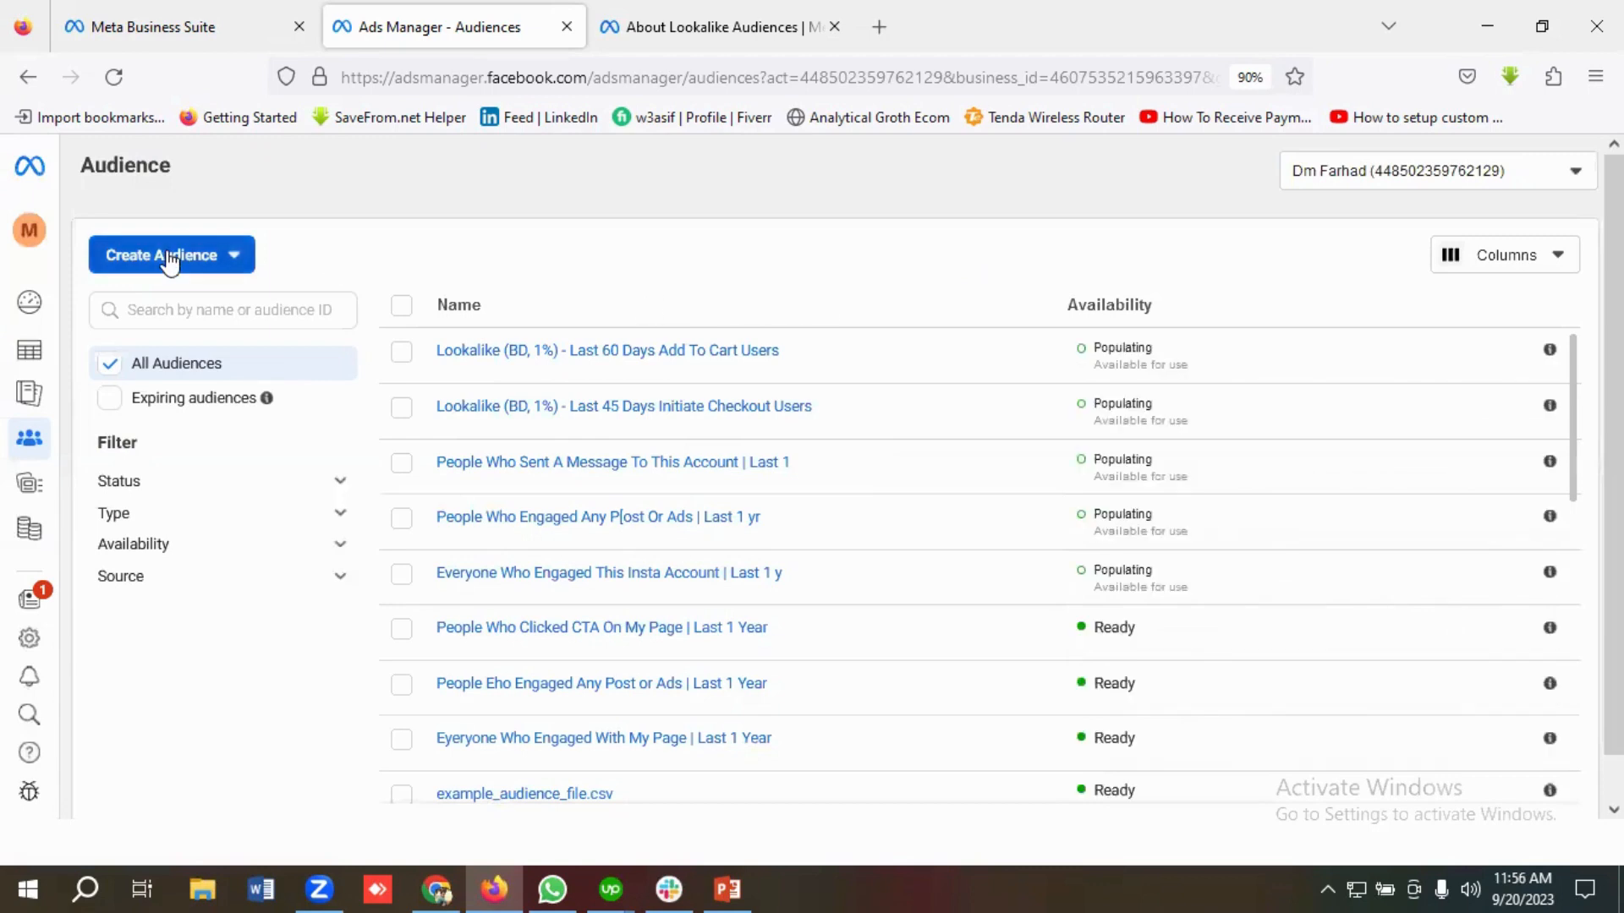
pyautogui.moveTo(177, 358)
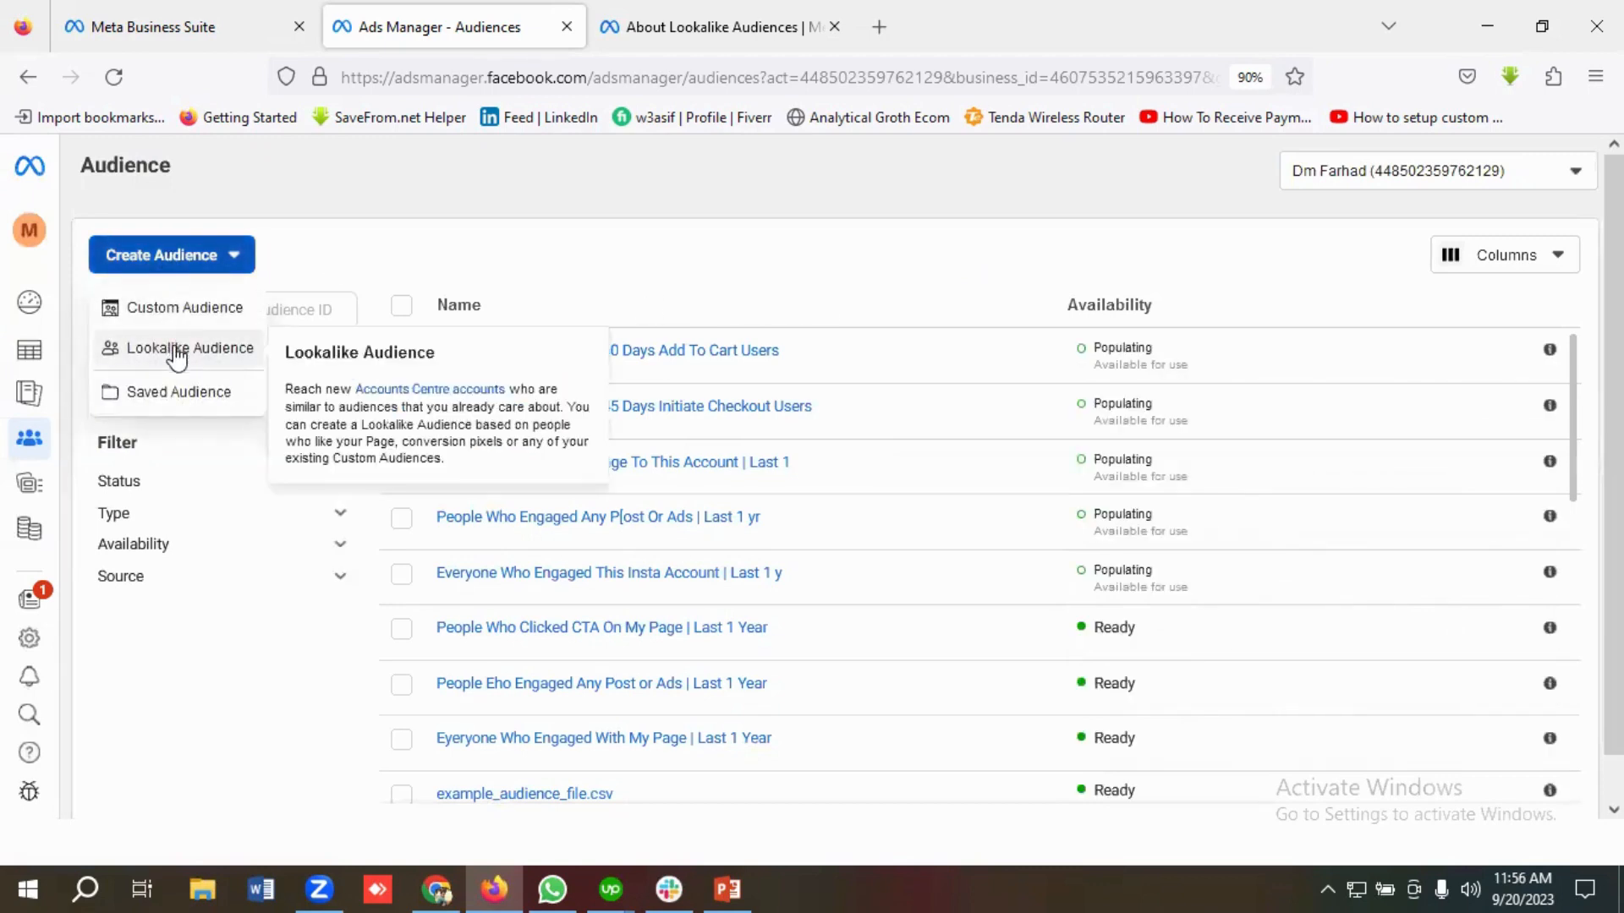
pyautogui.click(177, 351)
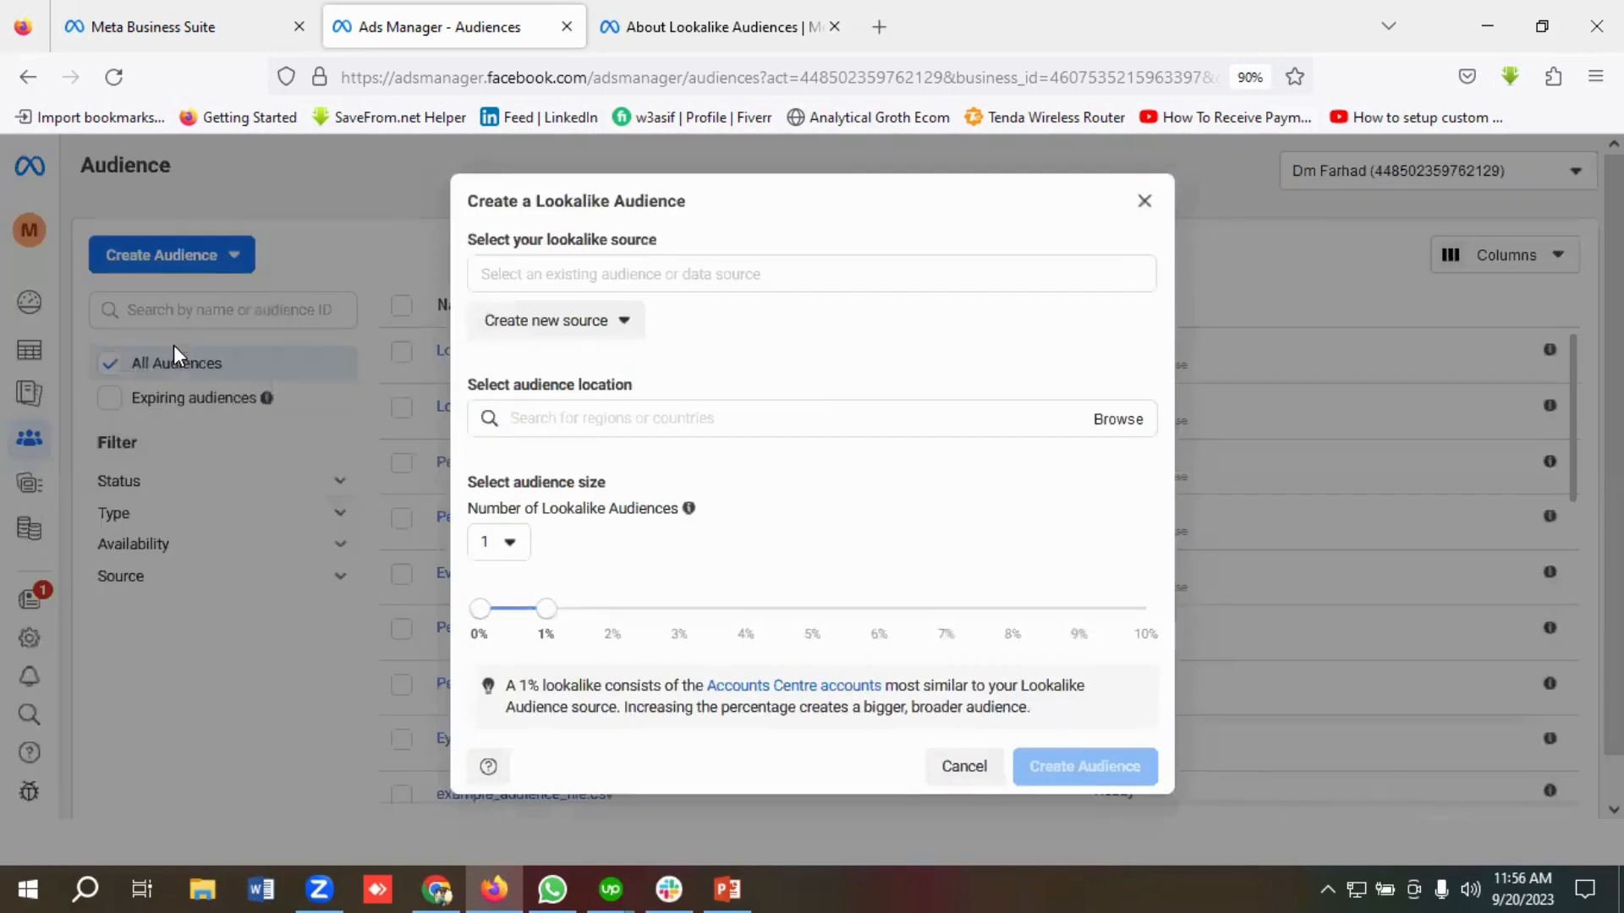
pyautogui.click(587, 272)
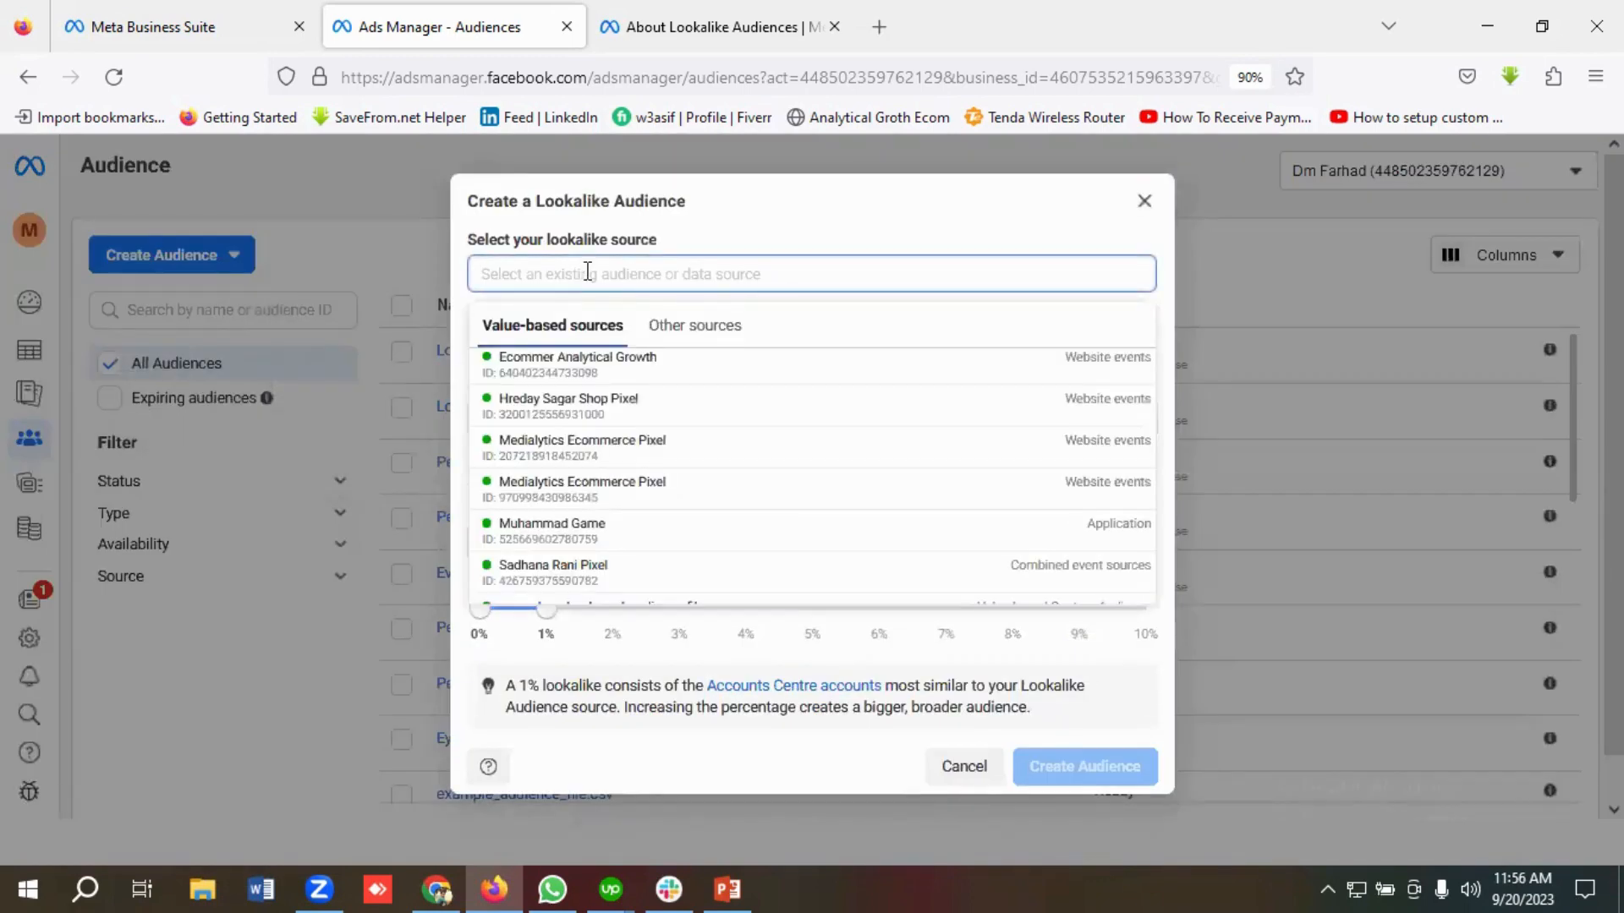
pyautogui.click(696, 328)
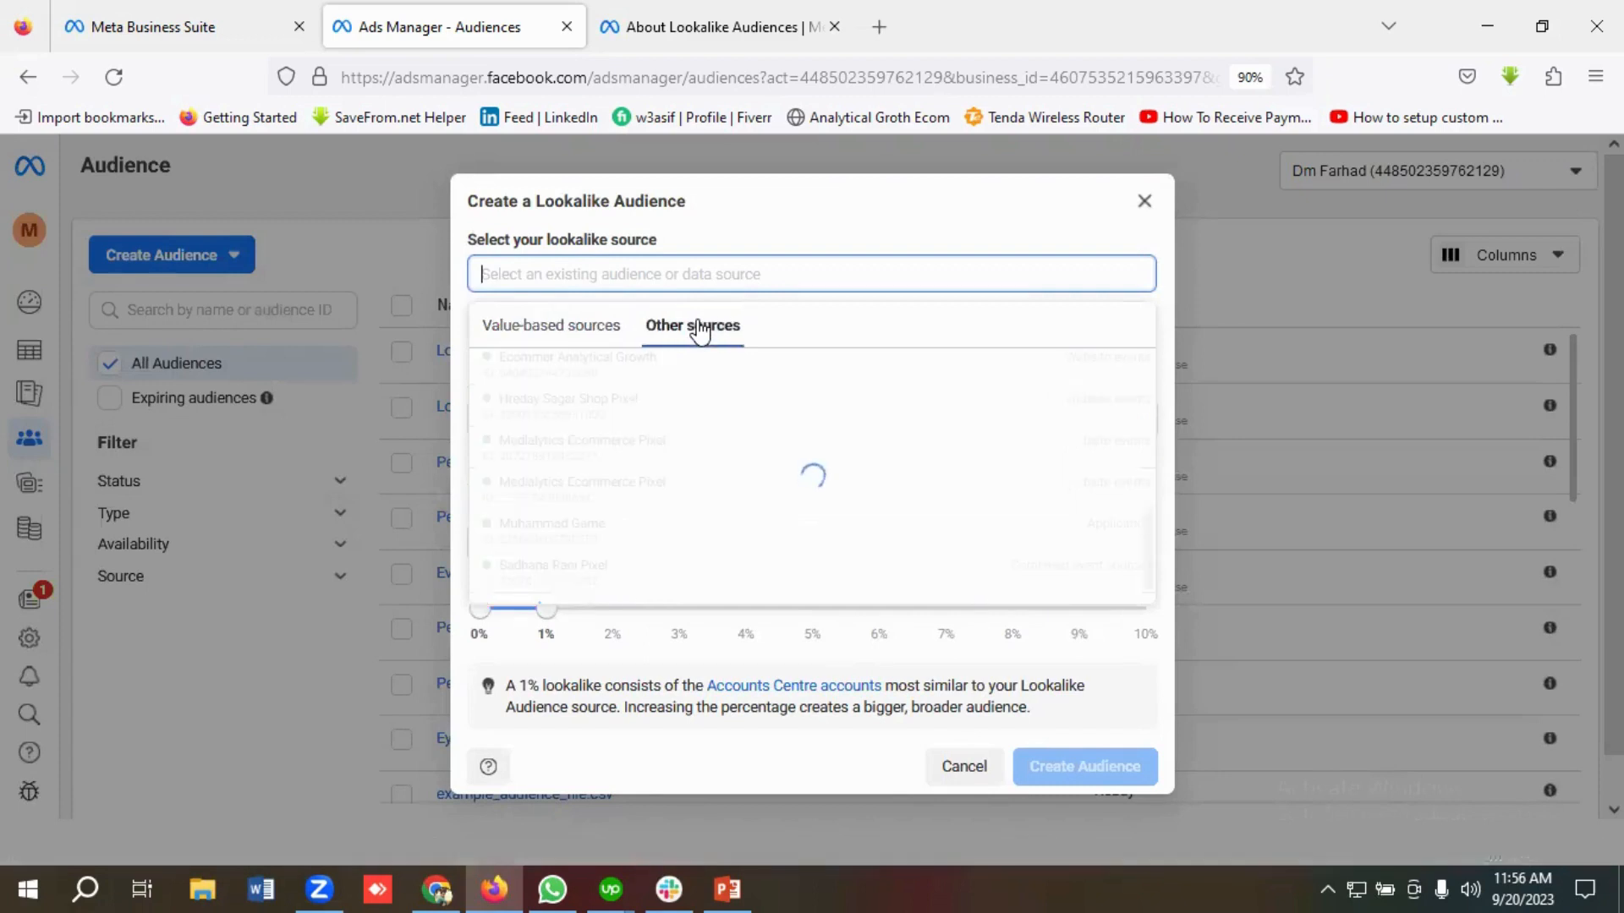
pyautogui.scroll(-4, 665, 421)
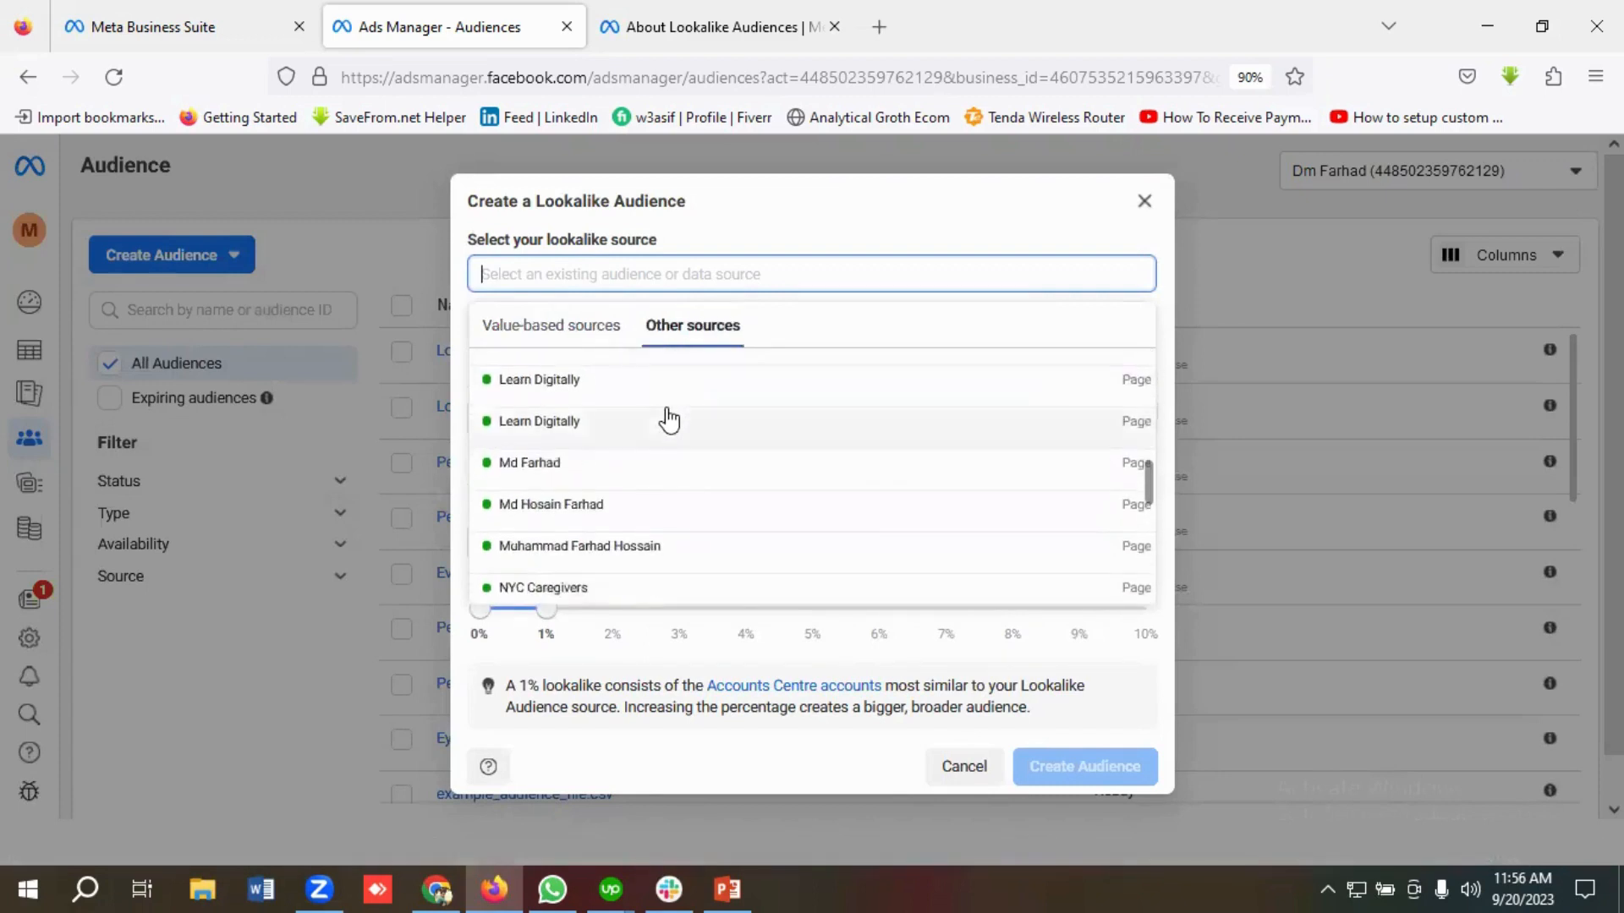
pyautogui.scroll(-3, 668, 419)
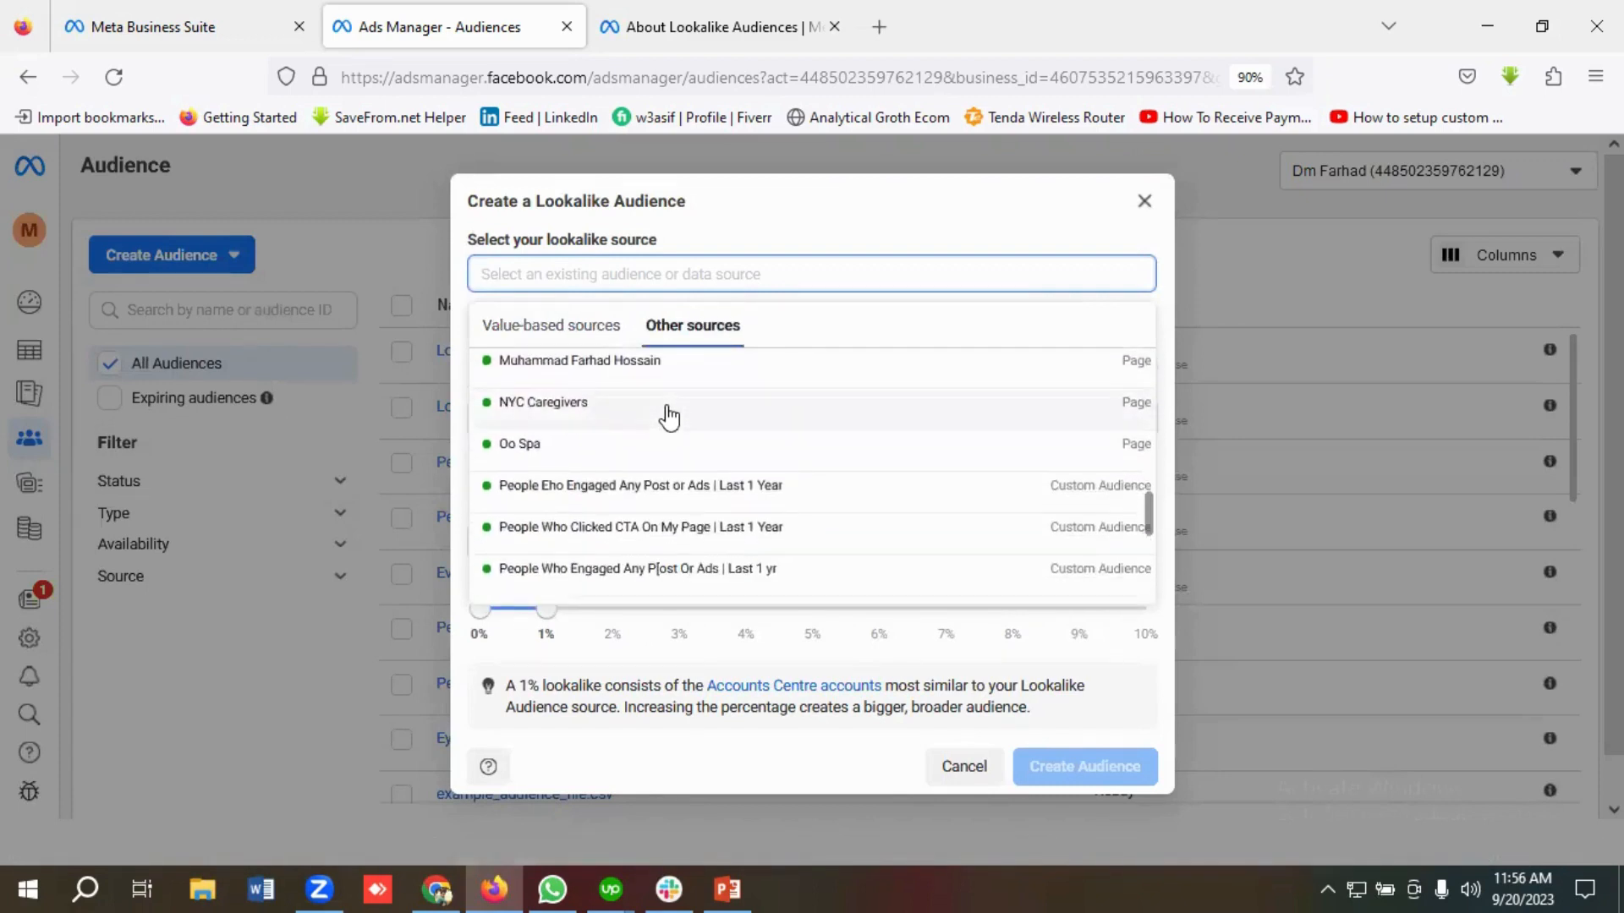
pyautogui.scroll(-4, 669, 417)
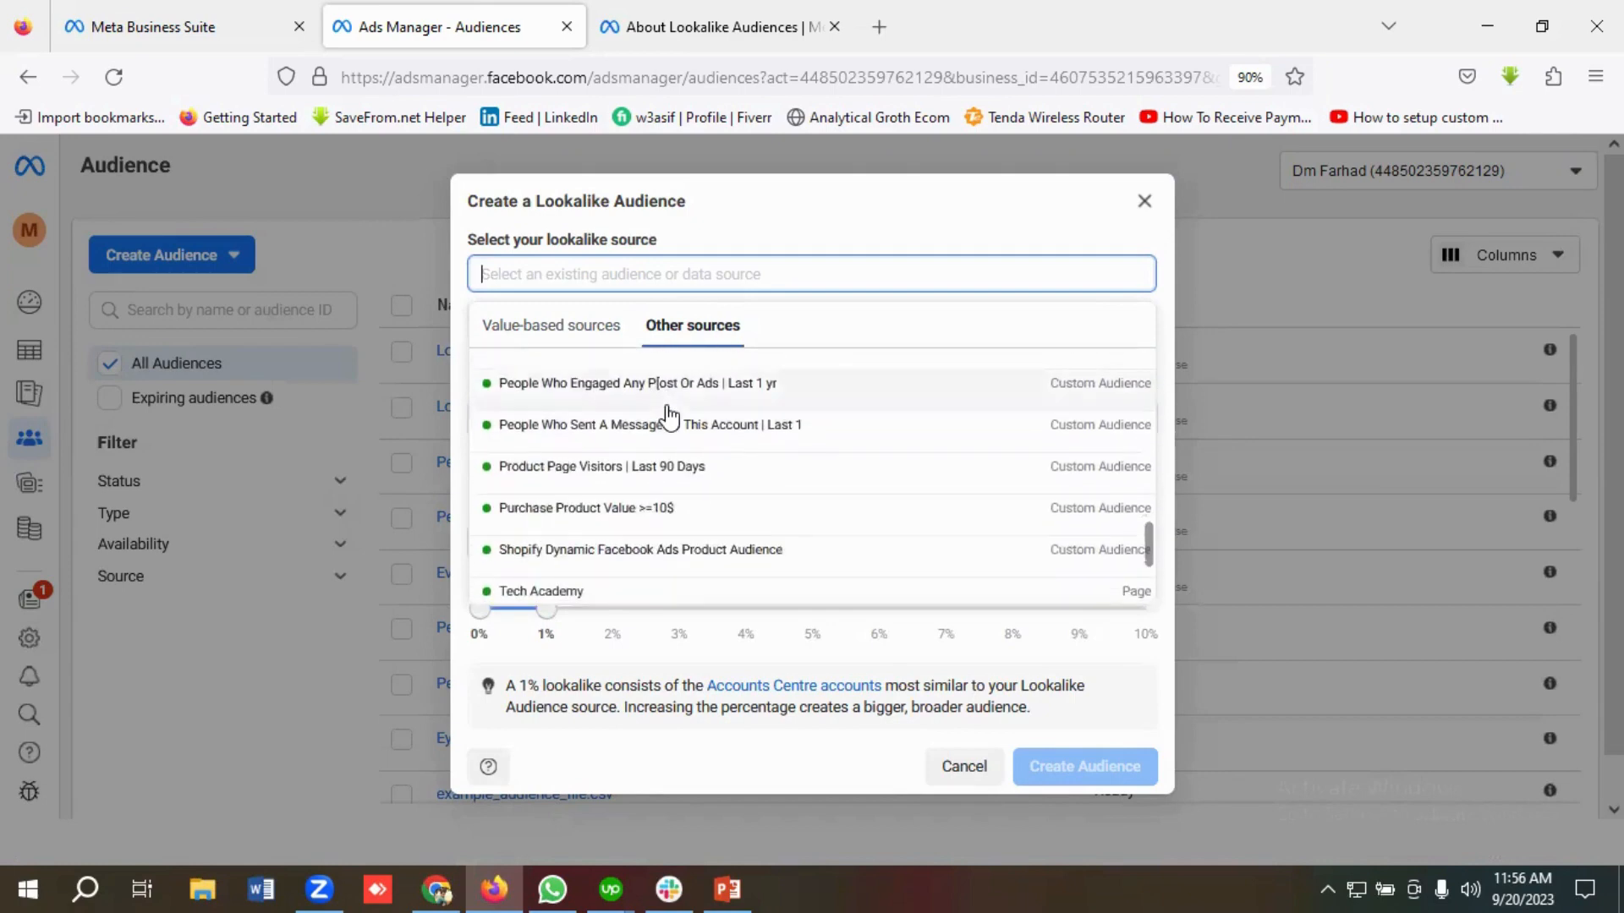
pyautogui.scroll(-2, 669, 417)
pyautogui.scroll(10, 668, 417)
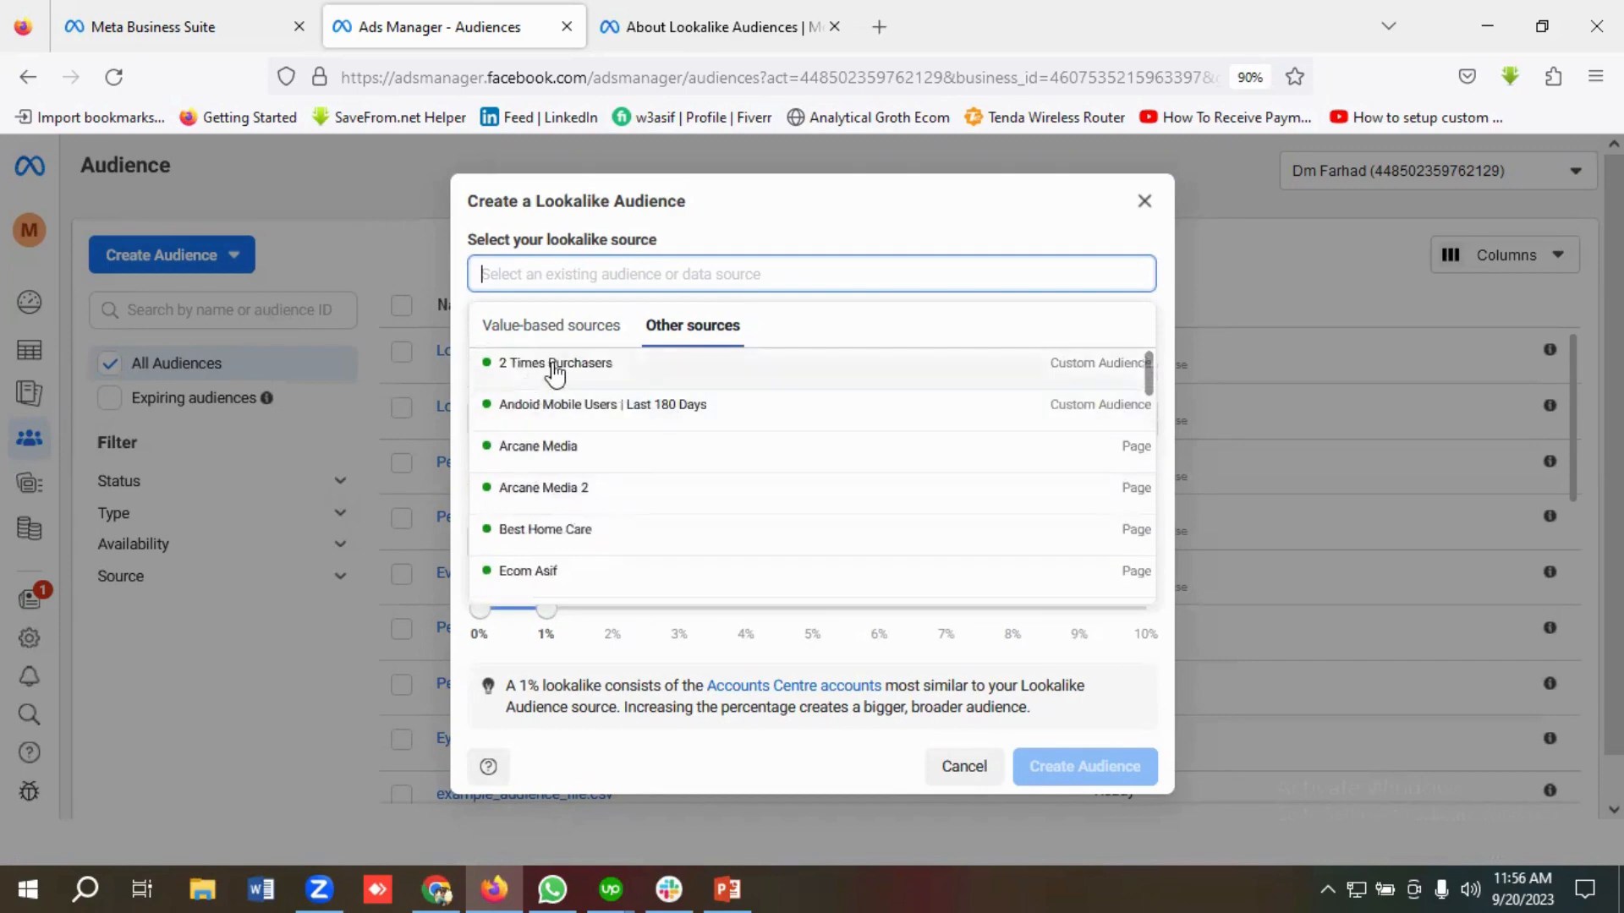
pyautogui.click(594, 363)
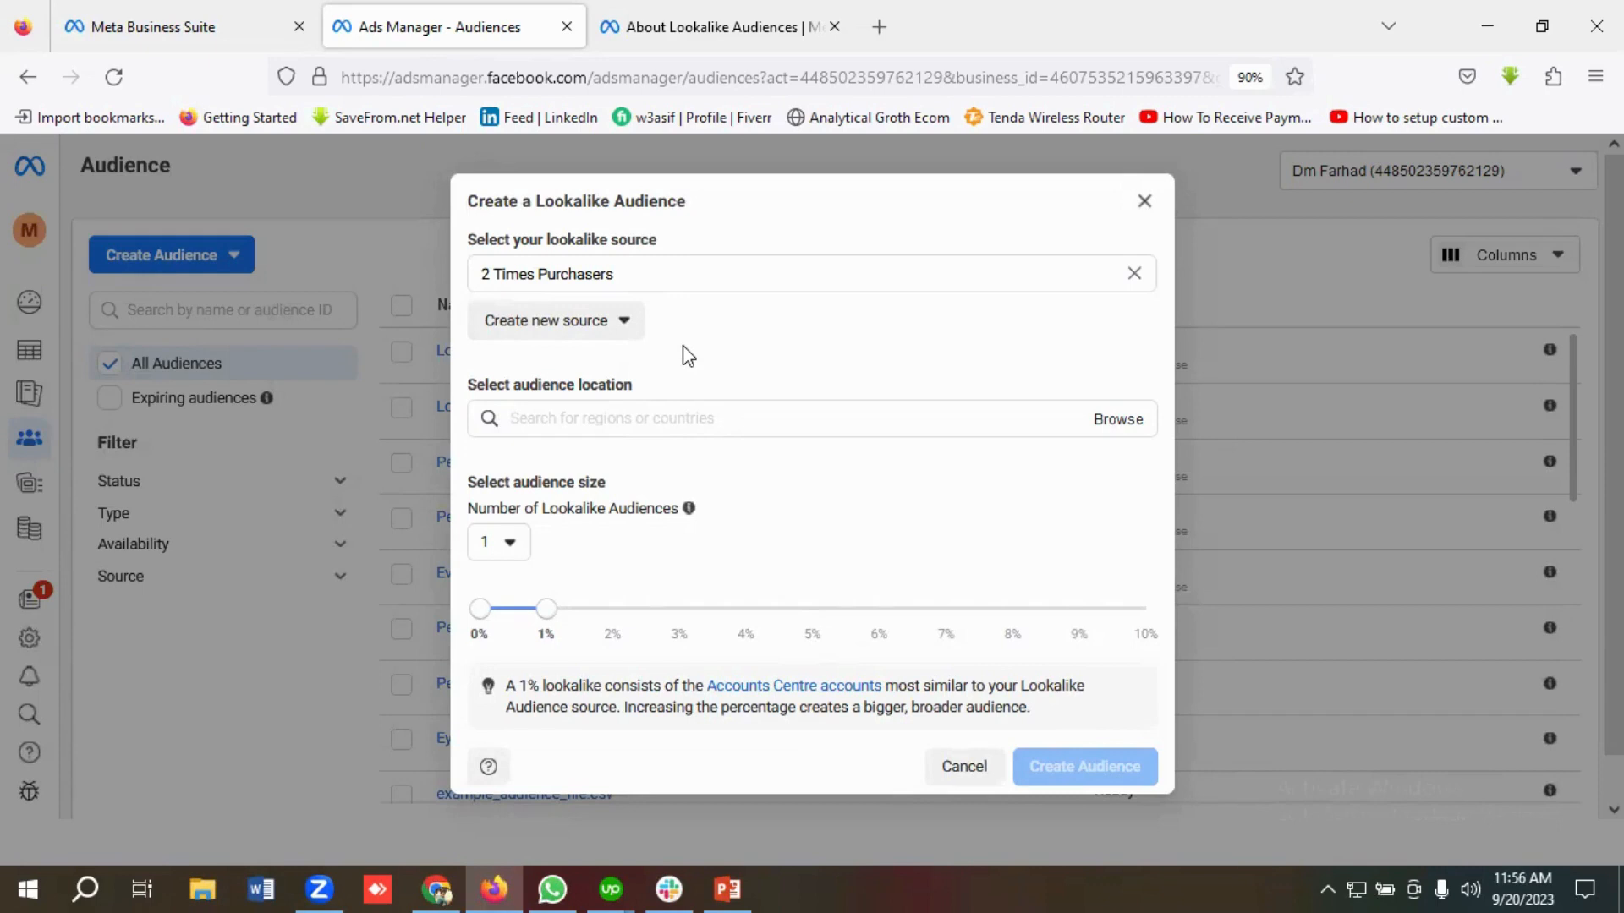
# Set the location to Bangladesh, keep one audience at 1% size, and create the 2 Times Purchasers lookalike
pyautogui.click(614, 420)
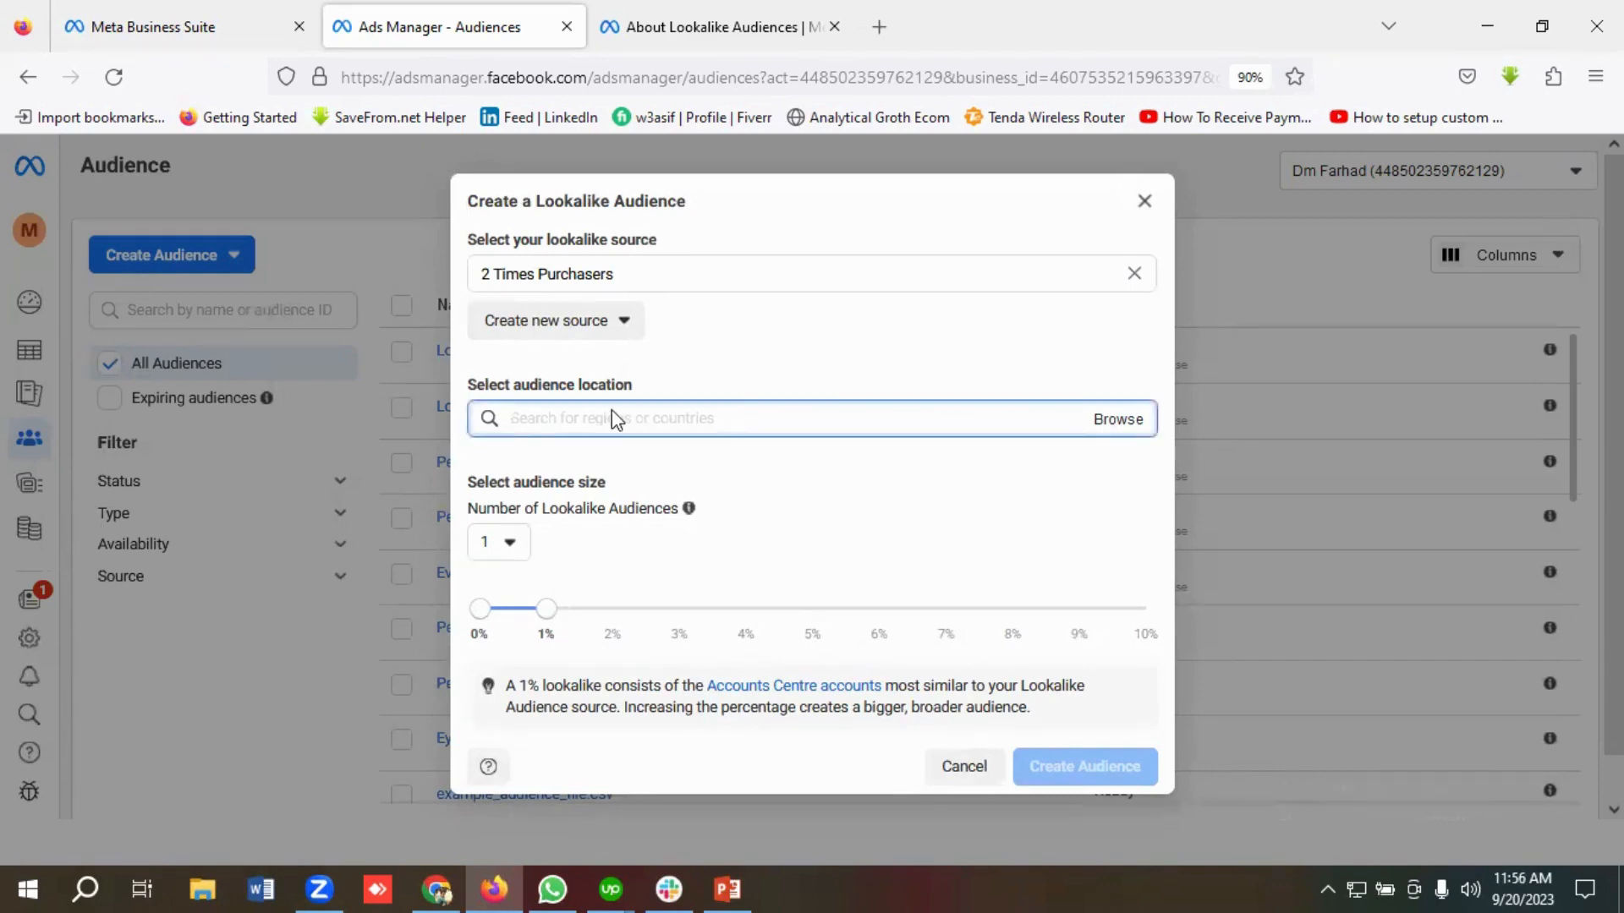
pyautogui.write('Bang')
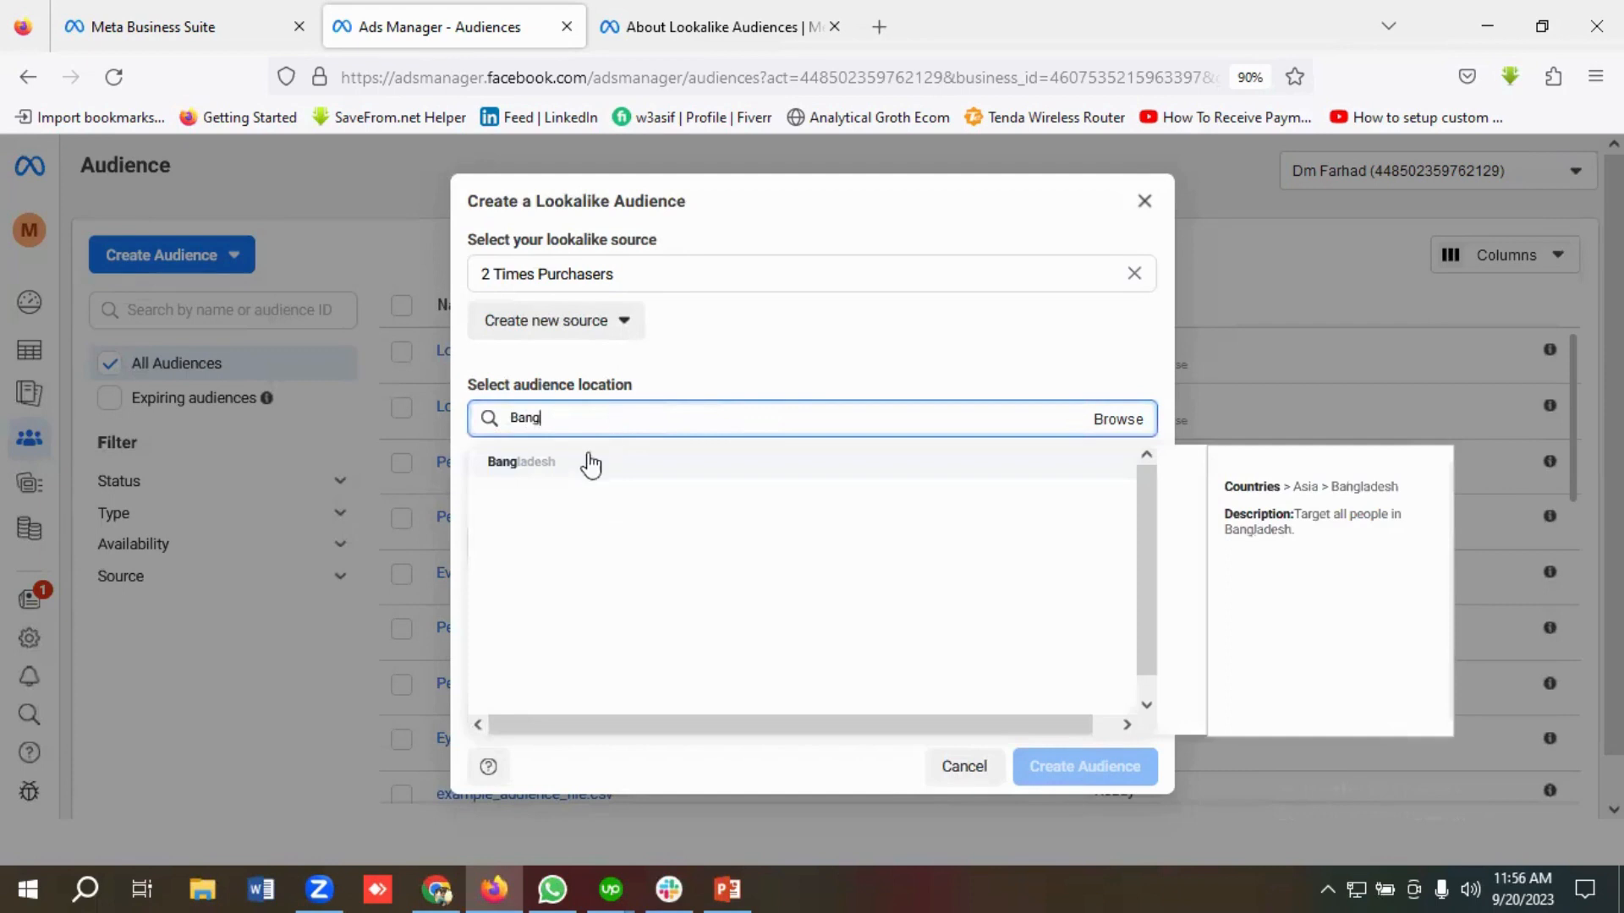
pyautogui.click(521, 463)
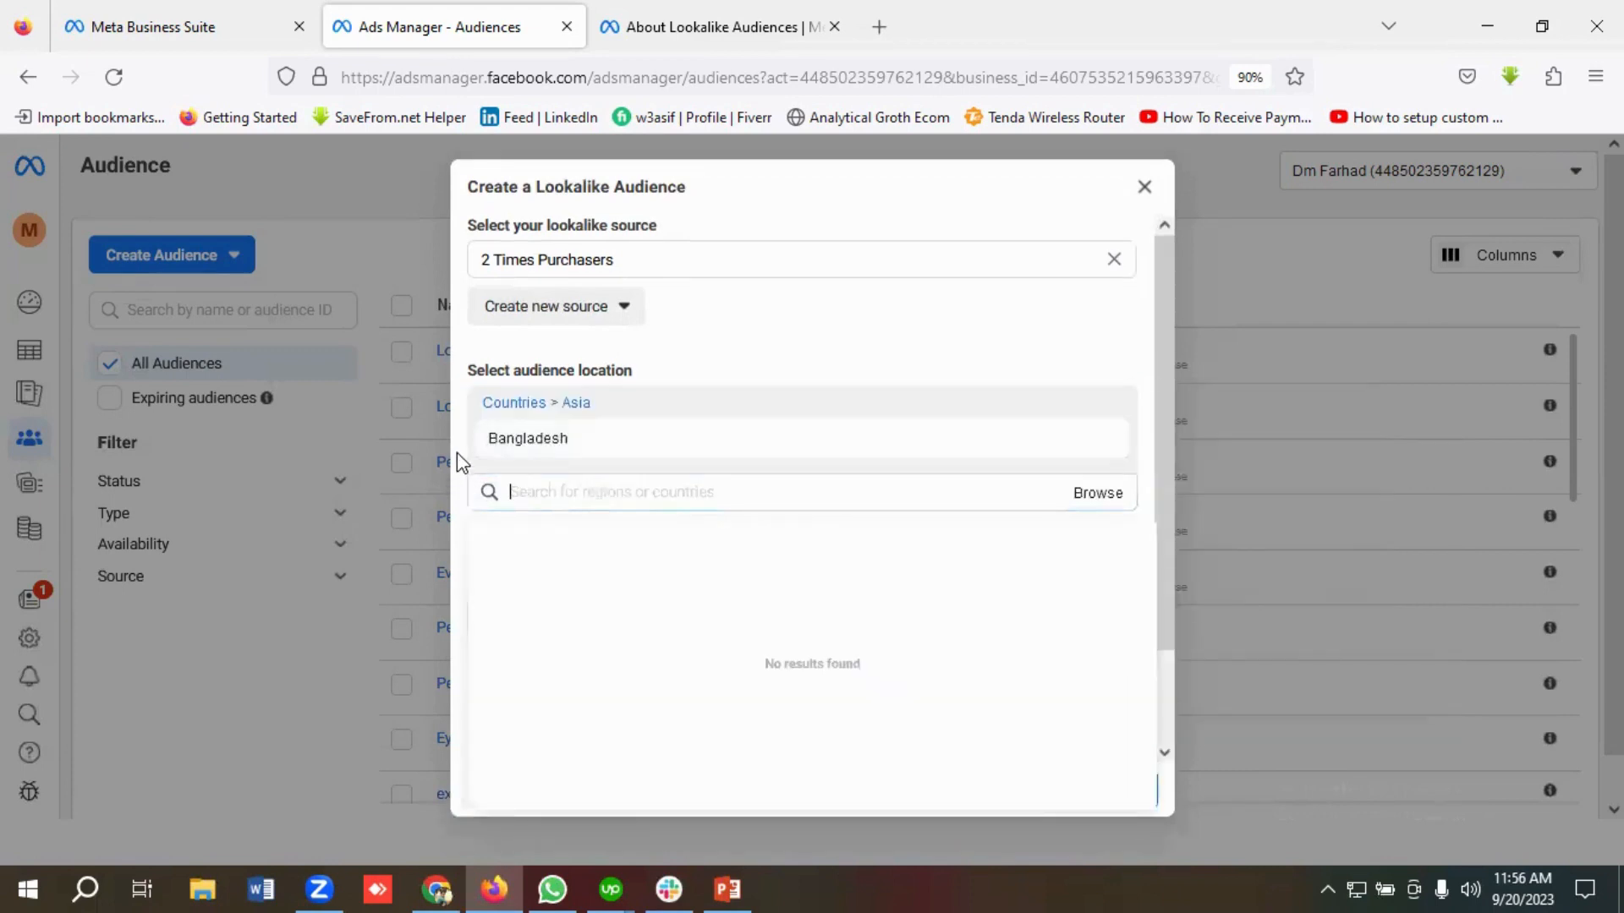
pyautogui.scroll(-2, 672, 482)
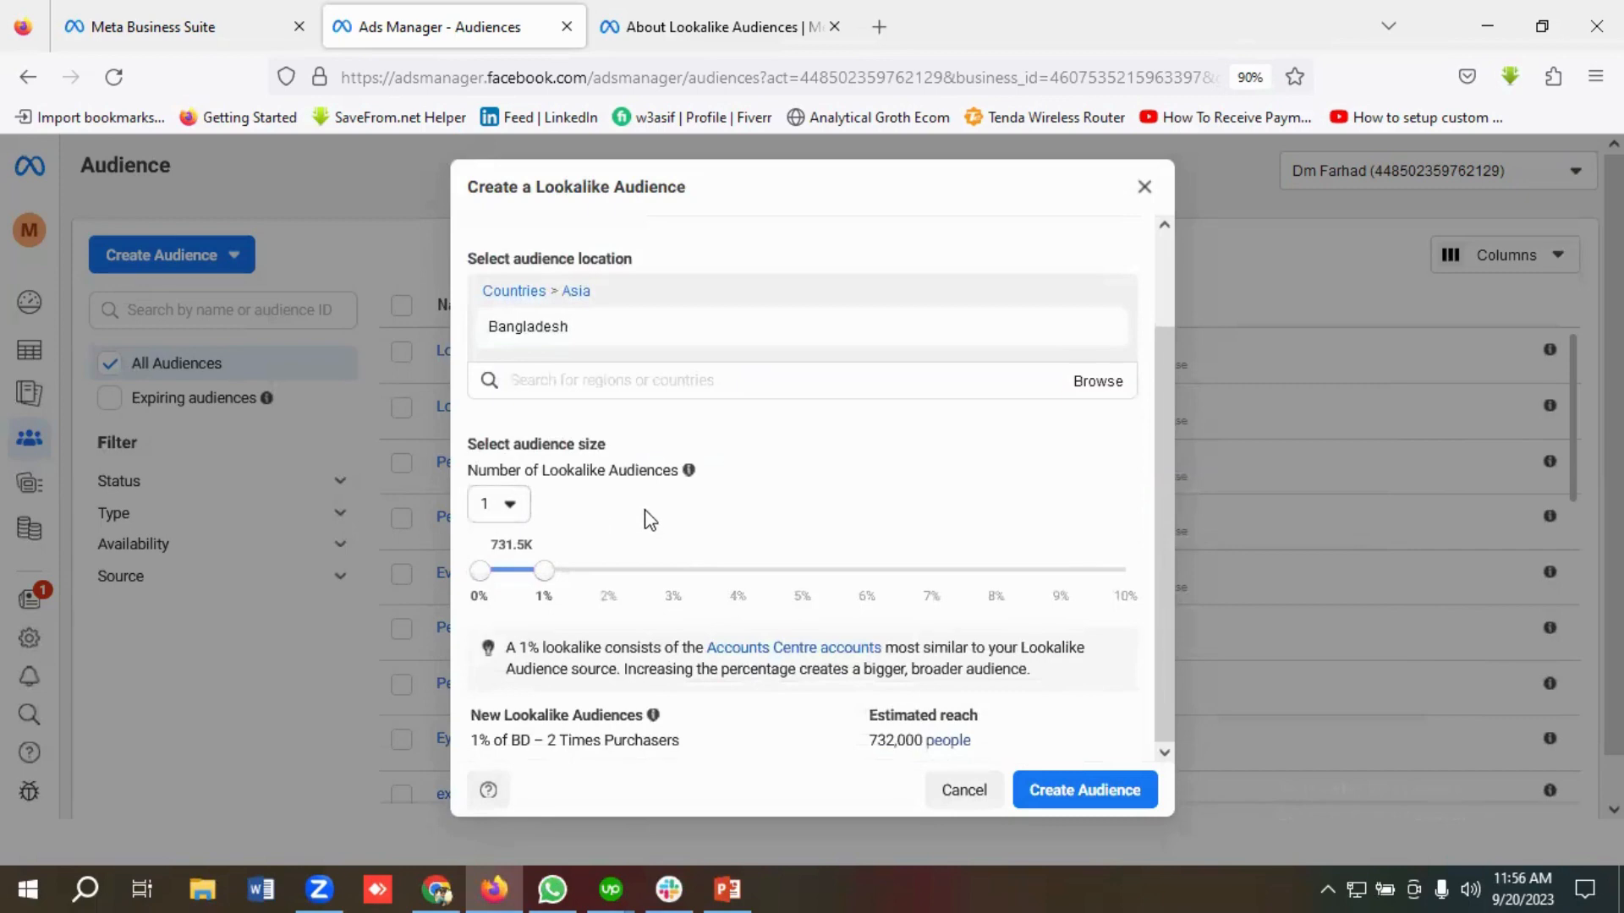
pyautogui.click(1076, 790)
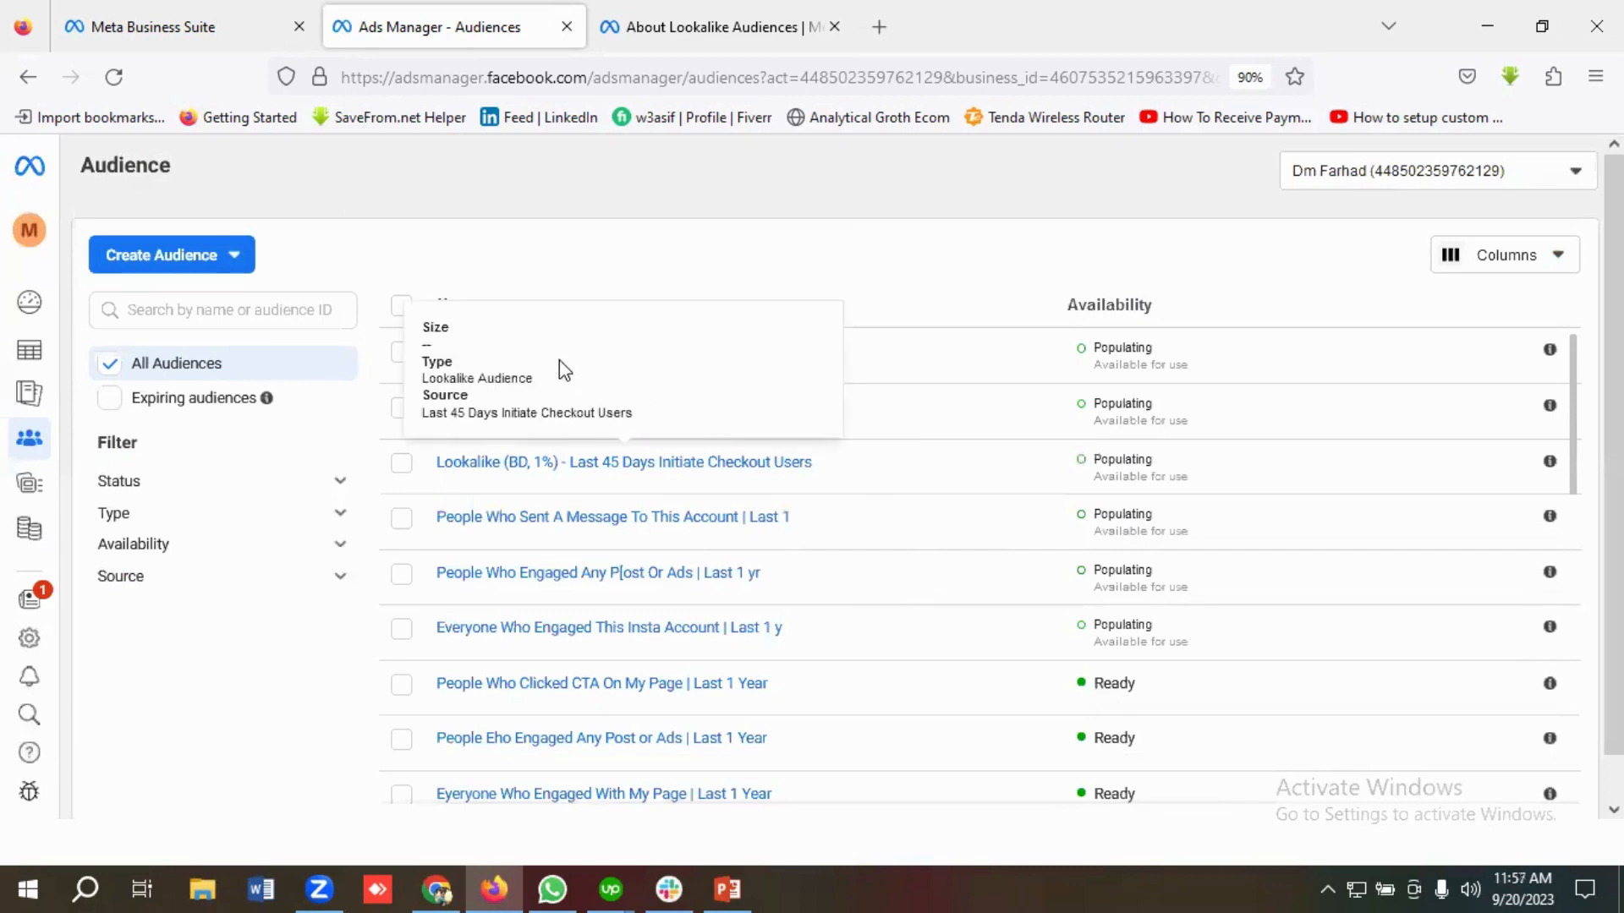
# Go to the campaigns list and open the New Traffic campaign draft for editing
pyautogui.moveTo(102, 399)
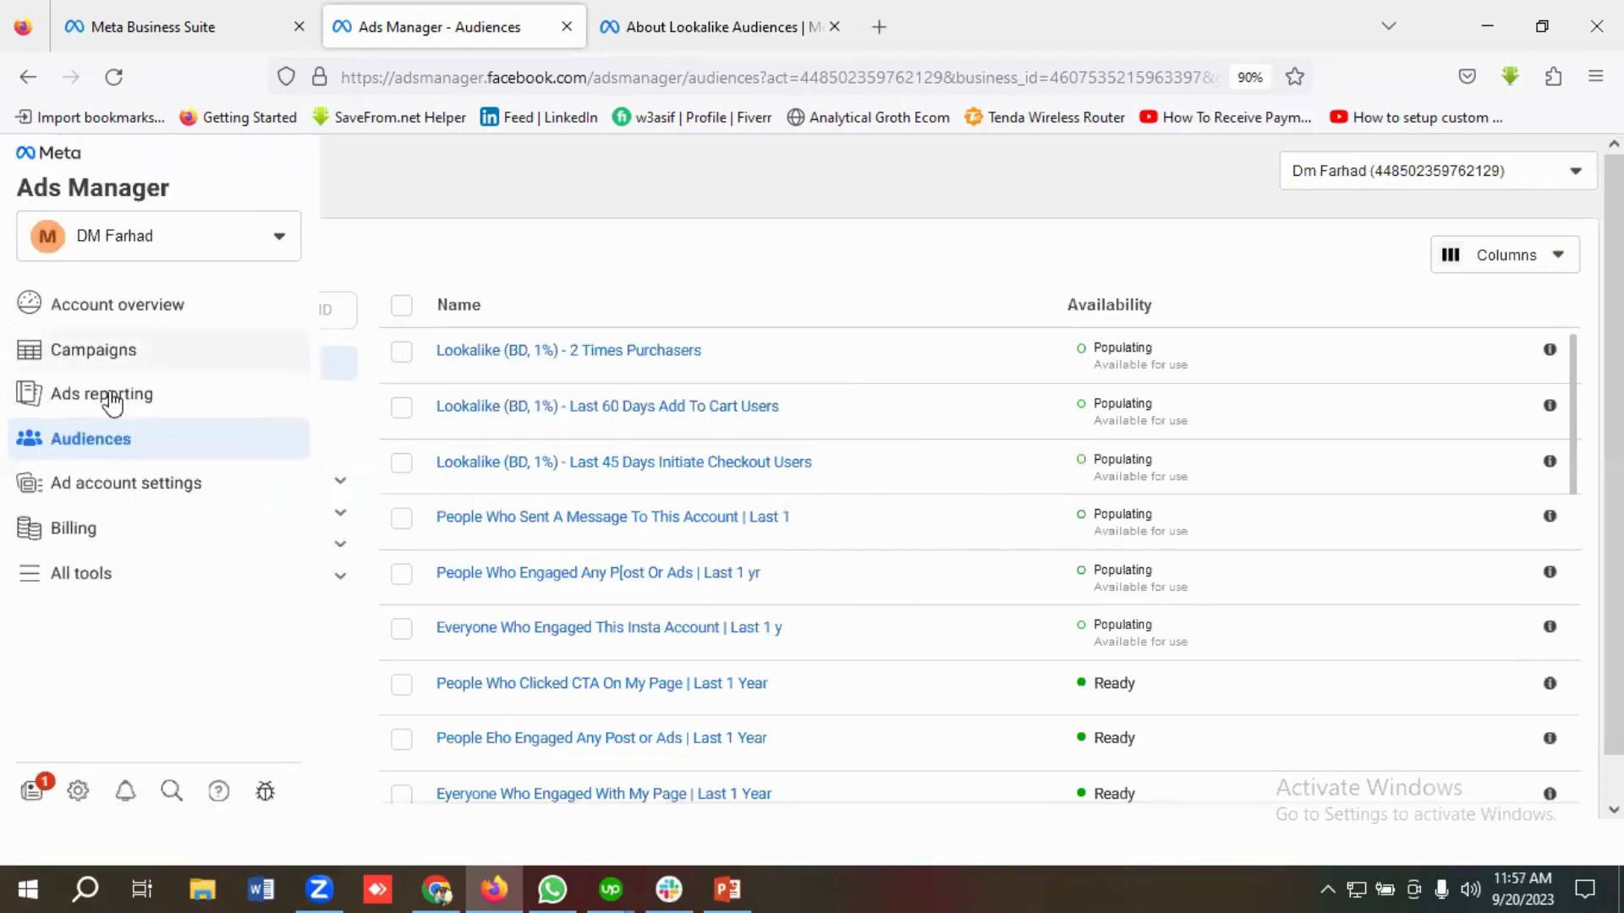
pyautogui.click(127, 353)
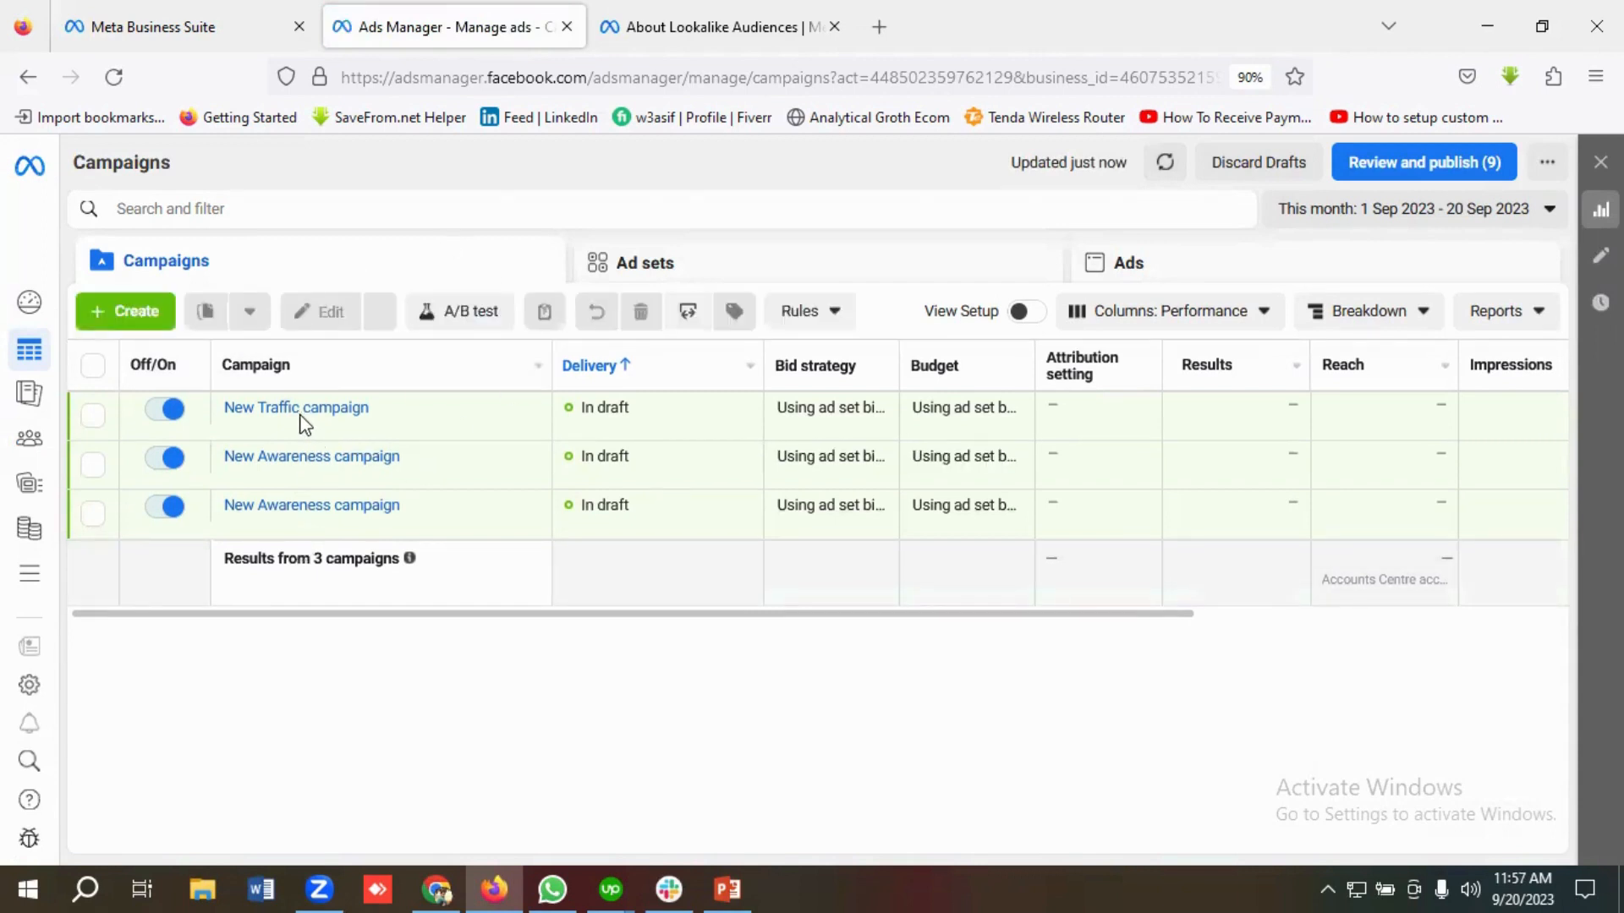
pyautogui.moveTo(322, 409)
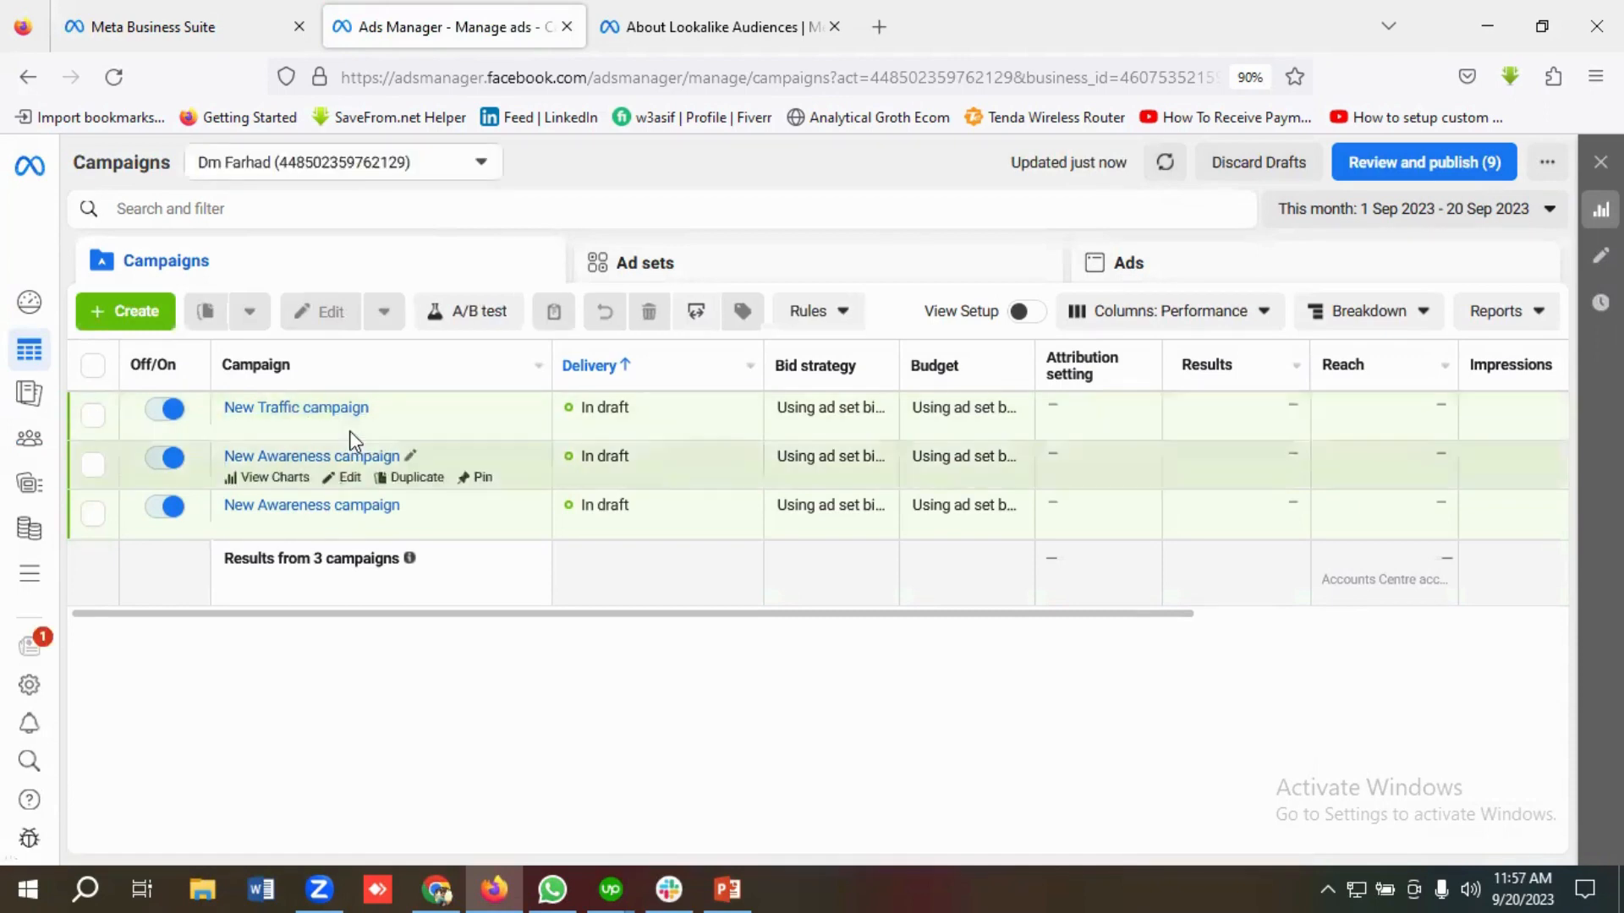
pyautogui.click(350, 430)
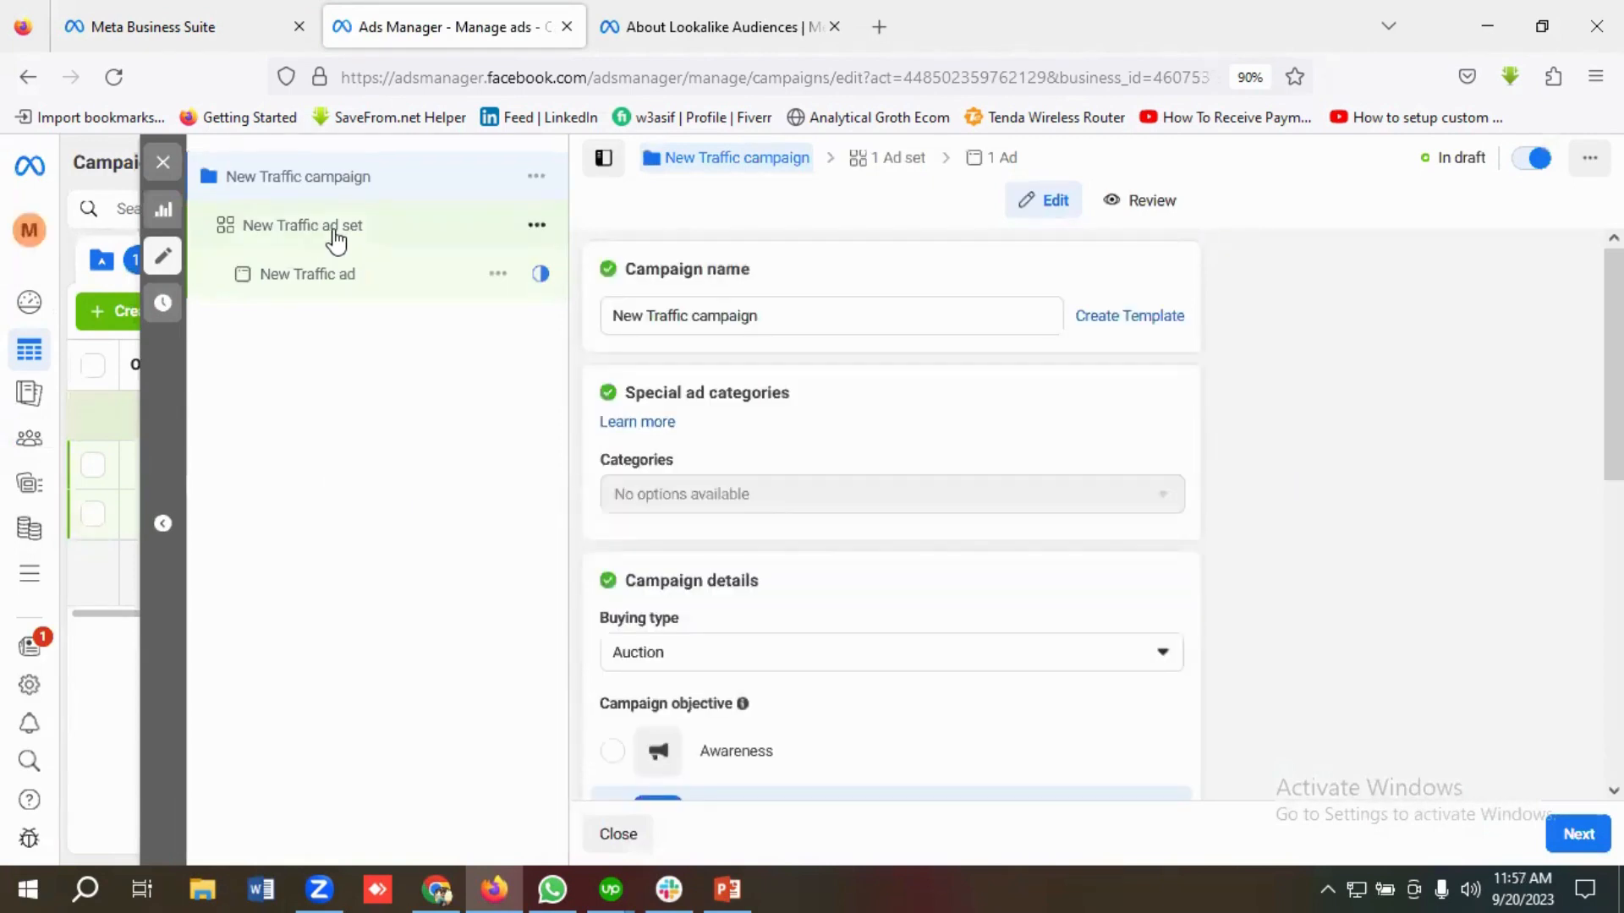
# Open the New Traffic ad set and bring up the list of existing audiences for its Custom Audiences
pyautogui.click(334, 232)
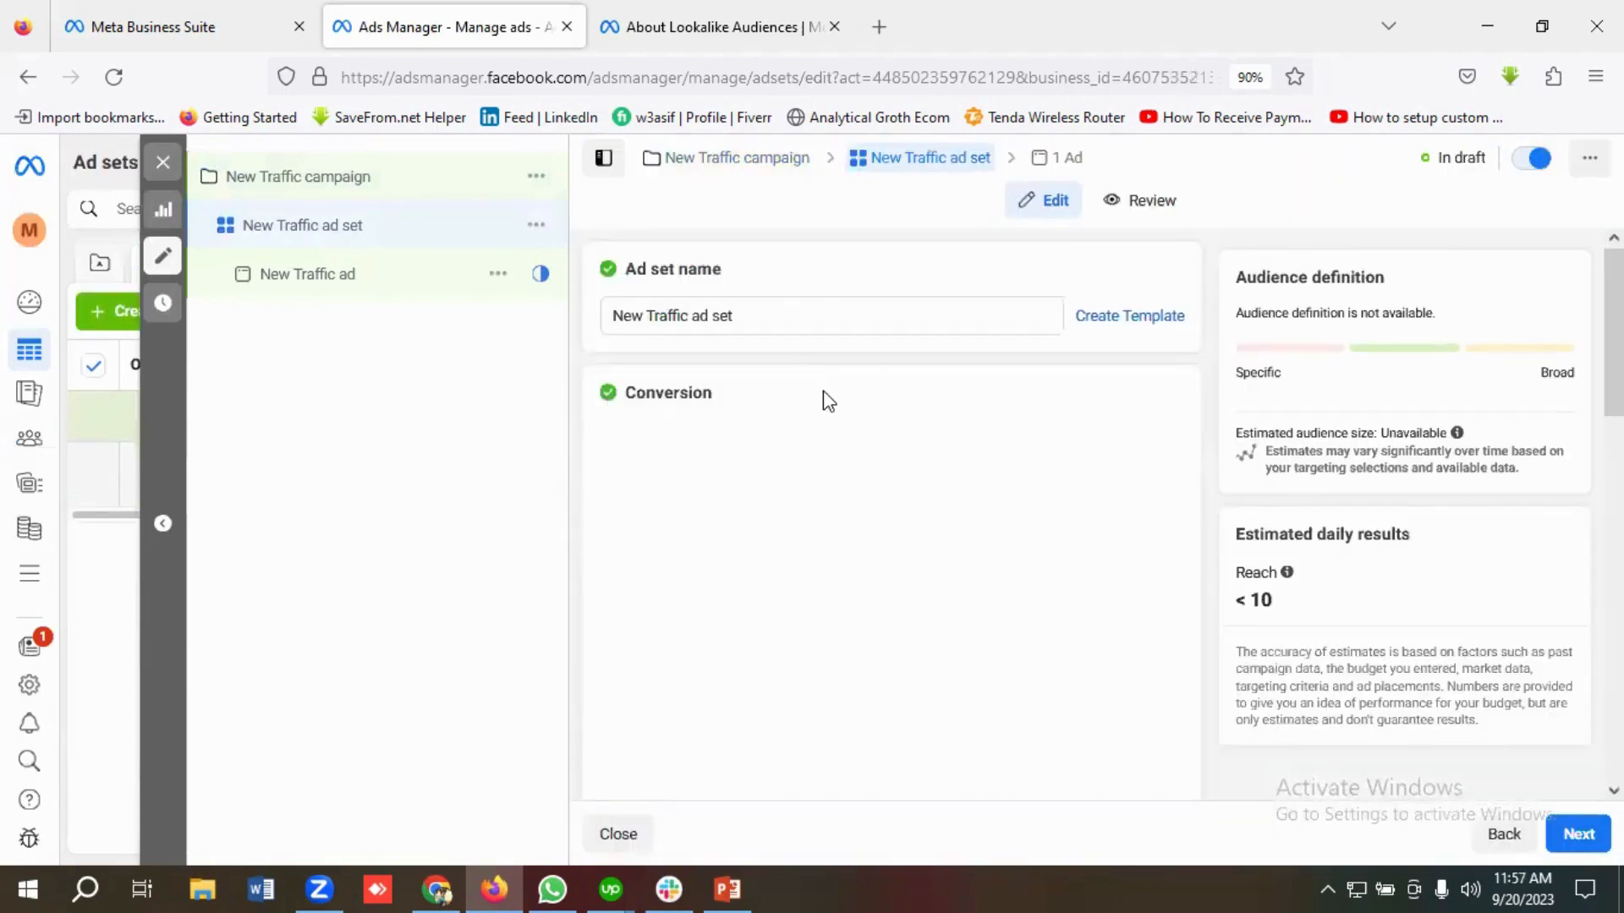
pyautogui.scroll(-5, 825, 397)
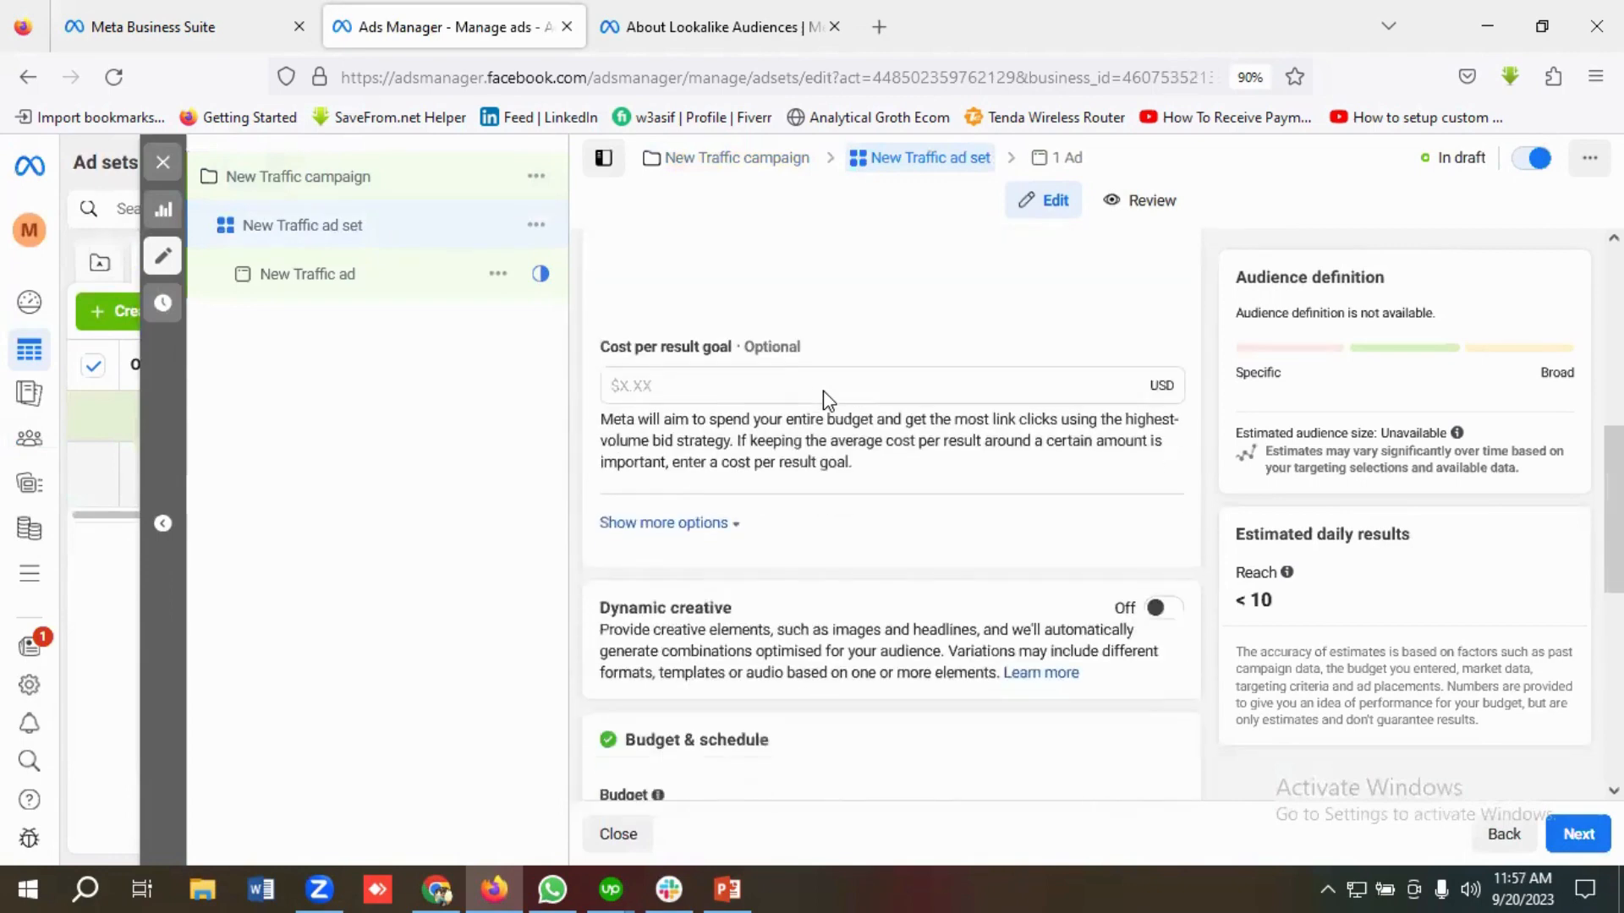
pyautogui.scroll(-7, 825, 397)
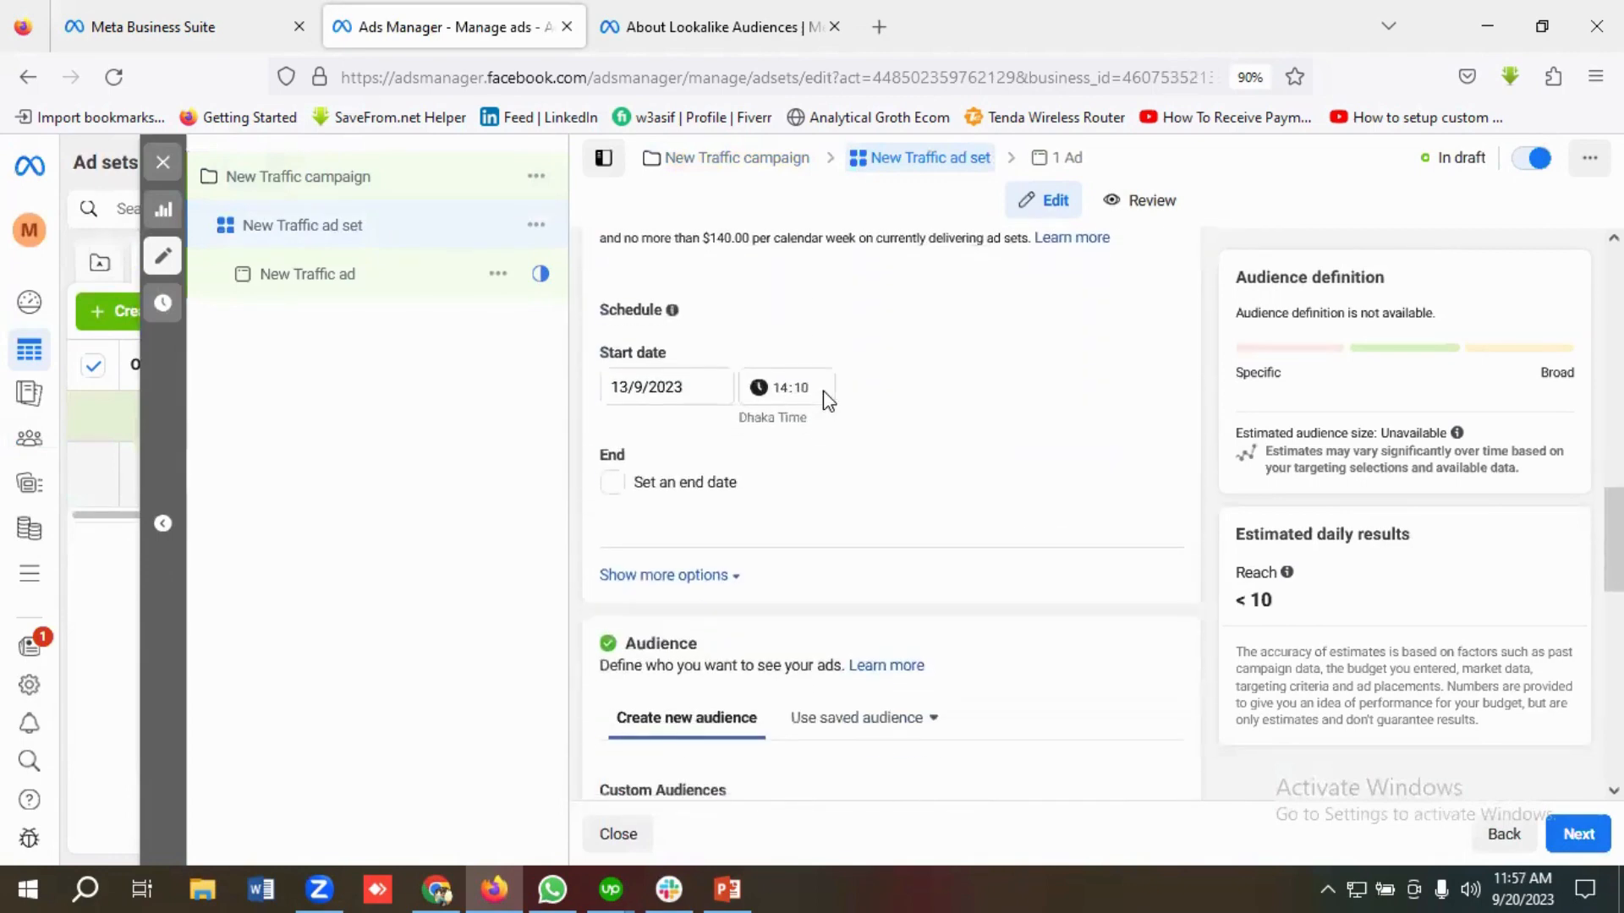
pyautogui.scroll(-7, 828, 400)
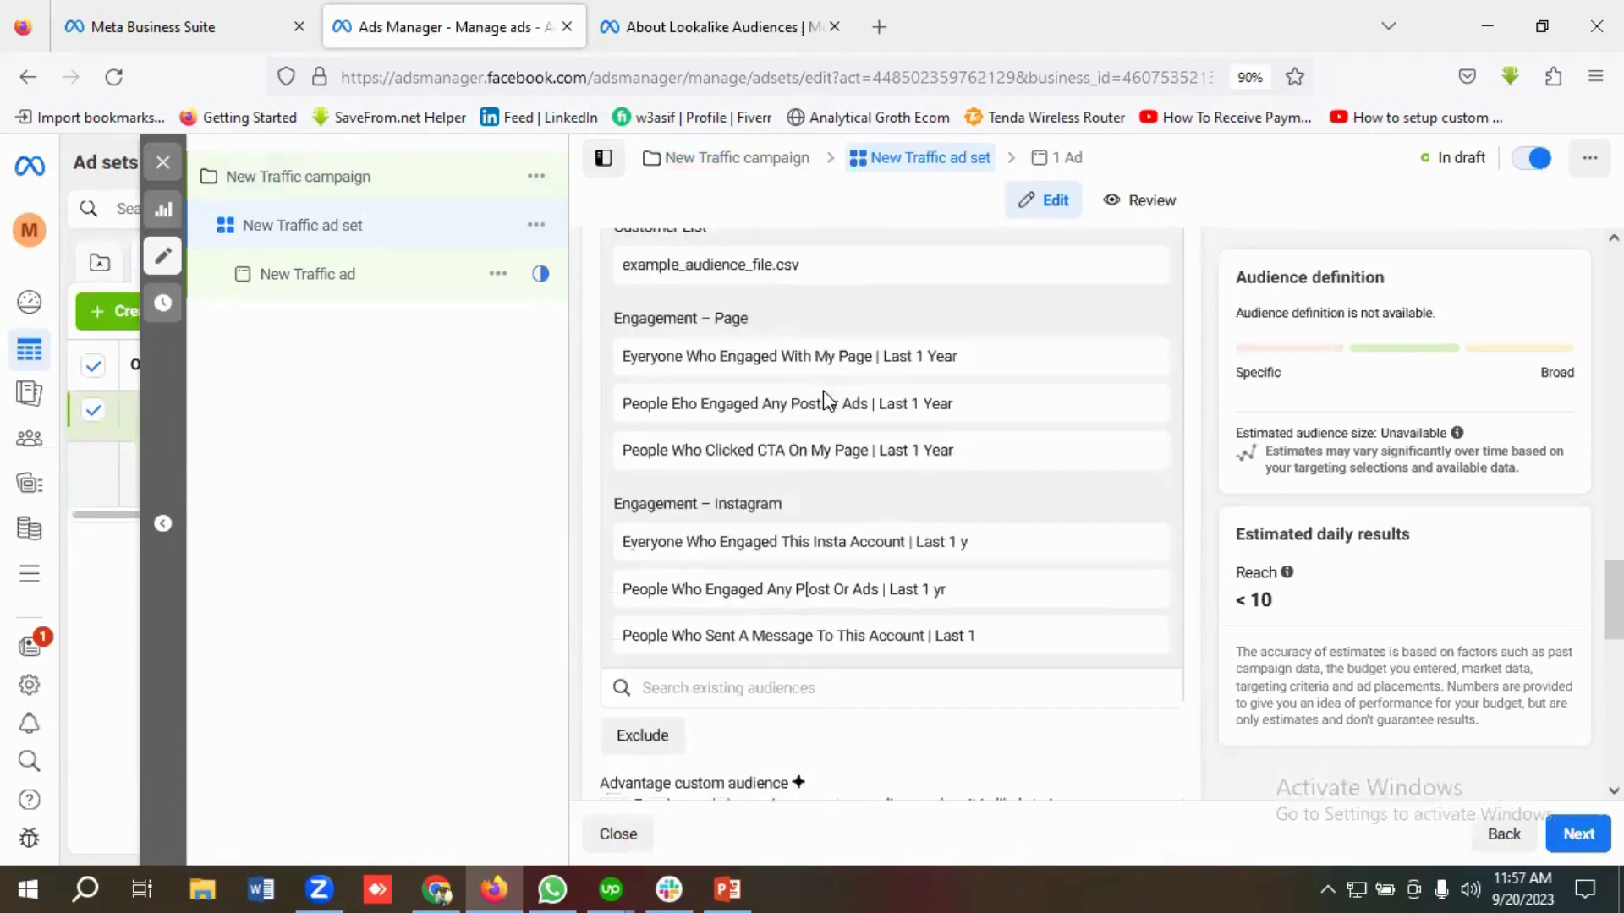
pyautogui.scroll(-1, 826, 397)
pyautogui.click(706, 409)
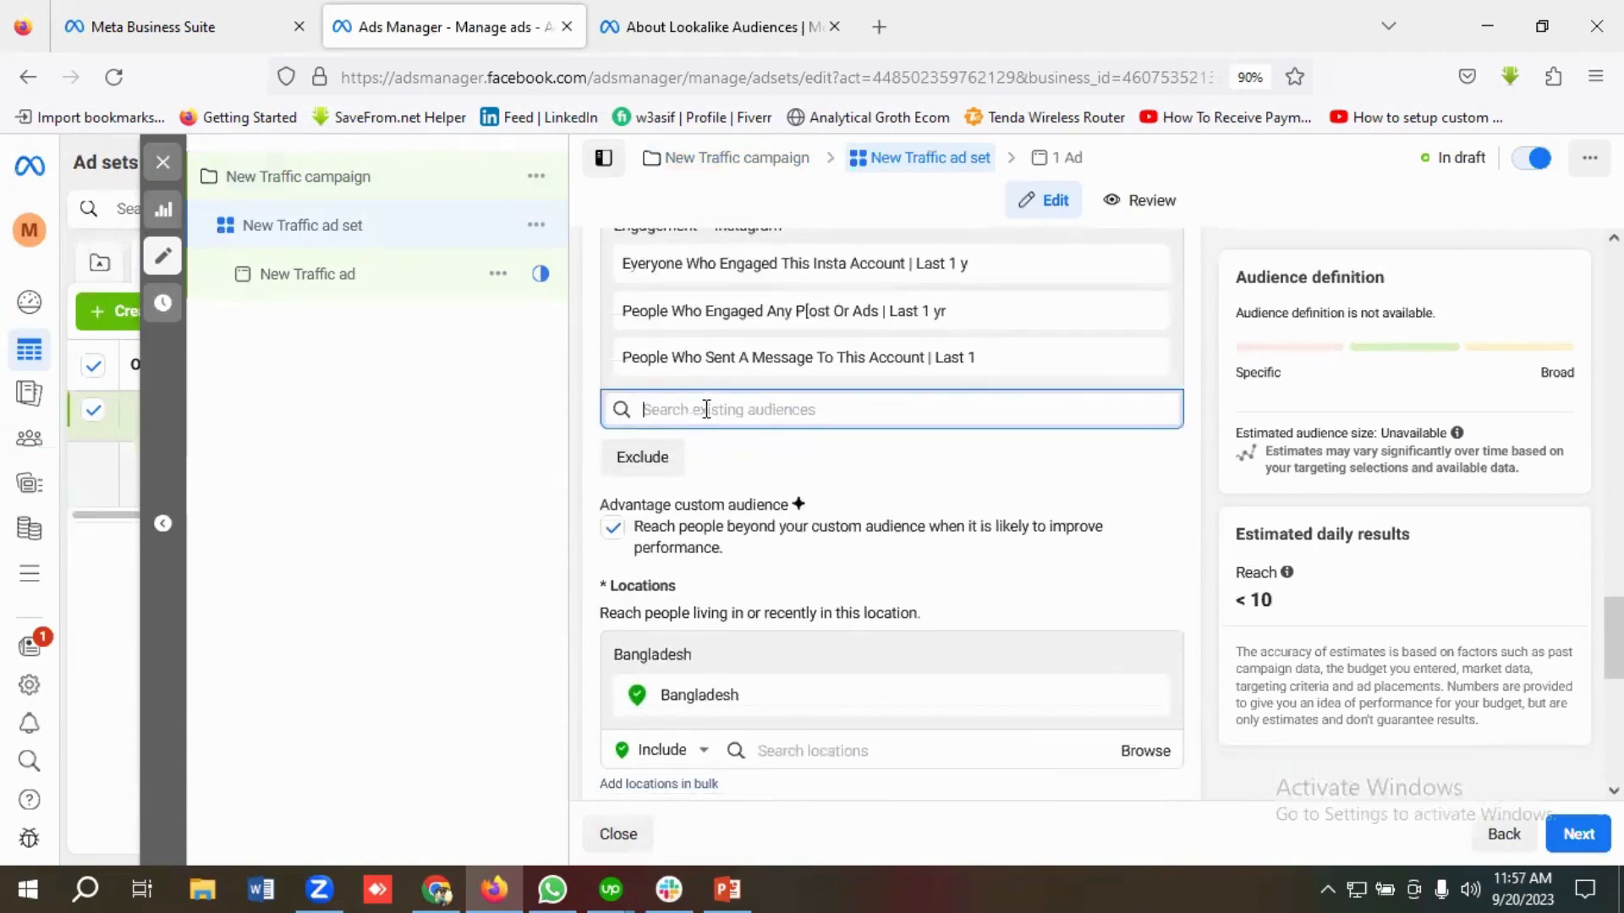
pyautogui.click(706, 409)
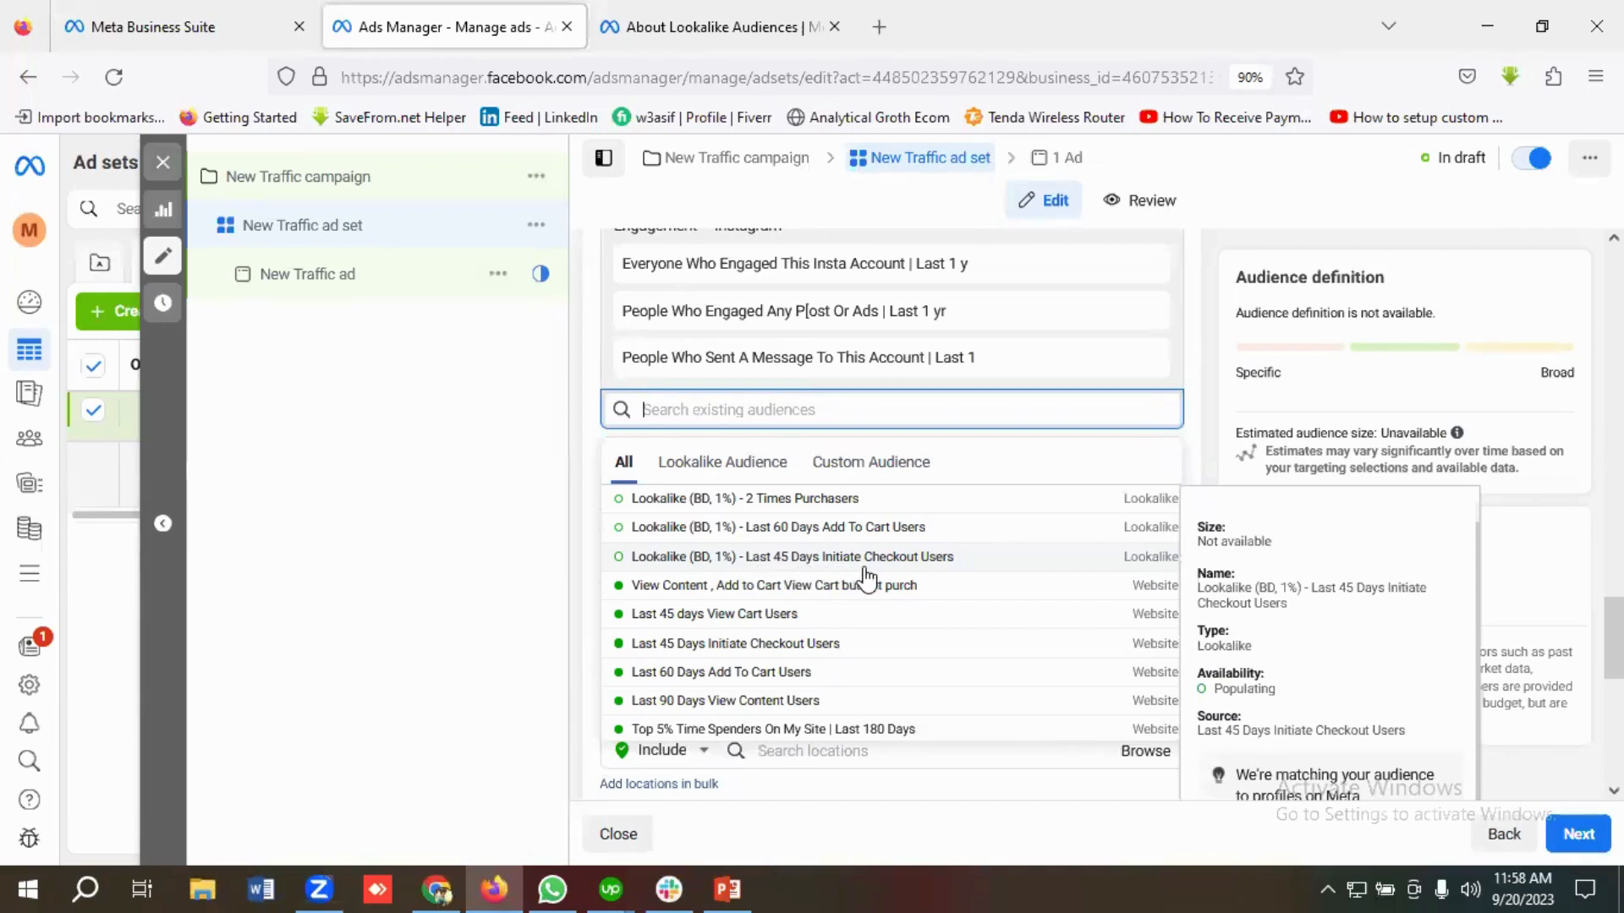
# Include the Lookalike (BD, 1%) audiences for 2 Times Purchasers, Last 60 Days Add To Cart Users and Last 45 Days Initiate Checkout Users
pyautogui.click(677, 499)
pyautogui.click(680, 500)
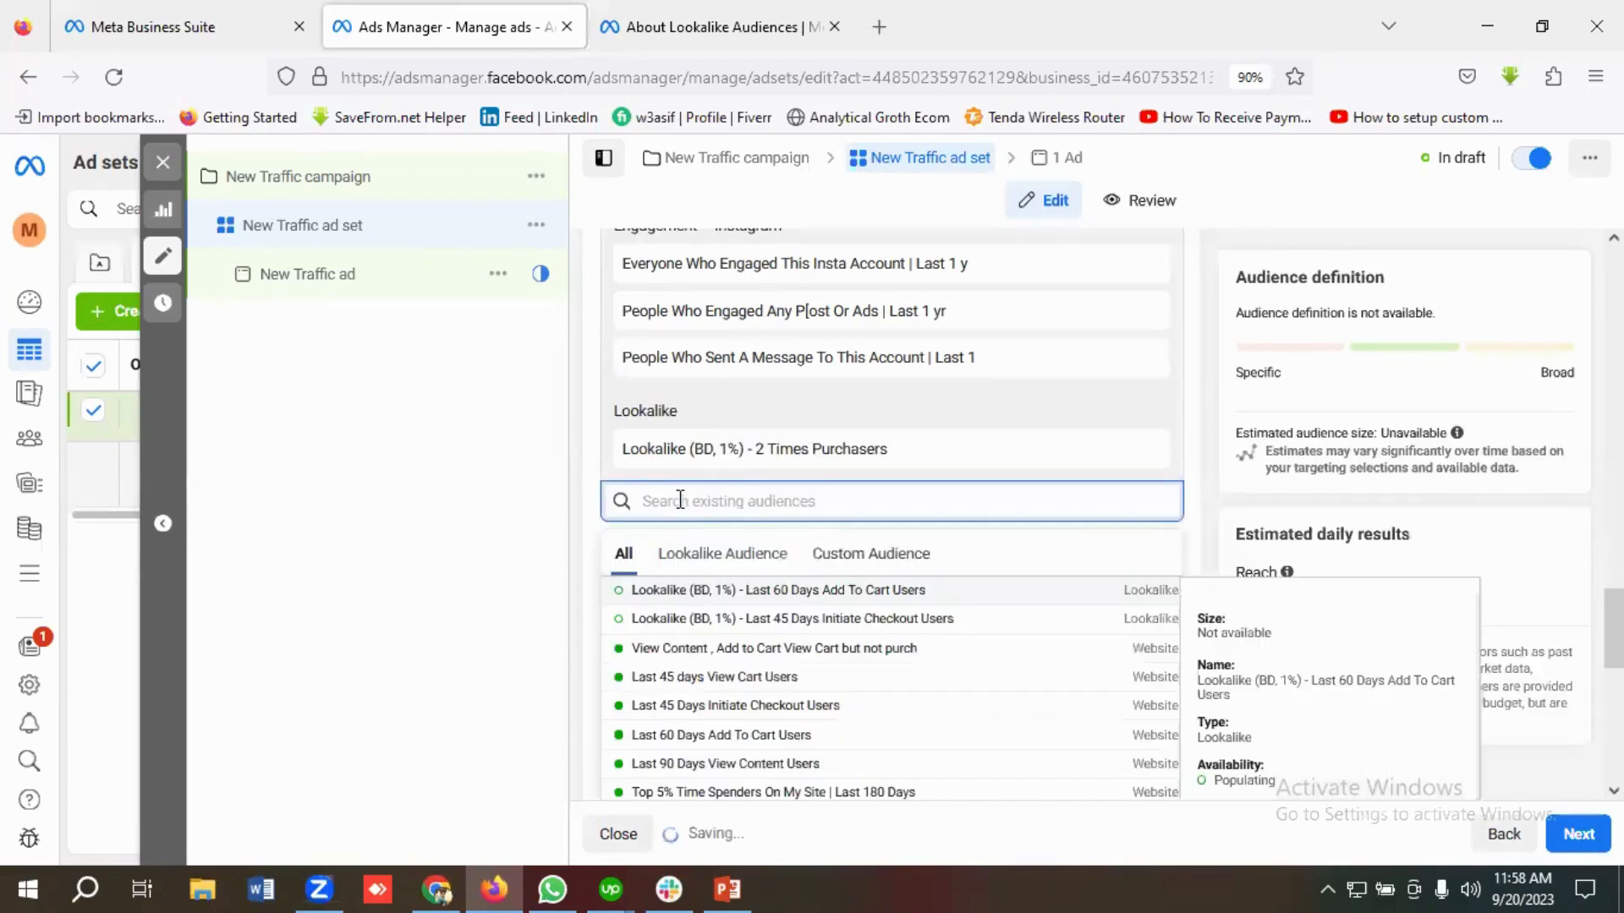
pyautogui.click(662, 595)
pyautogui.click(671, 550)
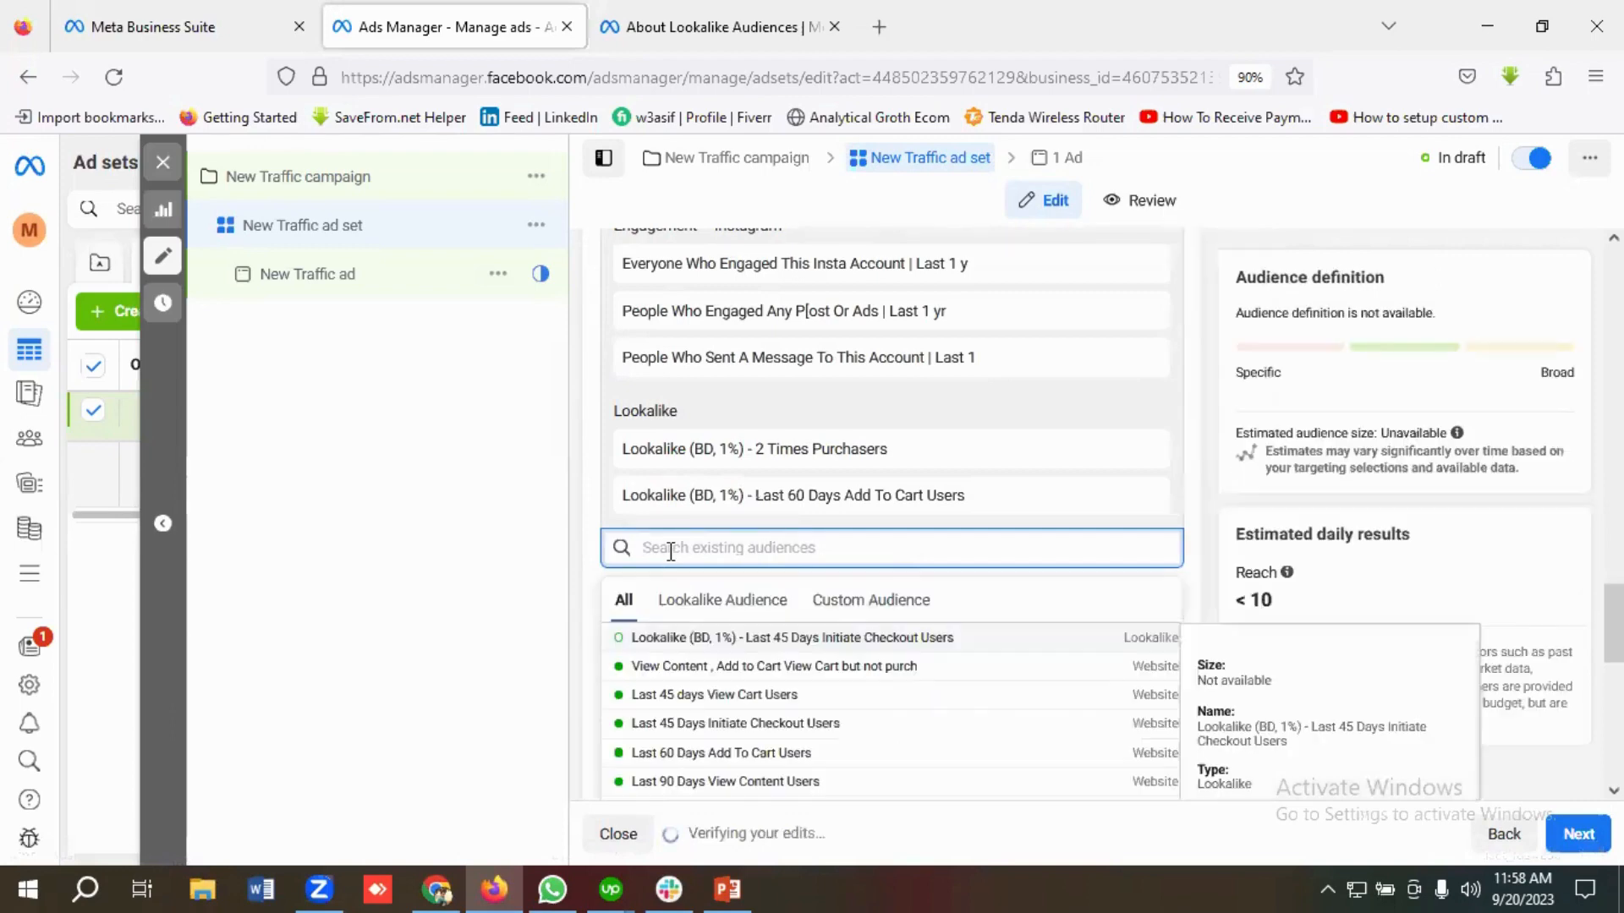
pyautogui.click(666, 636)
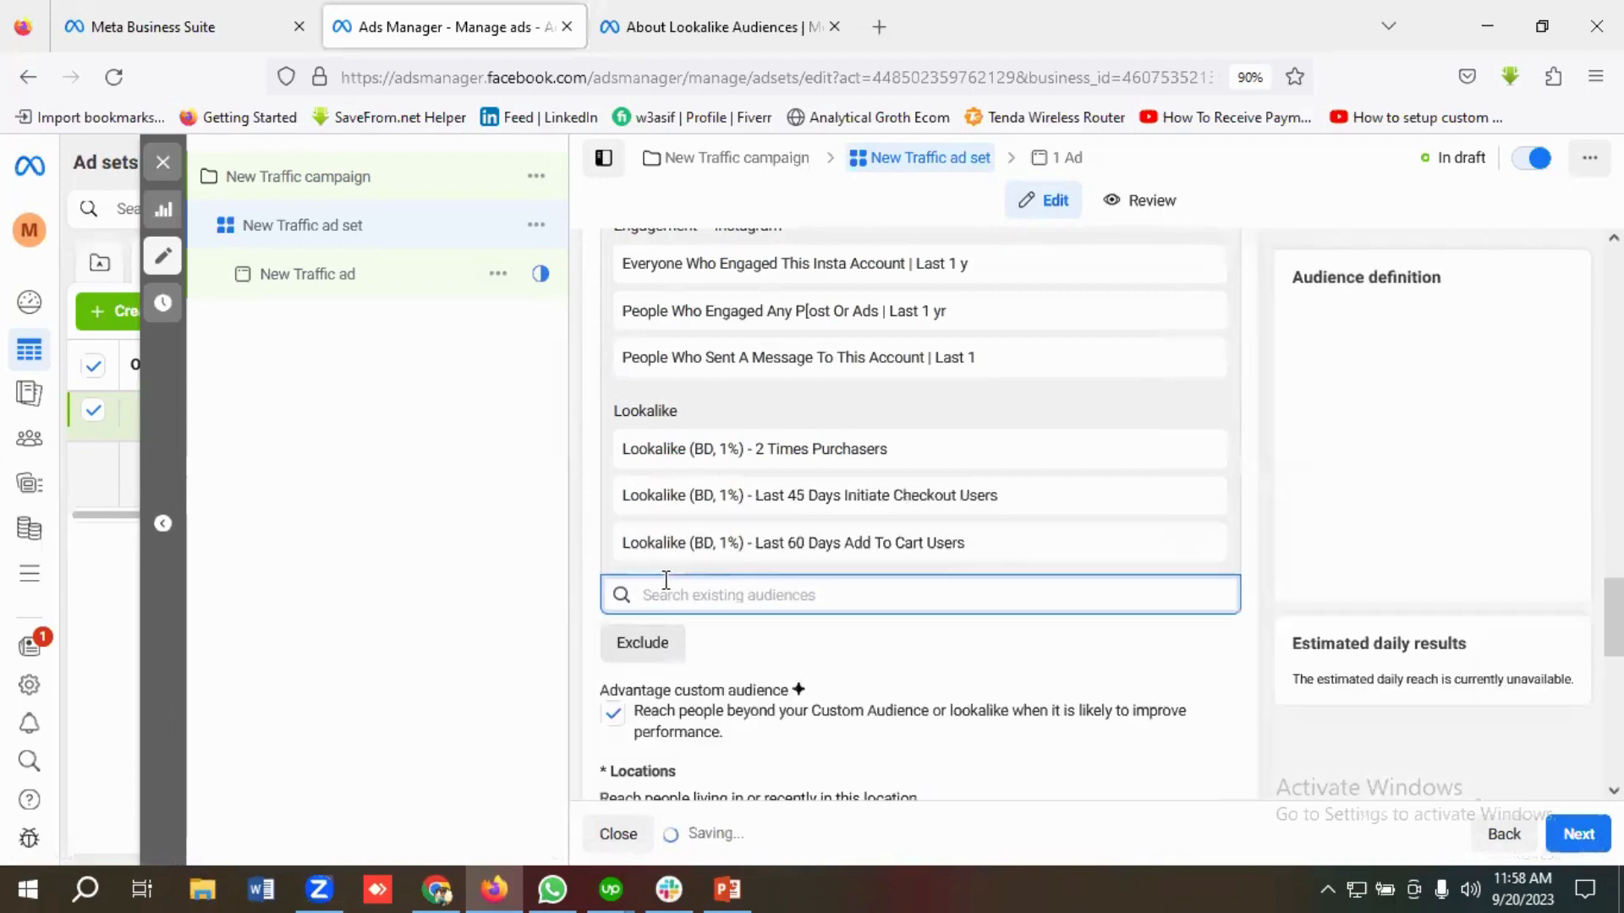
pyautogui.scroll(-2, 745, 488)
pyautogui.scroll(2, 746, 489)
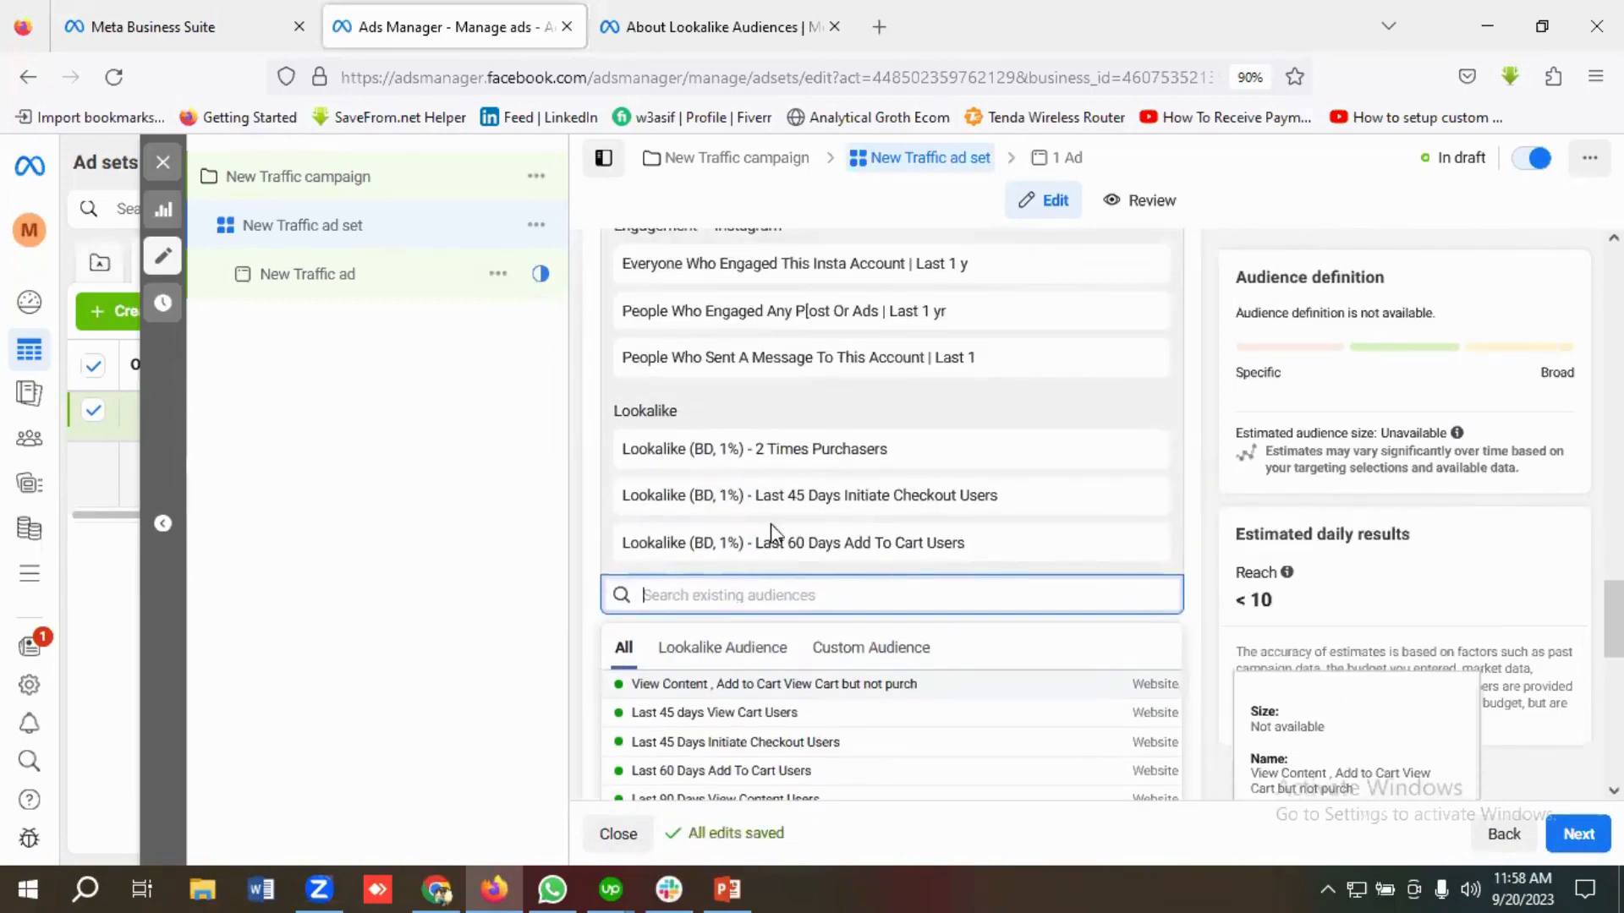
pyautogui.scroll(-1, 812, 465)
pyautogui.scroll(8, 812, 463)
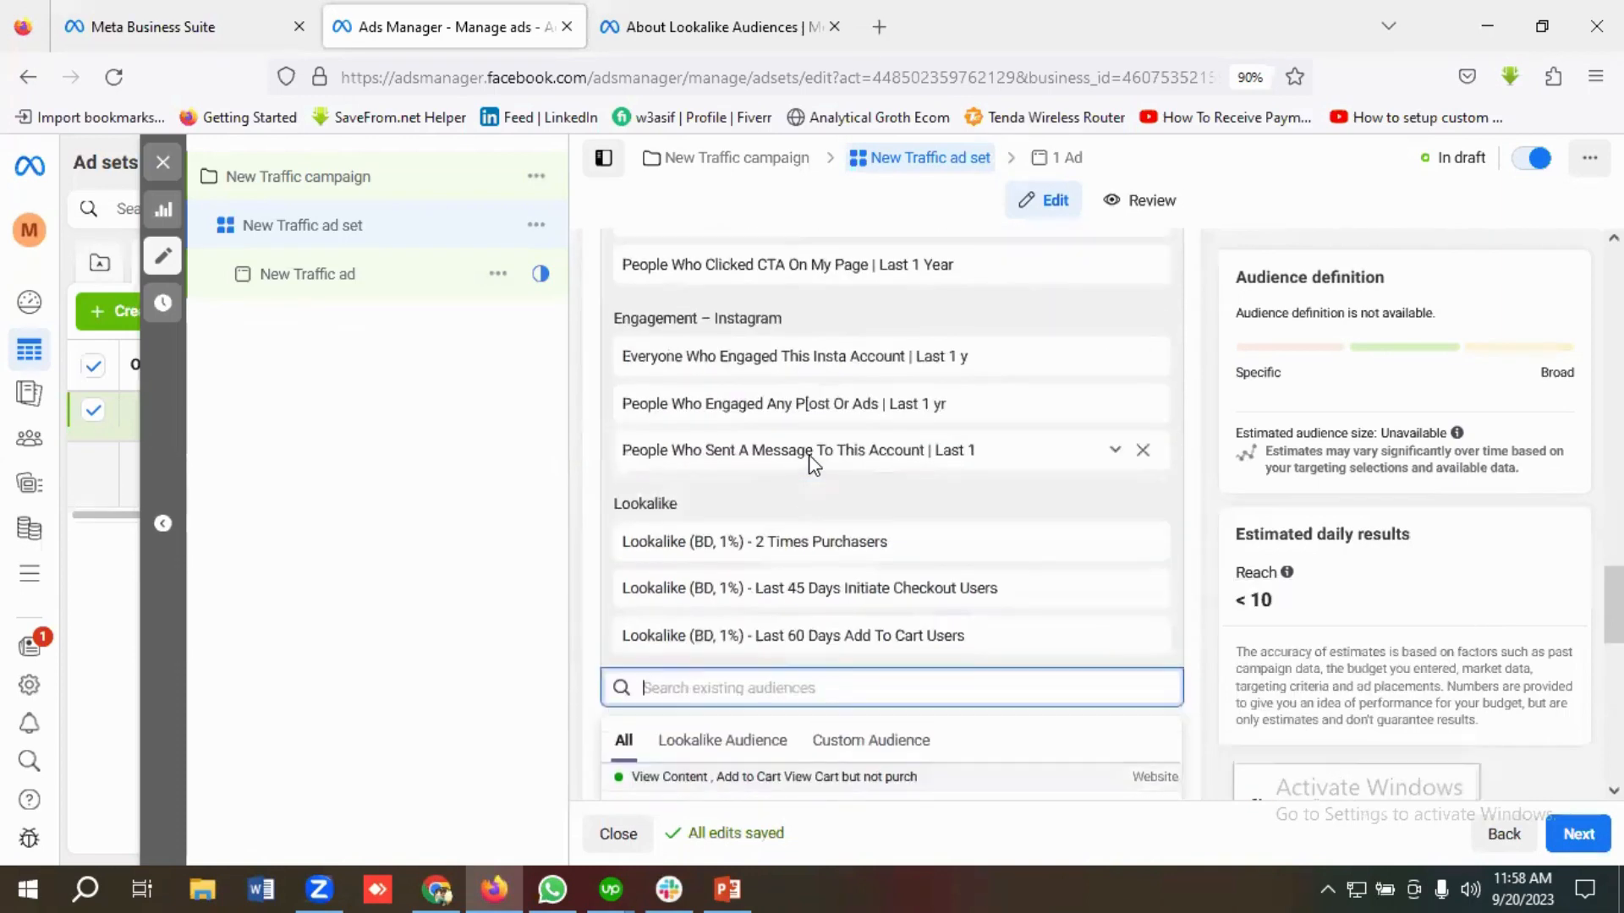
pyautogui.scroll(-8, 812, 464)
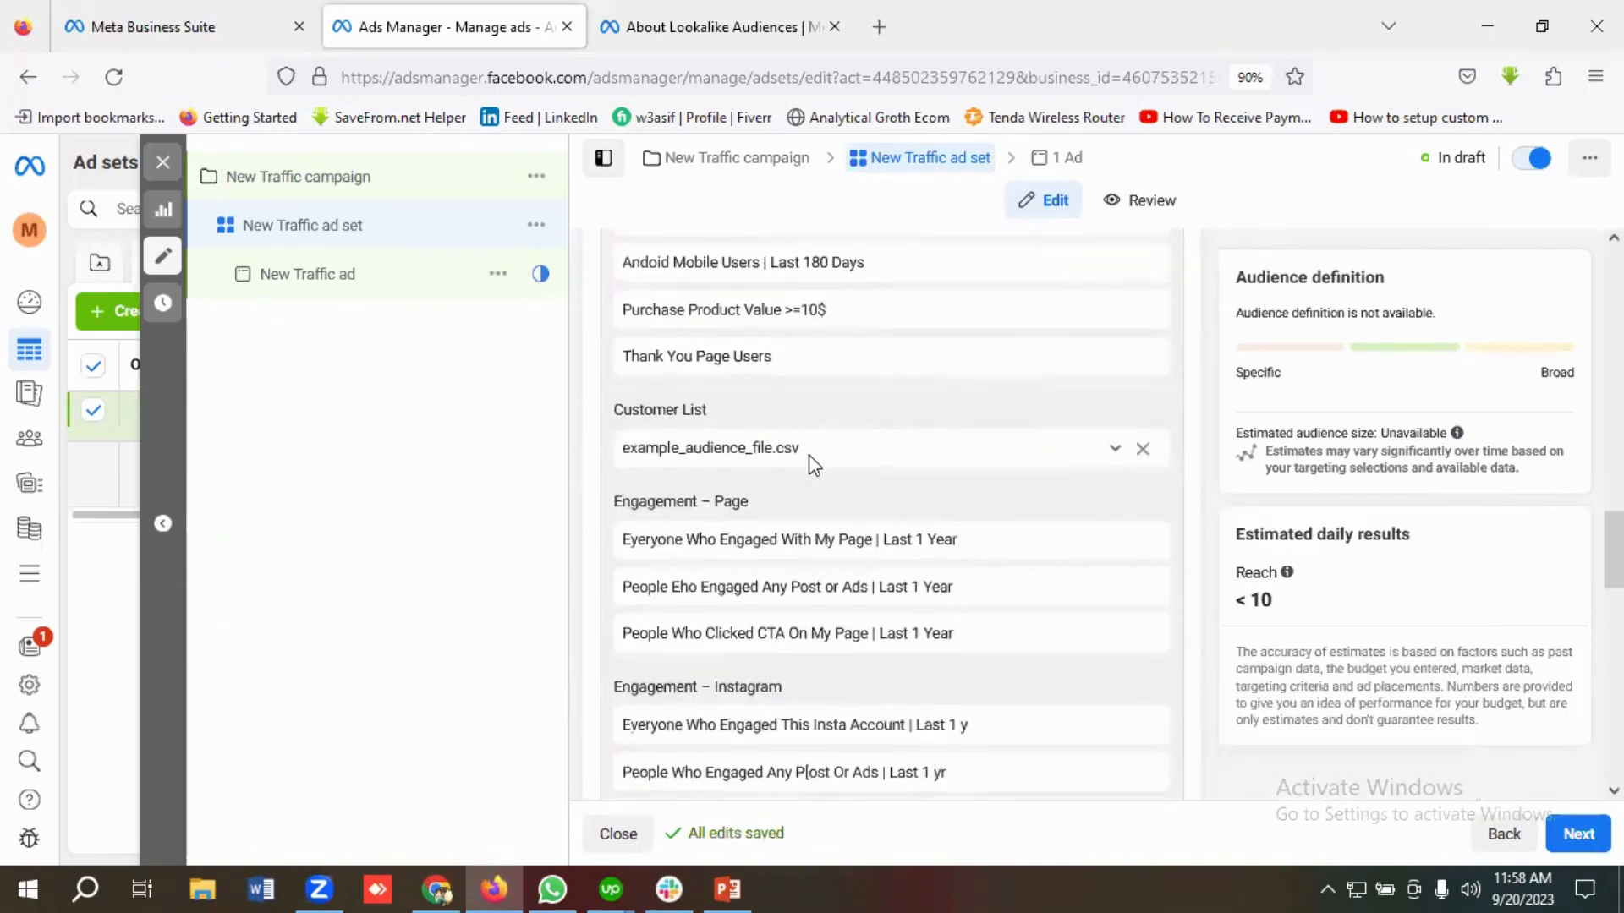